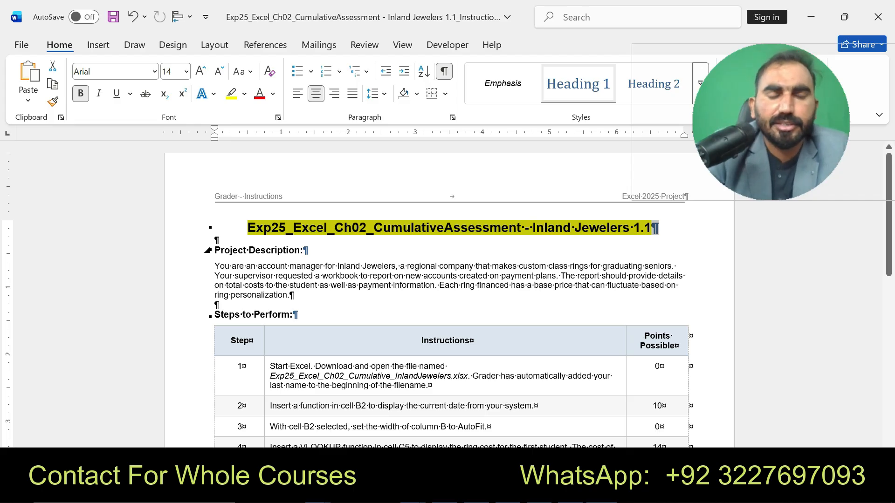
Highlight the Project Description heading and paragraph in yellow, and undo the highlighting on that section and on the title.
text(Z)
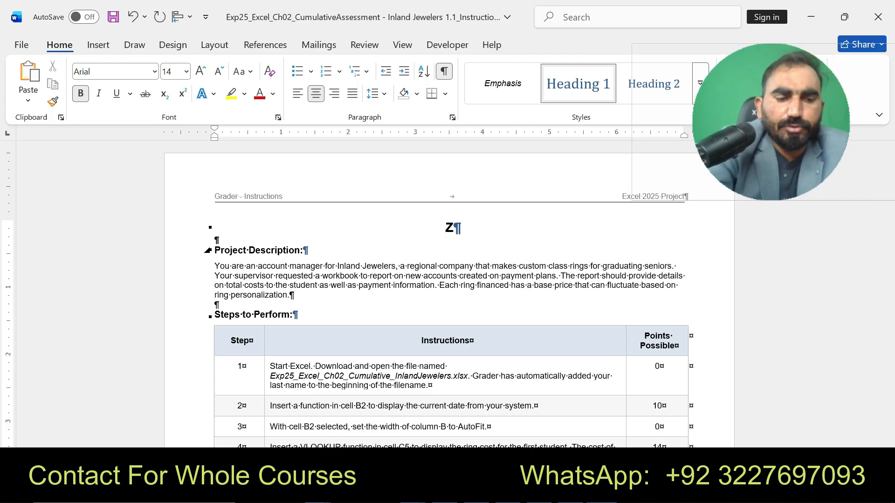
key(ctrl+z)
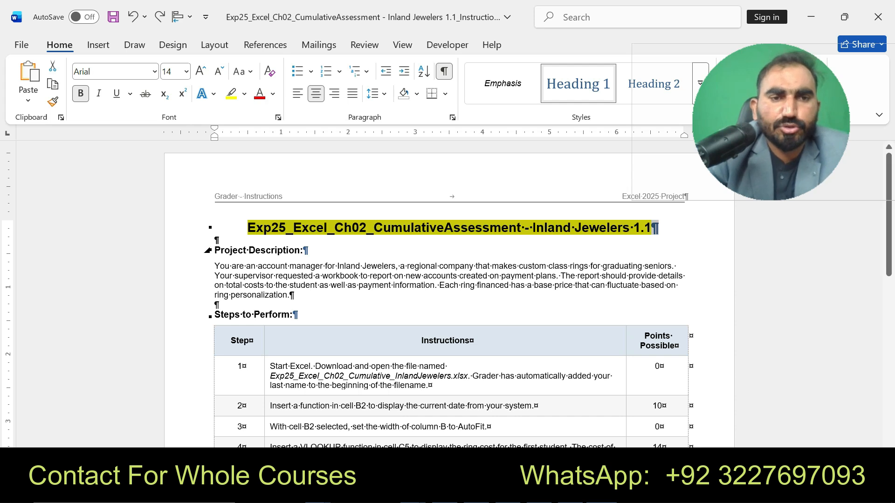
drag(214, 251, 293, 295)
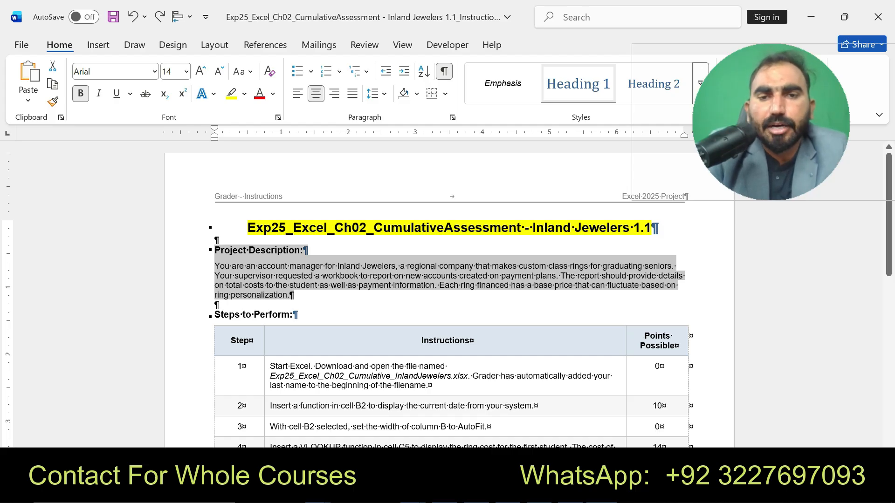
drag(551, 295, 551, 296)
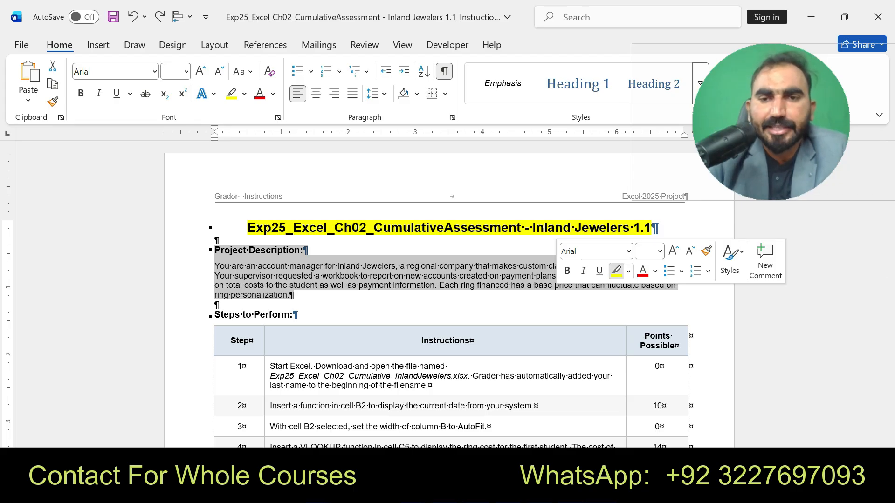
click(617, 271)
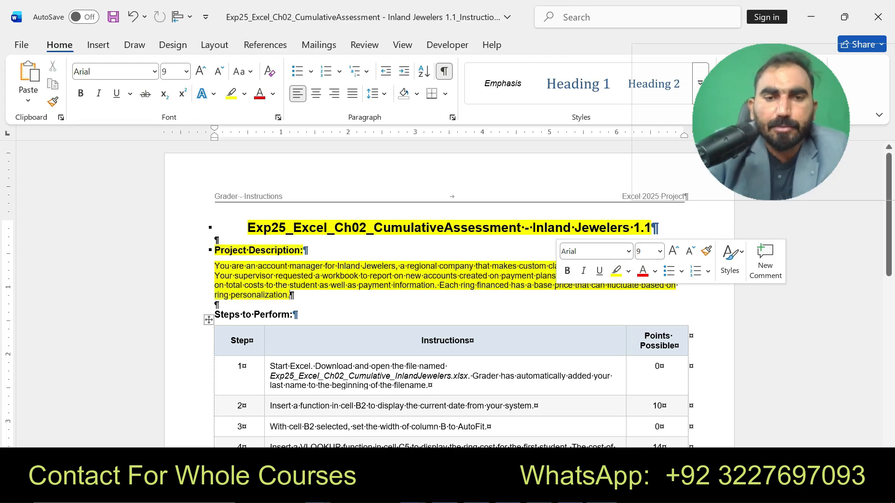
key(ctrl+z)
key(ctrl+z)
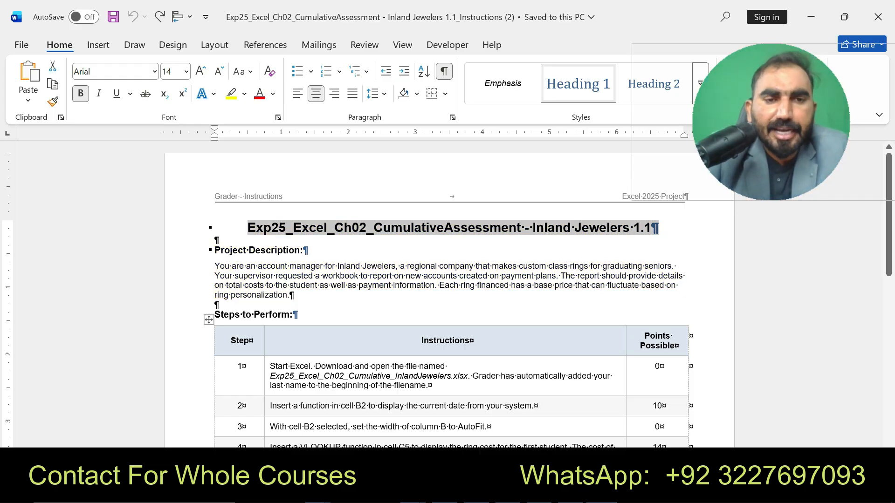
Highlight the step 1 instruction in yellow, undo that, and highlight the step 2 instruction in the table.
drag(270, 367, 428, 385)
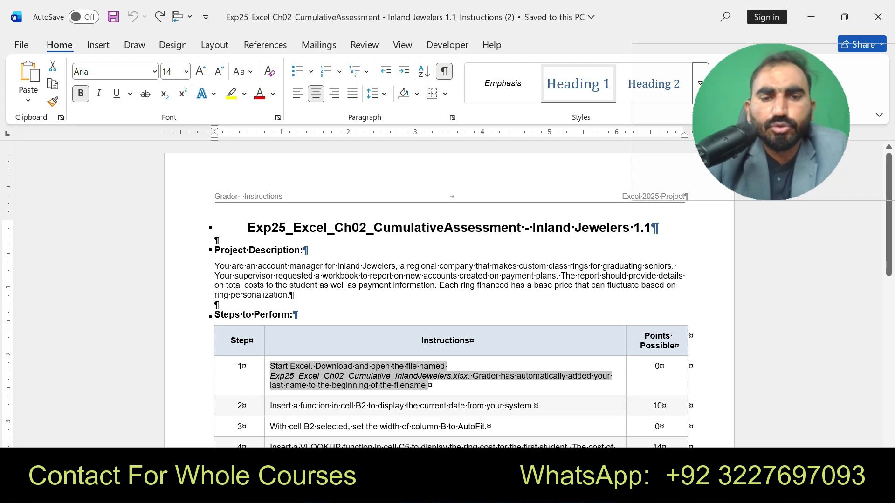
click(518, 362)
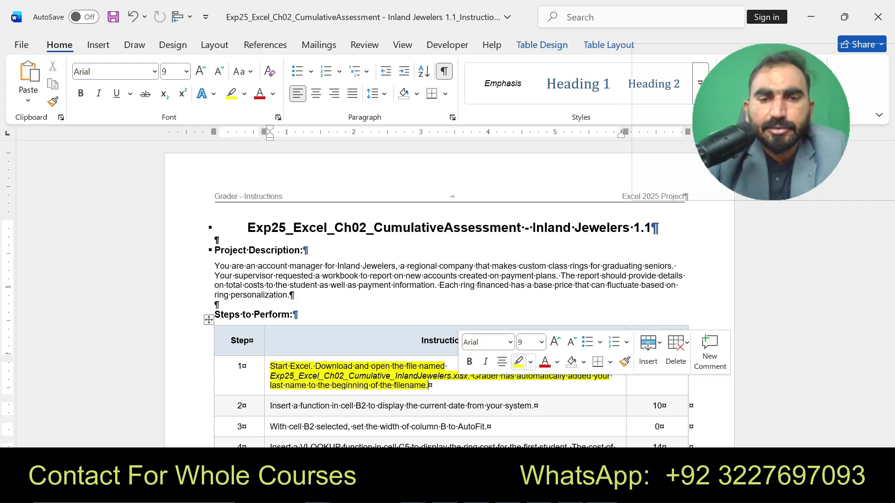
drag(270, 366, 427, 385)
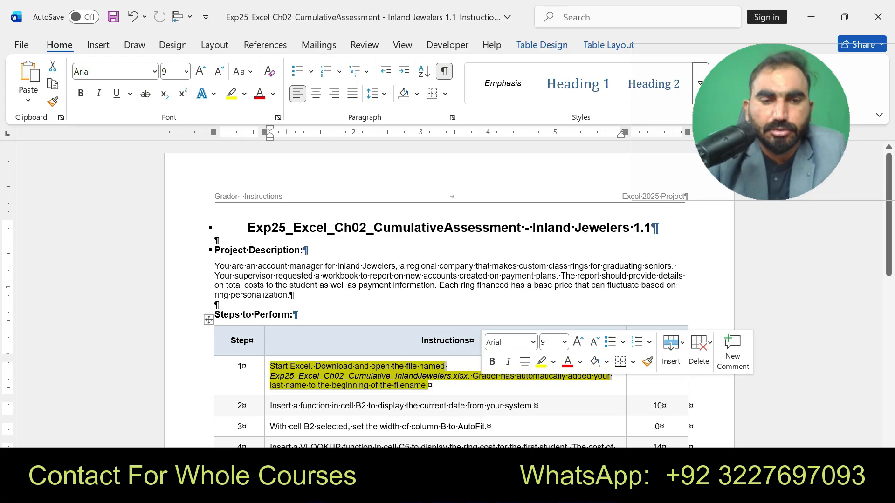
key(ctrl+z)
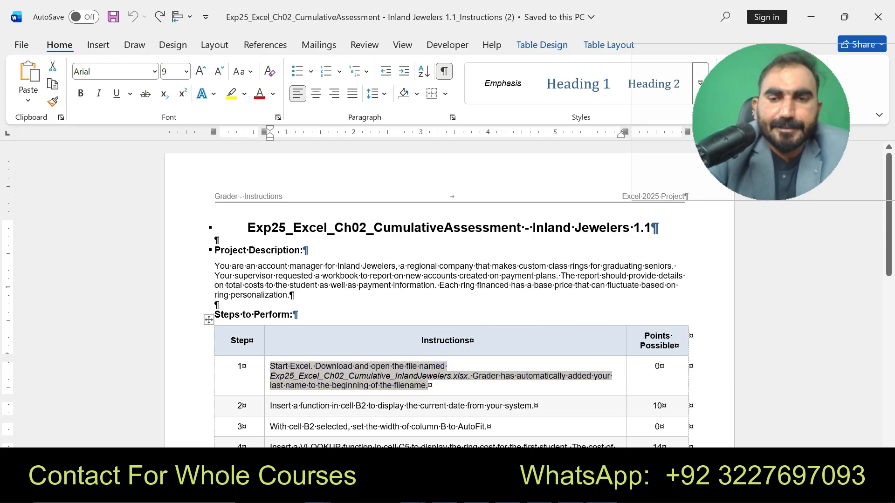
drag(270, 406, 535, 412)
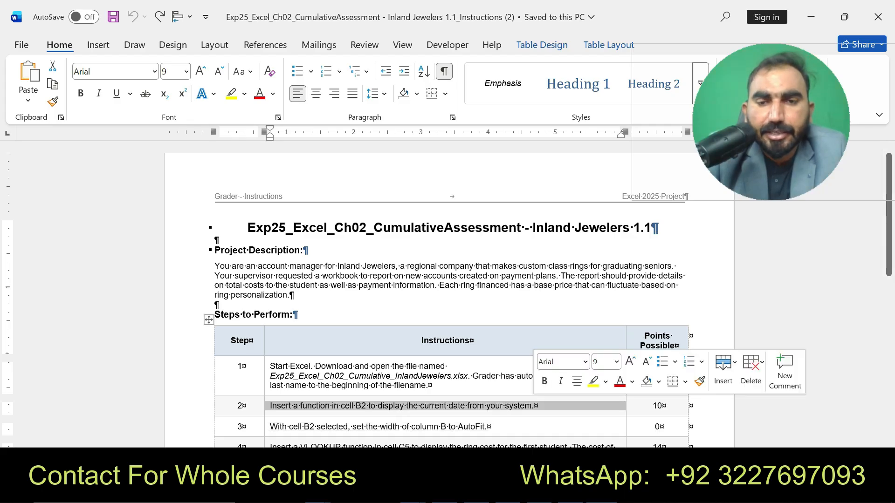
click(594, 382)
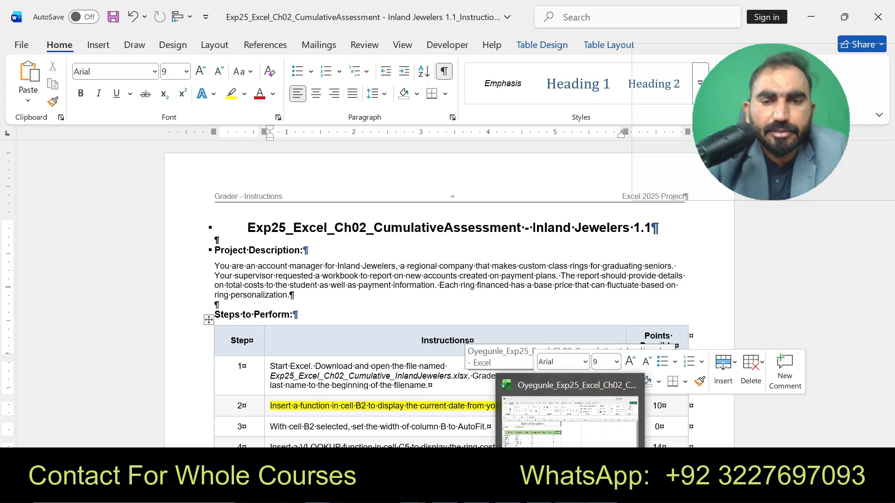
Switch to the Inland Jewelers workbook in Excel and enter =TODAY() in cell B2.
click(569, 493)
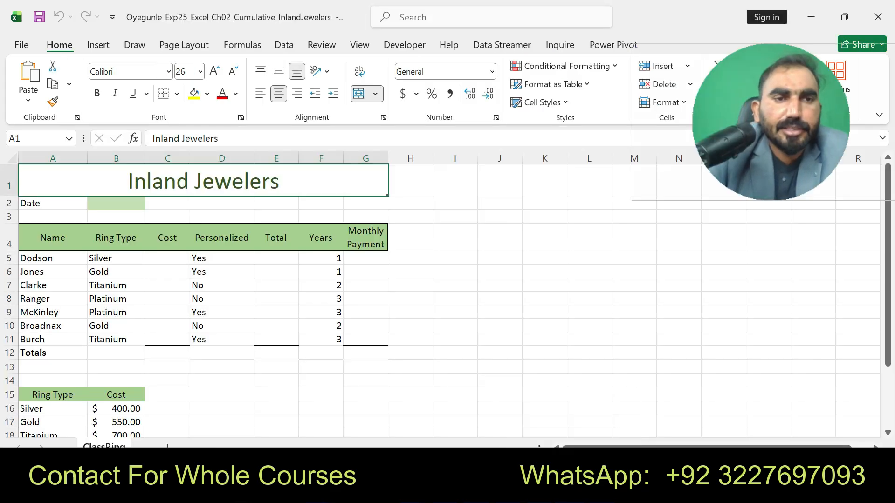
click(116, 203)
text(=T)
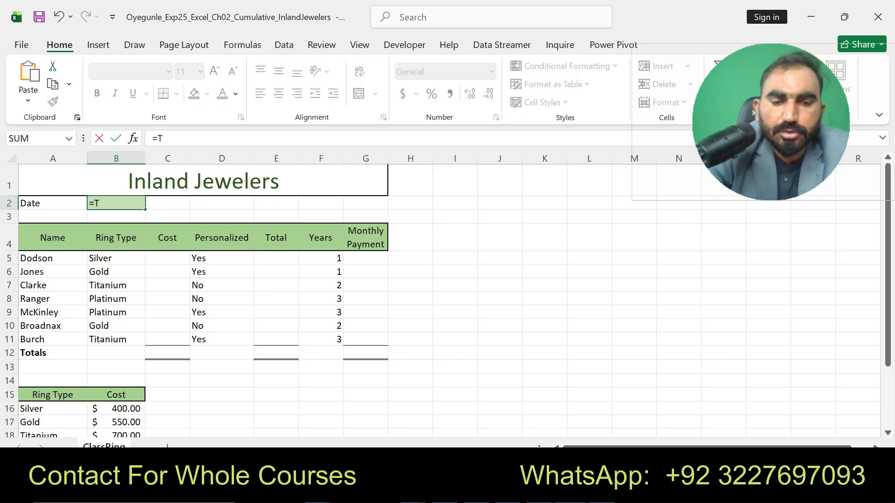
text(OD)
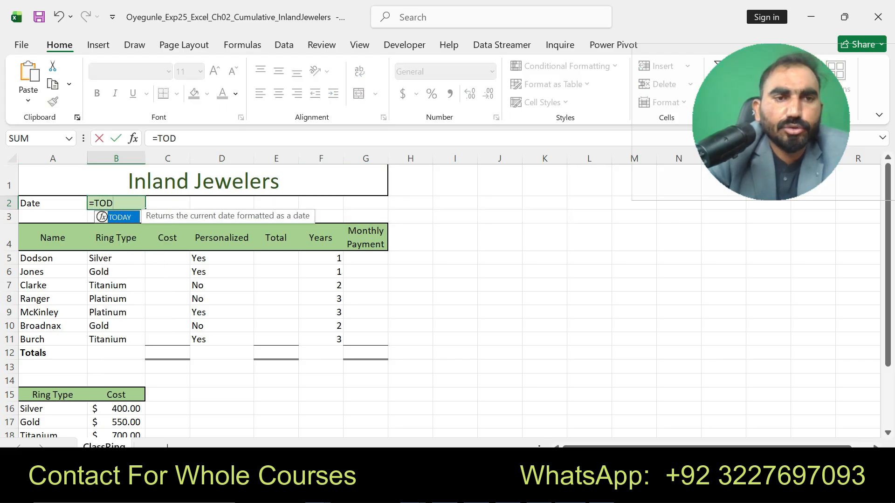
key(Tab)
text())
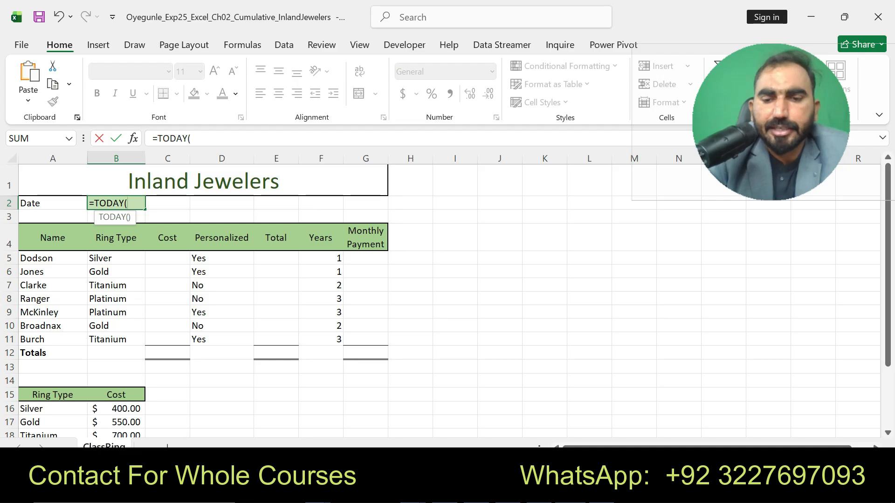
key(Return)
click(116, 203)
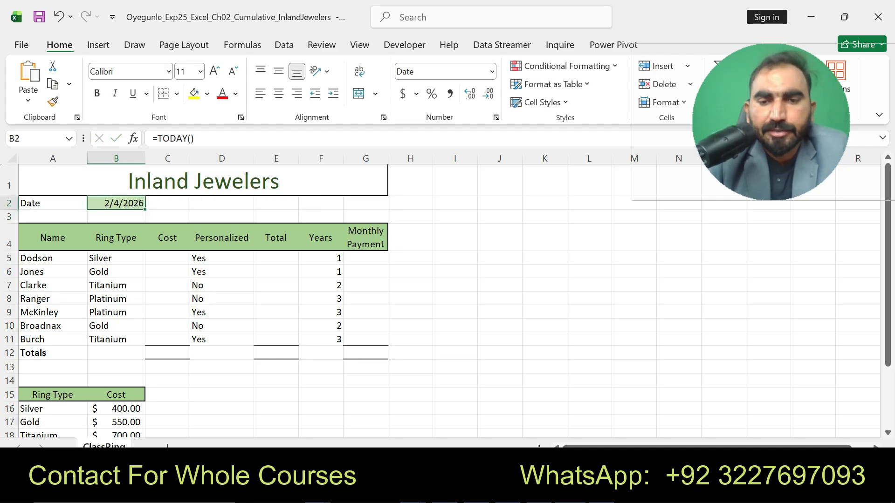
Switch to the Word instructions, undo the step 2 highlight, and highlight the step 3 instruction in yellow.
key(alt+Tab)
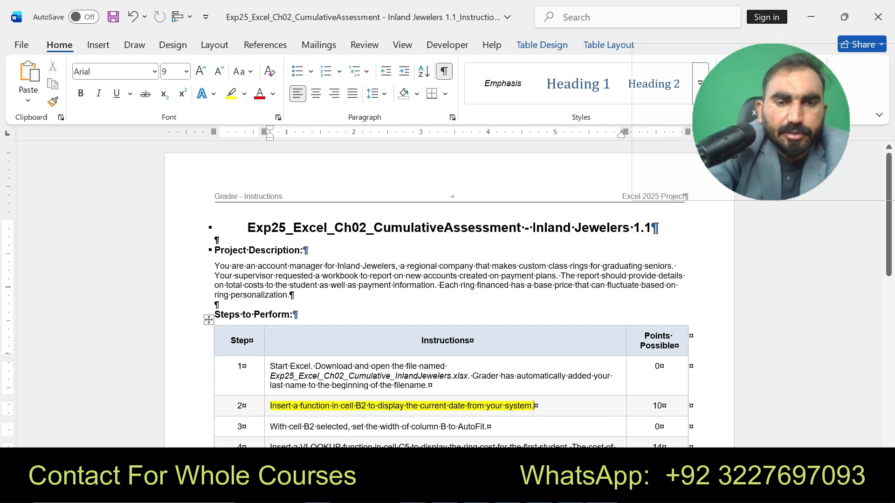
key(ctrl+z)
drag(271, 427, 487, 427)
click(553, 402)
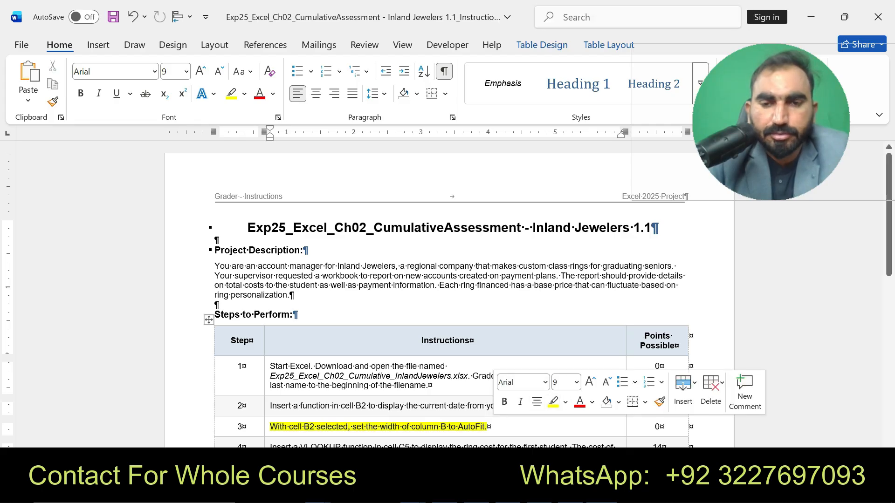
Switch to the Excel workbook and AutoFit the width of column B.
key(alt+Tab)
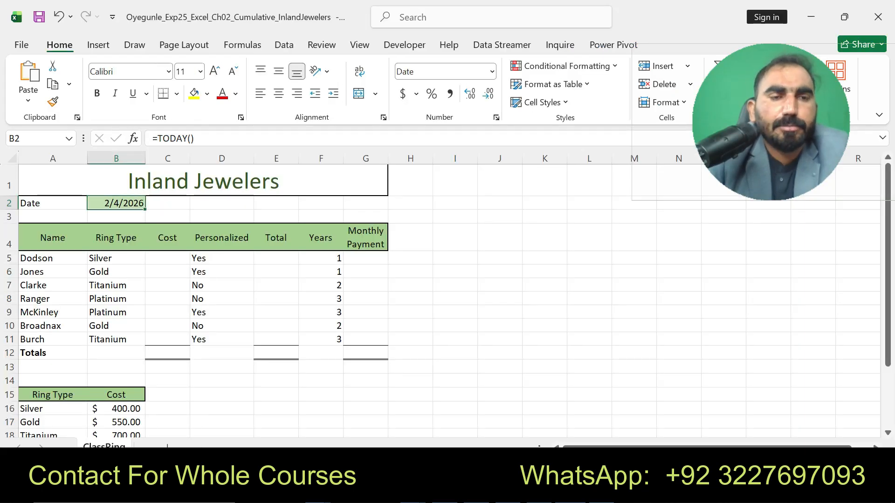
double_click(146, 159)
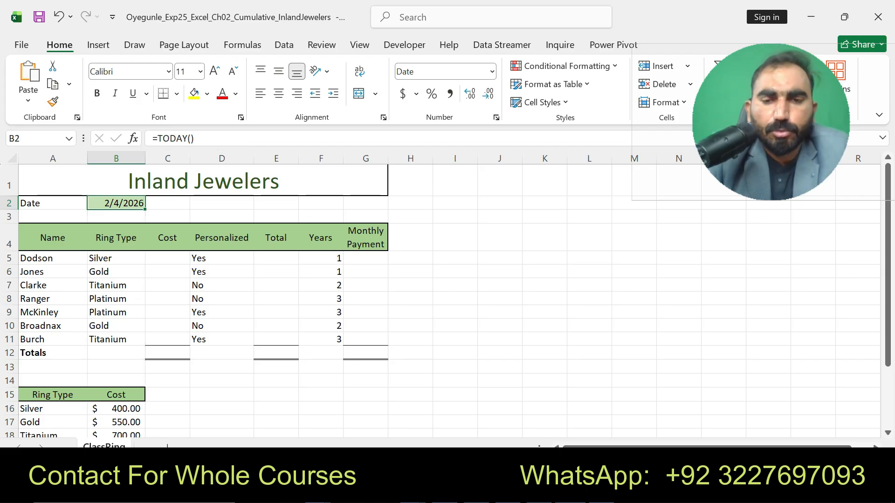
Switch to the Word instructions, remove the step 3 highlight, and highlight the step 4 VLOOKUP instruction in yellow.
key(alt+Tab)
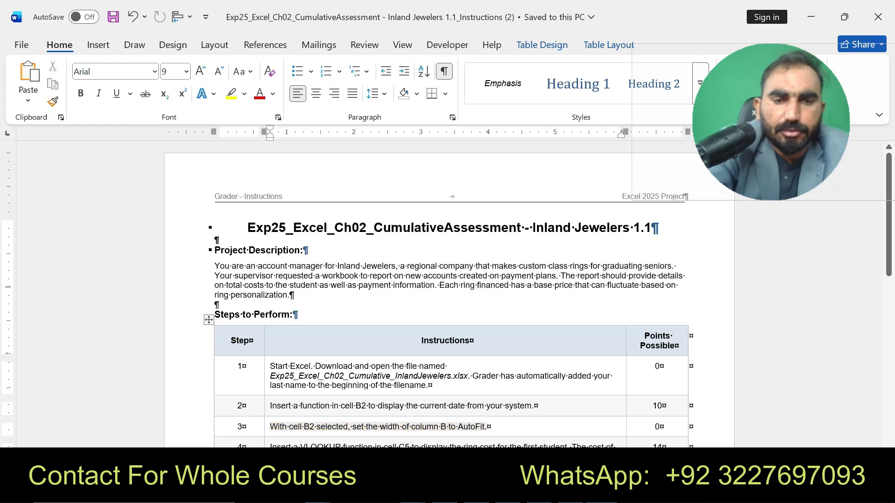
scroll(447, 295, down, 2)
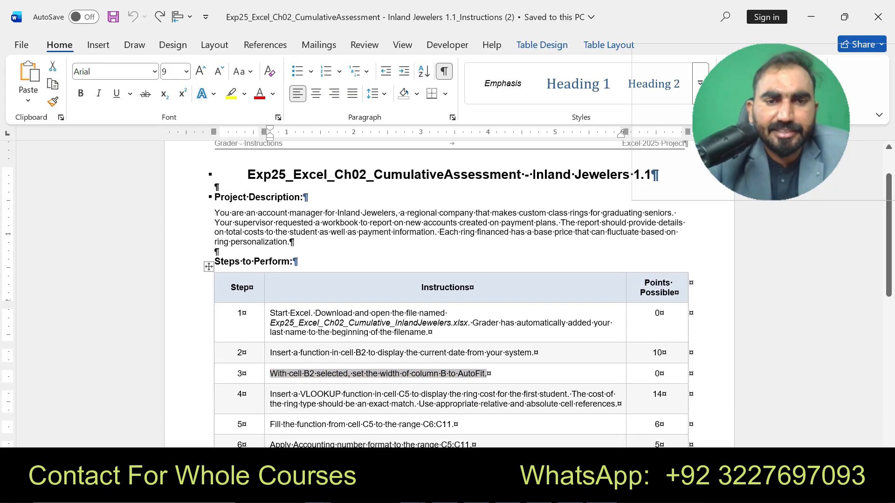
click(271, 395)
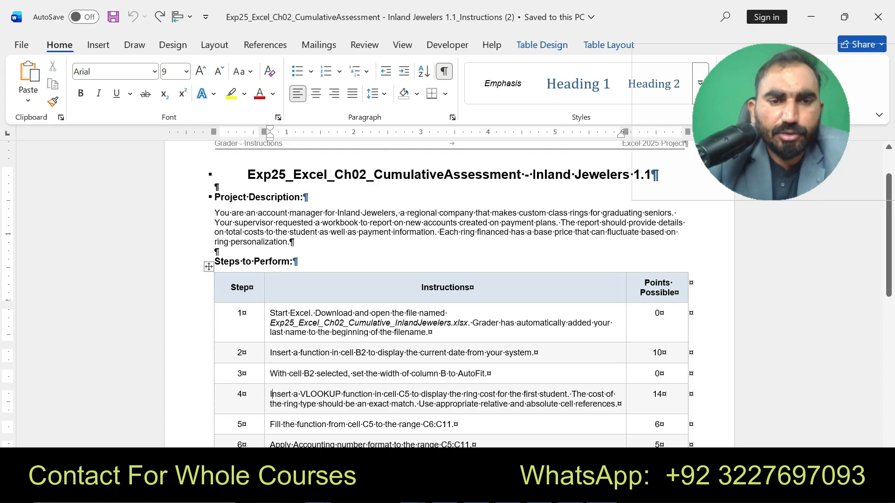
drag(271, 395, 617, 404)
click(662, 384)
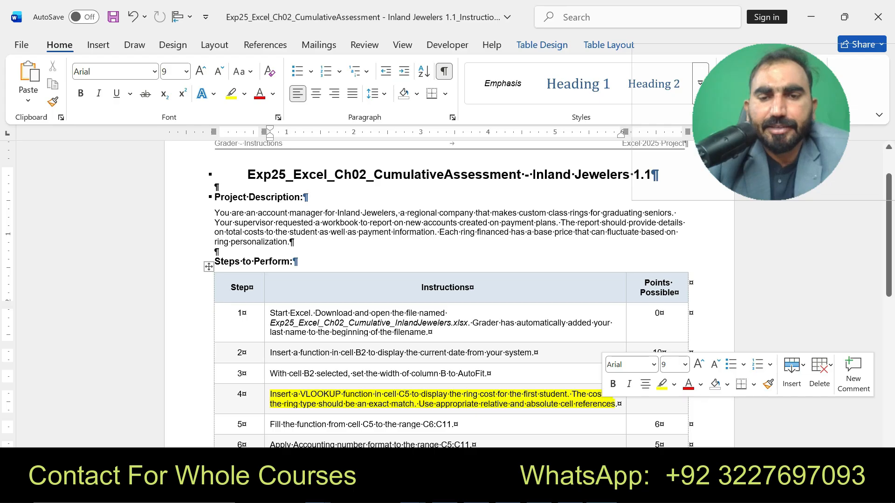
Switch to the Excel workbook and start a VLOOKUP in cell C5 with lookup value B5 and table array A16:B19.
key(alt+Tab)
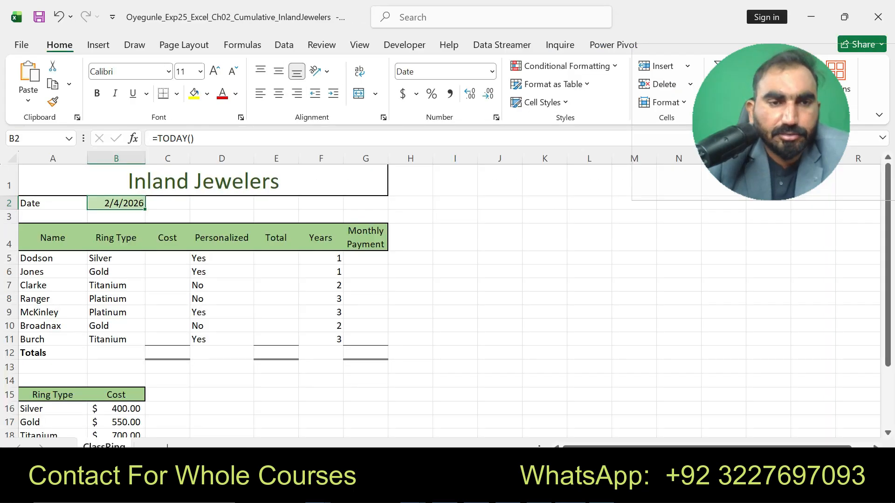
click(167, 258)
text(=)
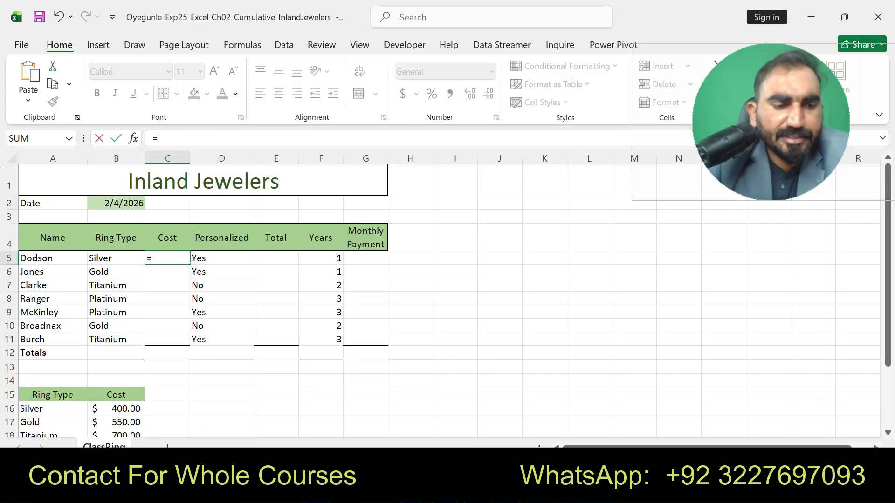
text(VLOOKUP()
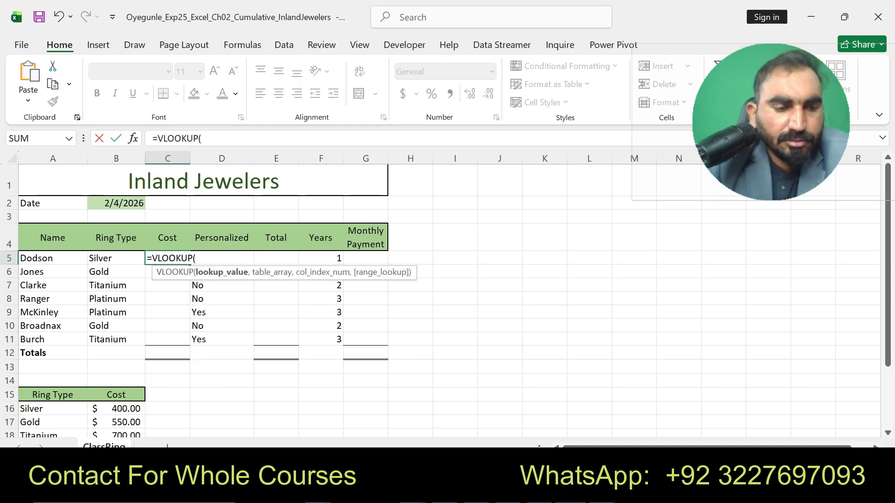
text(B5)
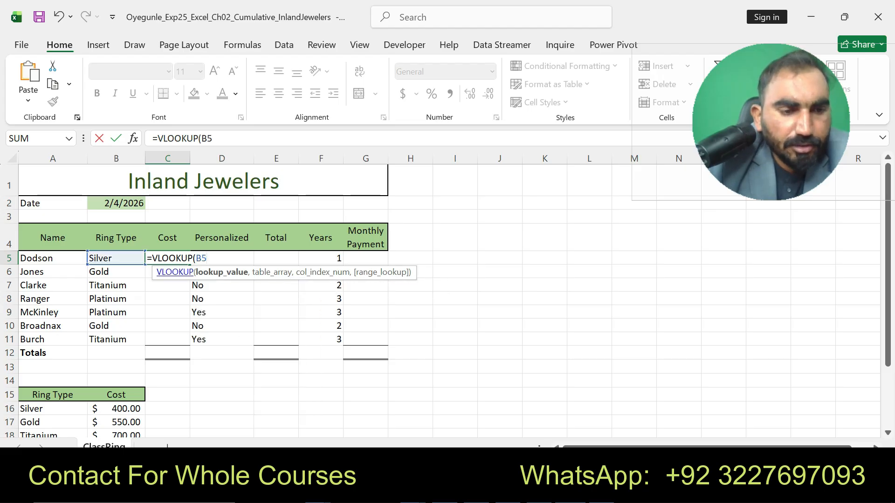
text(,)
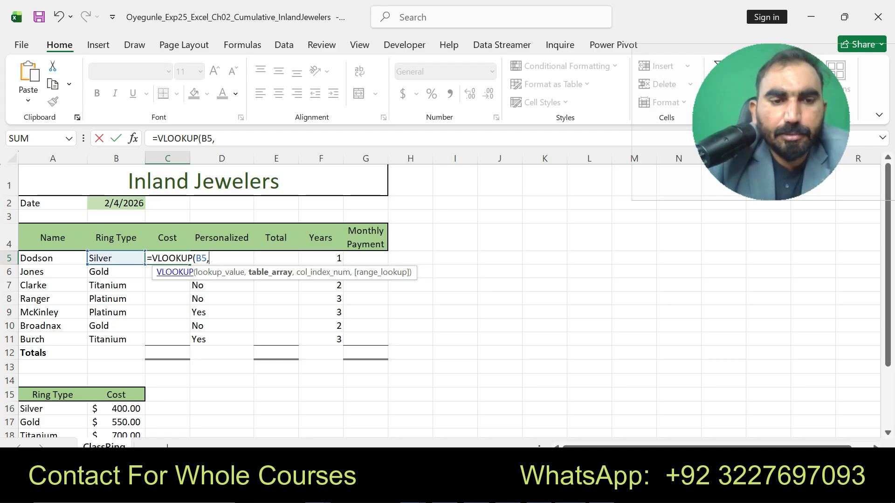
drag(38, 409, 140, 420)
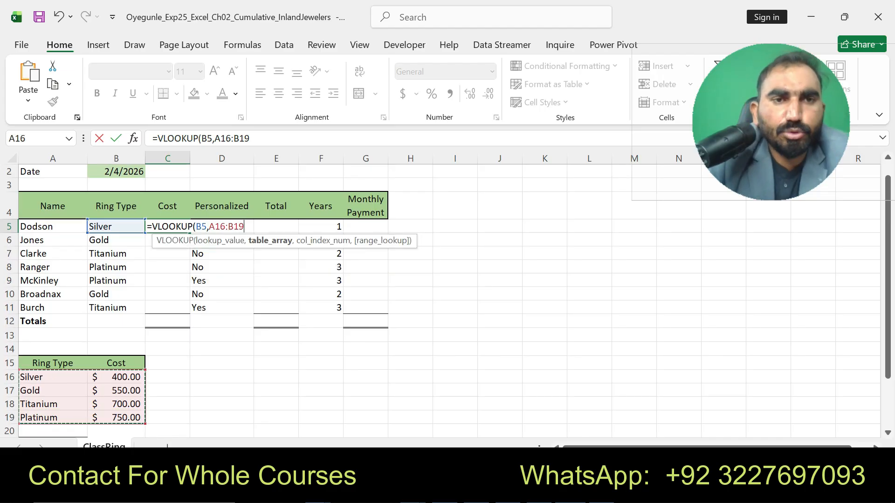
Make the VLOOKUP table array absolute as $A$16:$B$19 and complete the C5 formula with column index 2 and FALSE for exact match.
drag(215, 139, 250, 138)
key(F4)
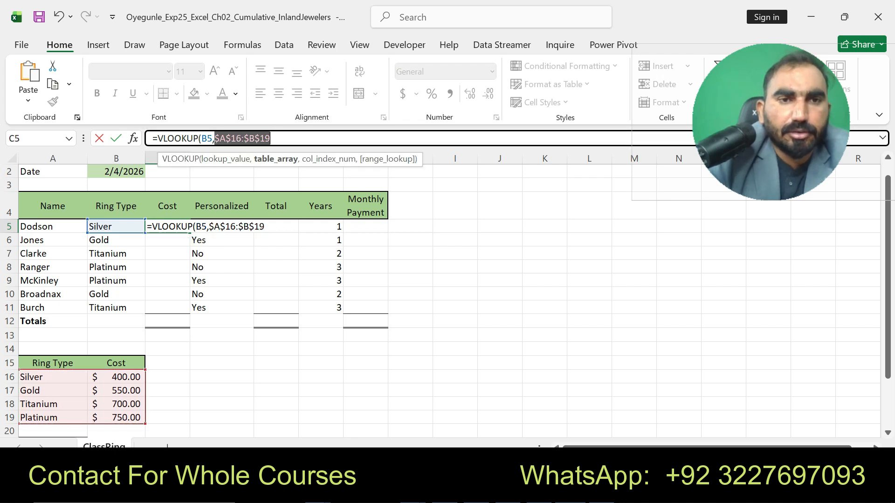
click(272, 138)
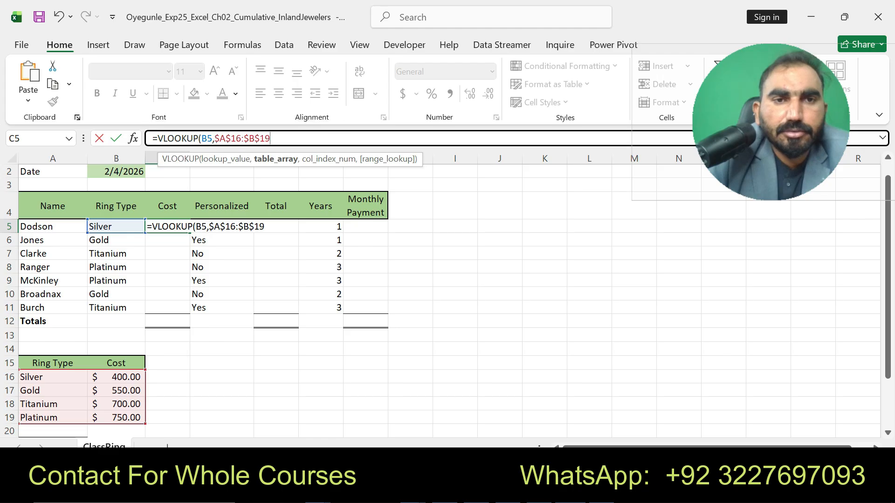
text(,2)
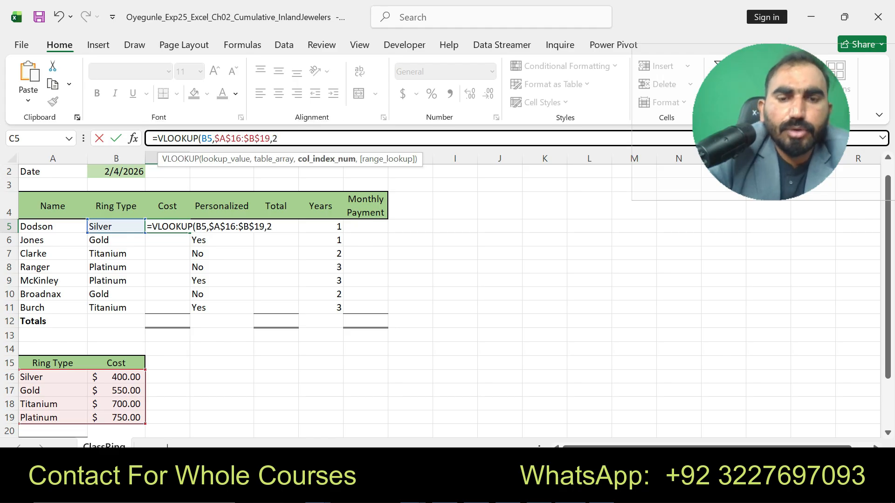
text(,)
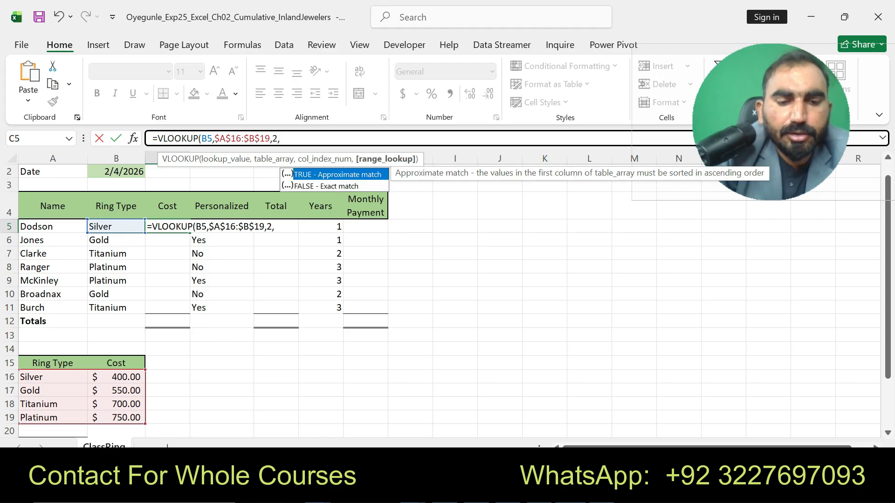
text(FALSE)
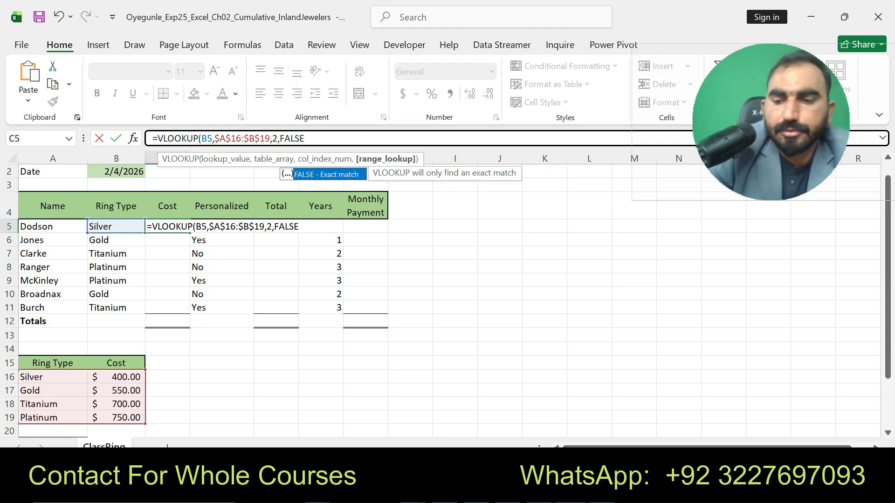
text())
key(Return)
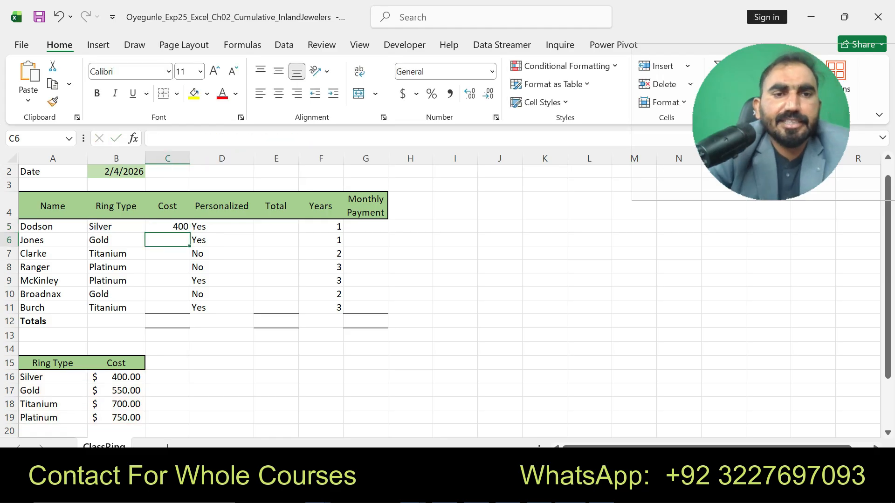
key(Up)
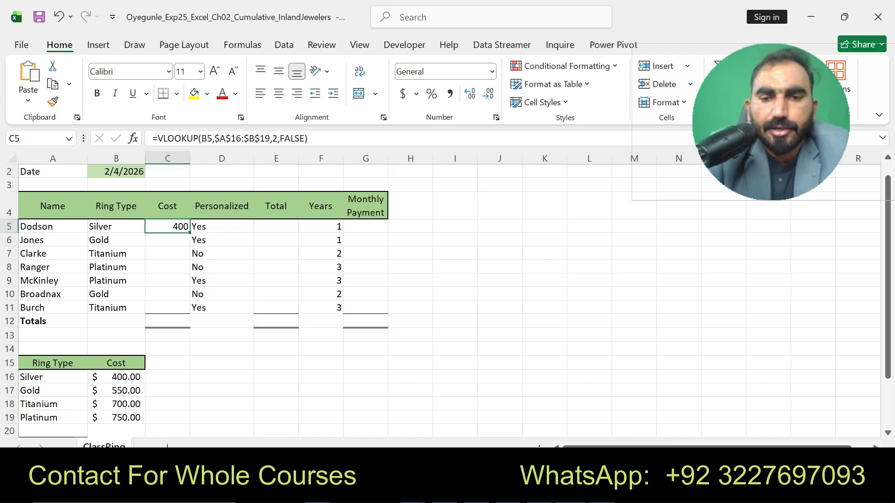
Switch to the Word instructions, undo the step 4 highlight, and highlight the step 5 fill instruction in yellow.
key(alt+Tab)
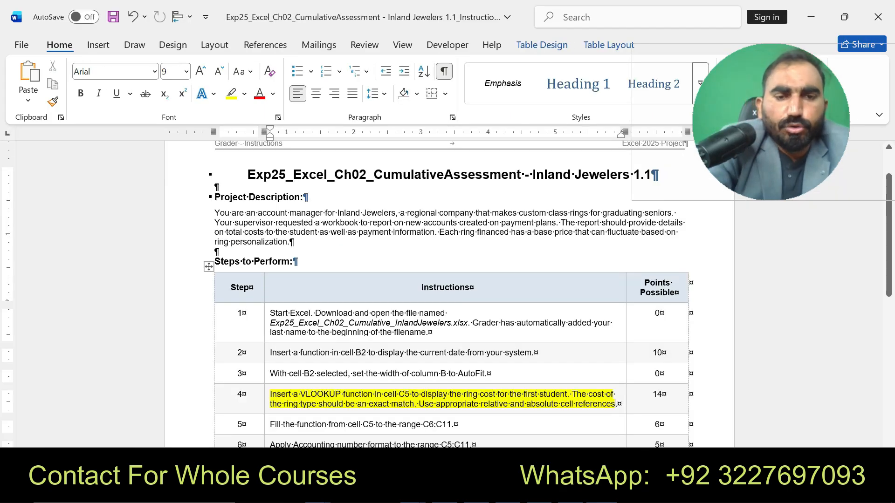
key(ctrl+z)
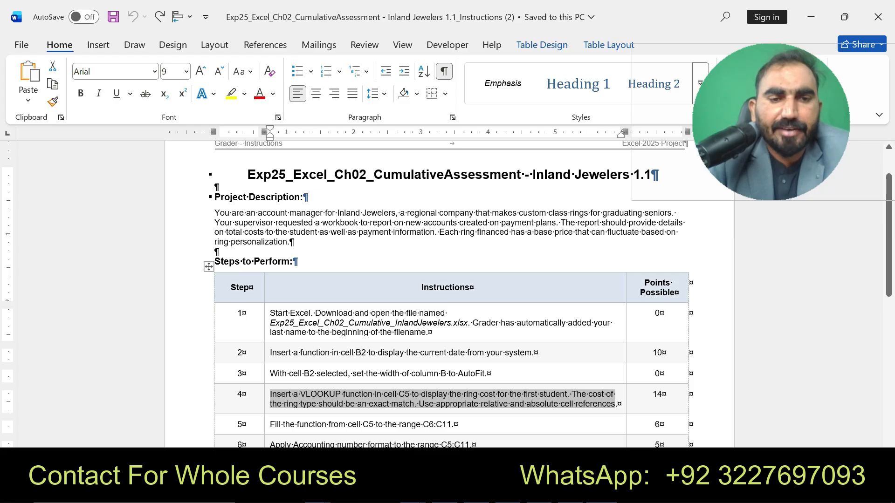
click(267, 424)
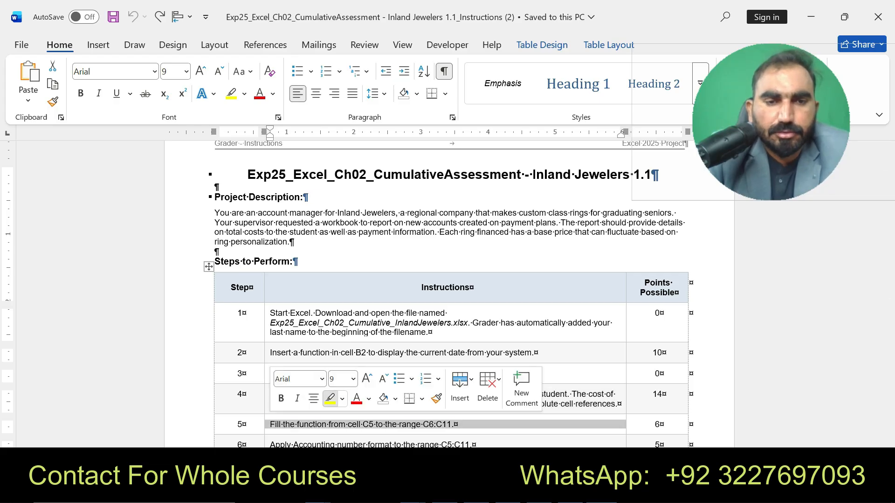
click(330, 399)
drag(270, 424, 454, 425)
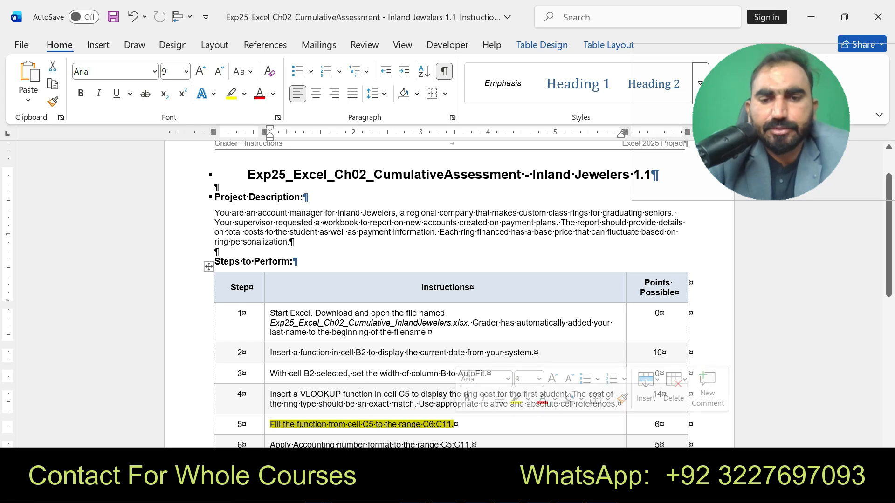
Switch to the Excel workbook and fill the VLOOKUP formula from C5 down through C11.
key(alt+Tab)
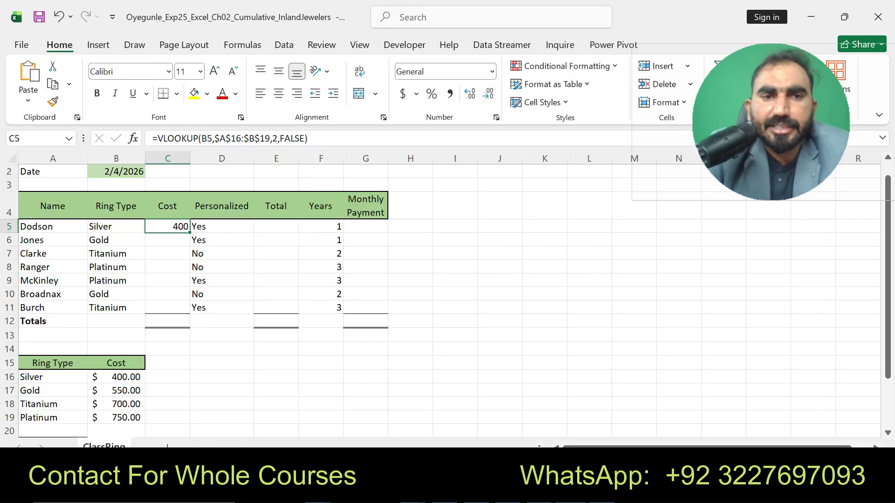
drag(190, 232, 190, 312)
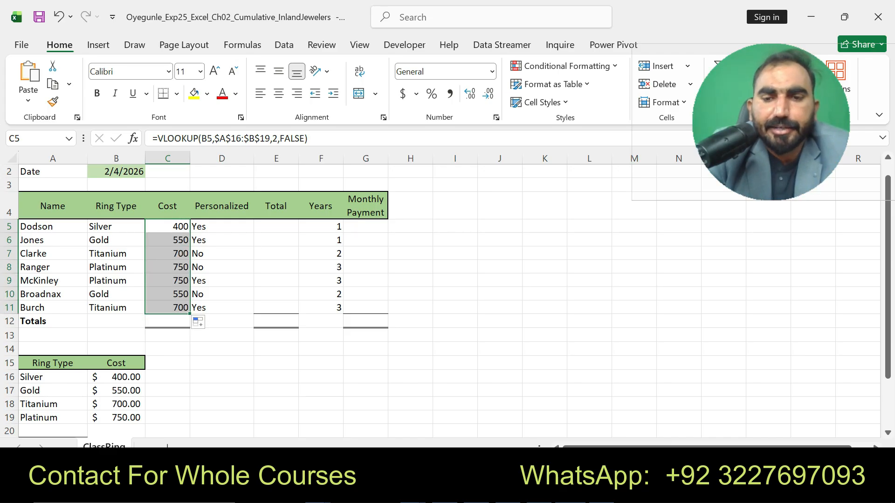
Switch to the Word instructions, undo the step 5 highlight, and highlight the step 6 number format instruction in yellow.
key(alt+Tab)
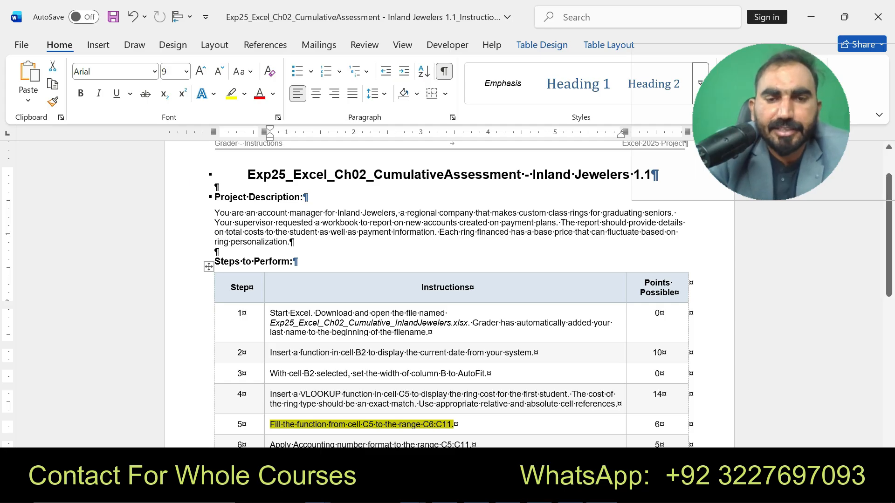
key(ctrl+z)
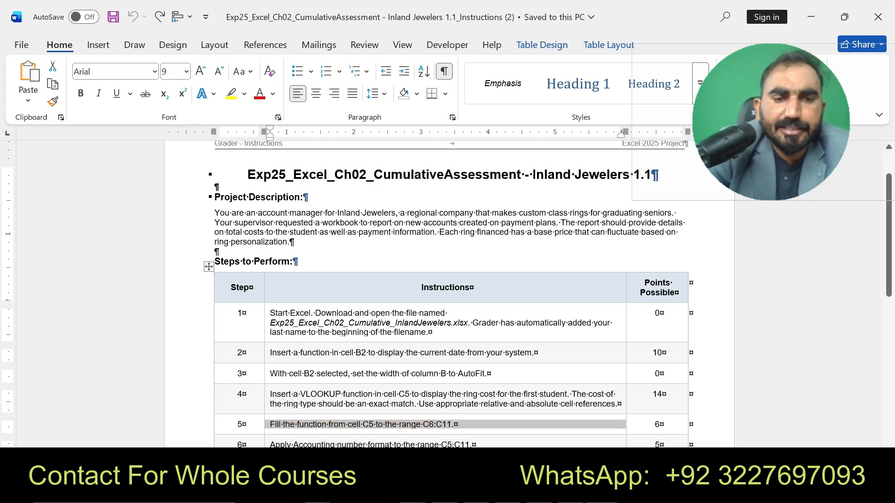
drag(270, 444, 472, 445)
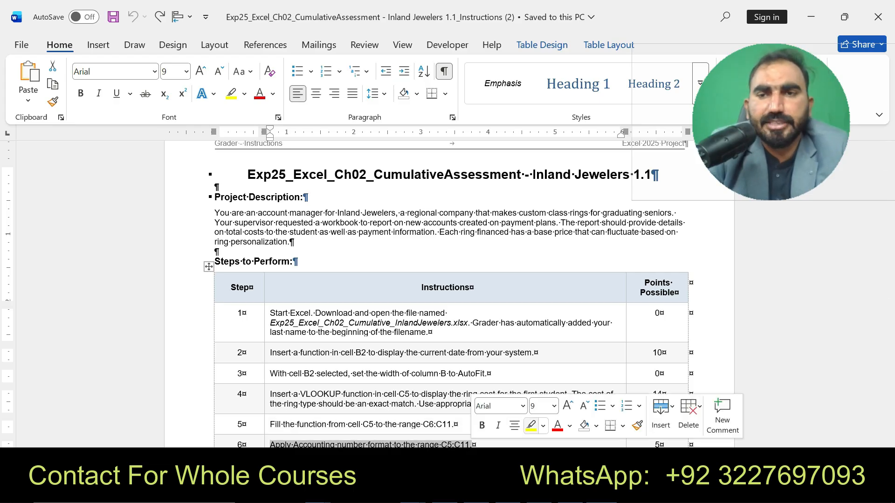
click(531, 426)
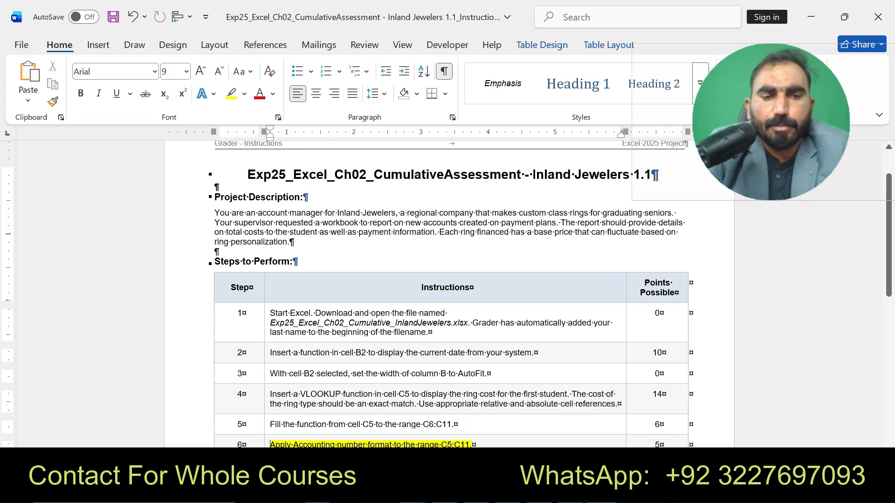
scroll(448, 294, down, 1)
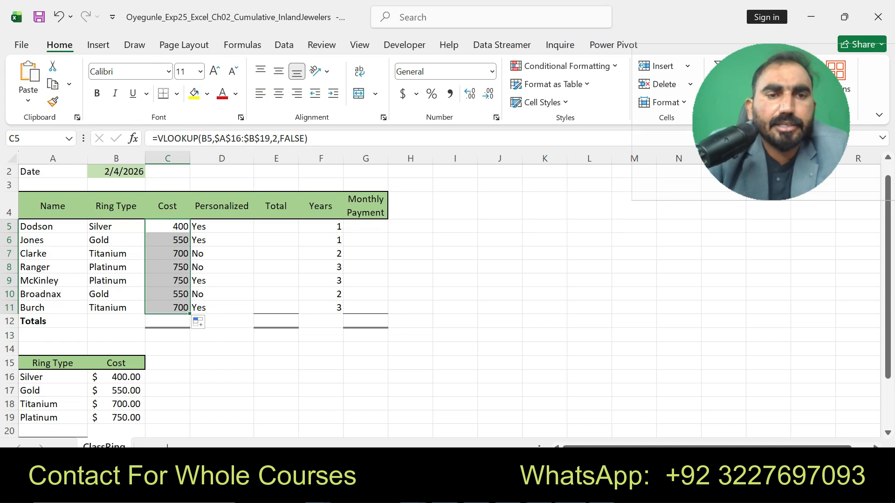
Switch to the Excel workbook and apply the Accounting number format to the ring costs in C5:C11.
click(403, 94)
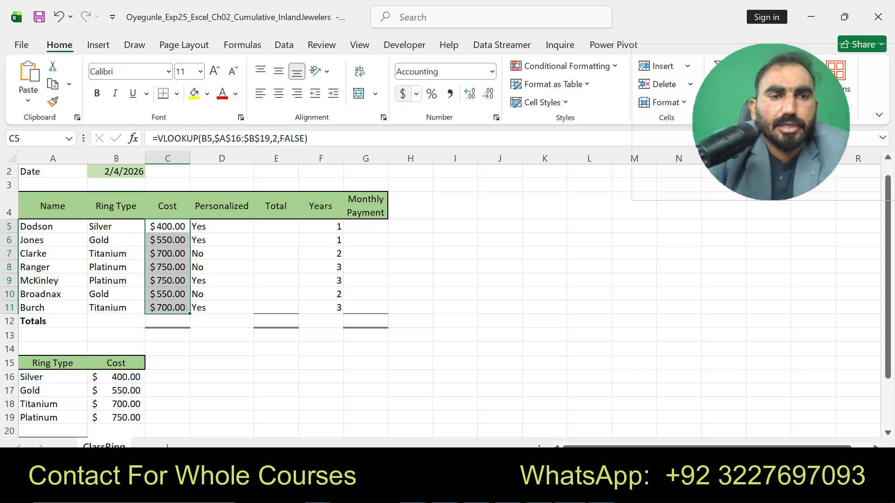
Switch to the Word instructions, undo the step 6 highlight, and highlight the step 7 IF function instruction in yellow.
key(alt+Tab)
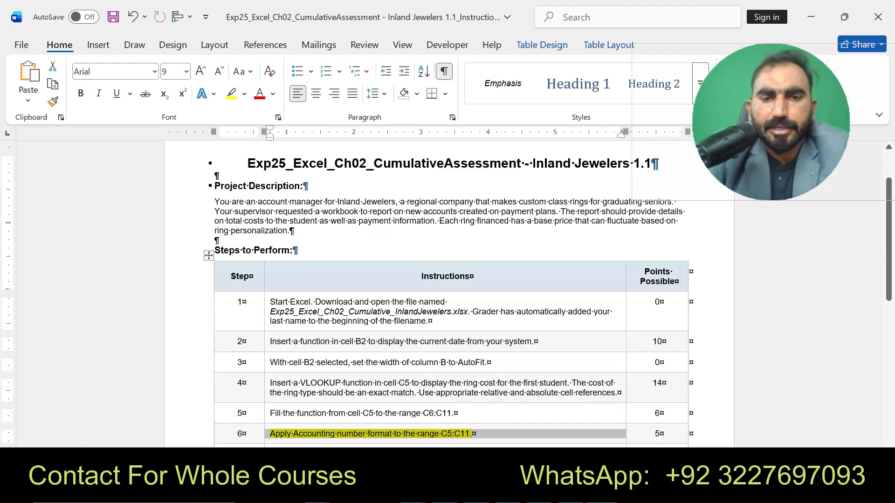
key(ctrl+z)
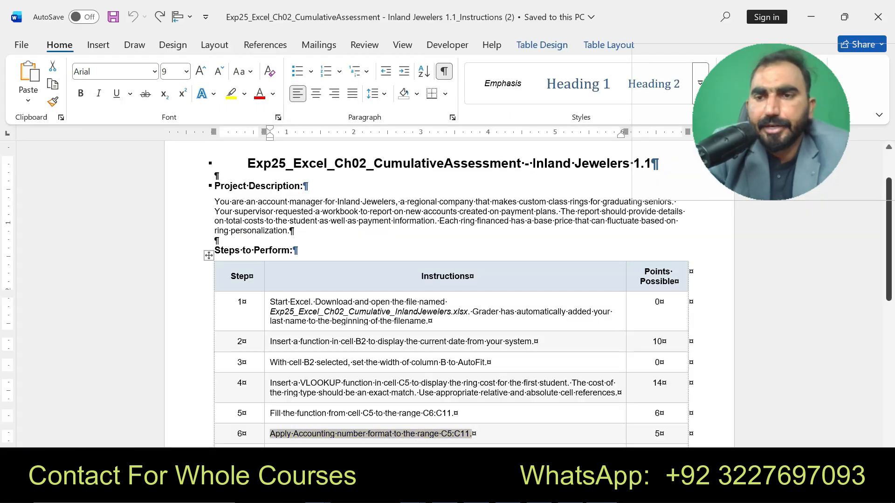
scroll(448, 298, down, 3)
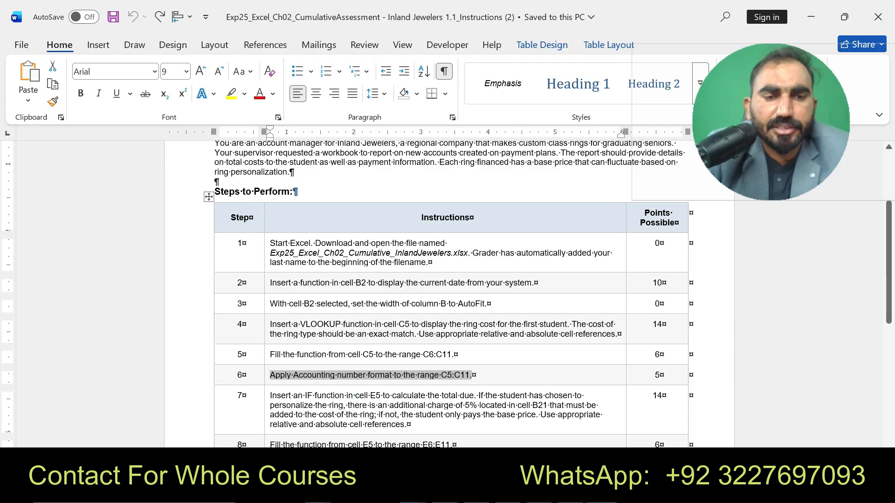
triple_click(415, 402)
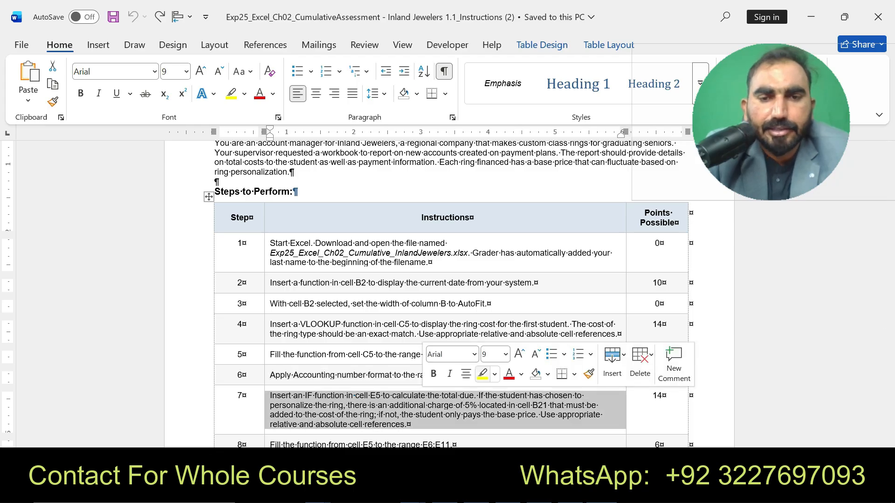
click(482, 375)
drag(271, 395, 423, 426)
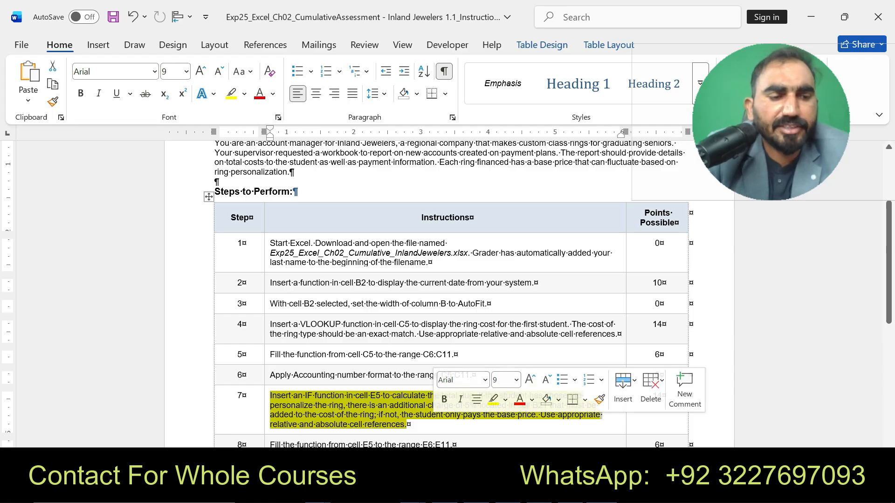
Switch to the Excel workbook and begin the IF formula in E5 as =IF(D5="YES",C5+(C5*B21.
key(alt+Tab)
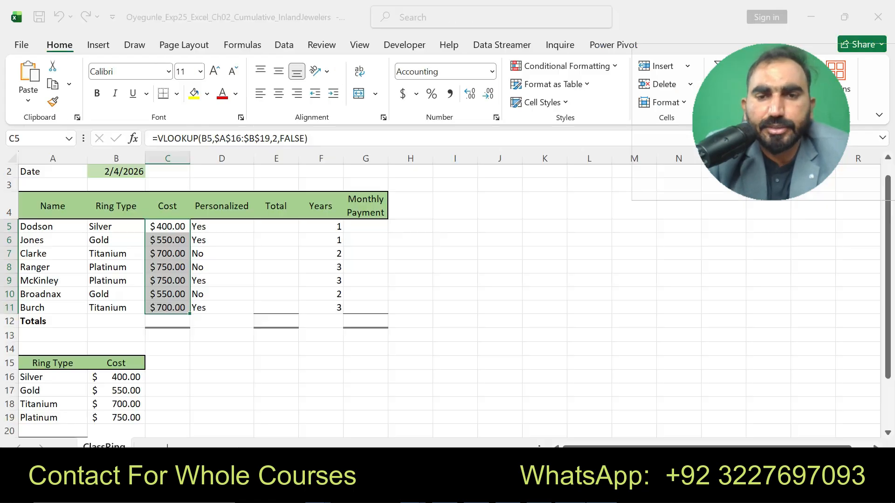
click(276, 227)
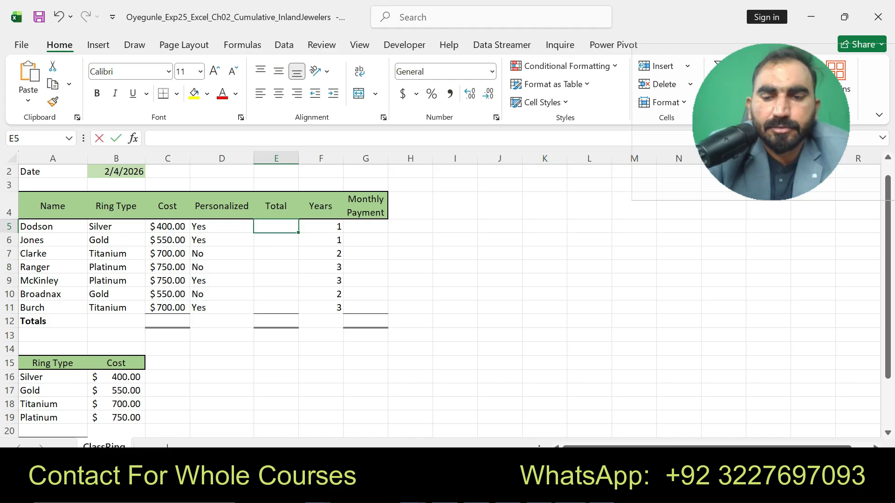
text(=IF)
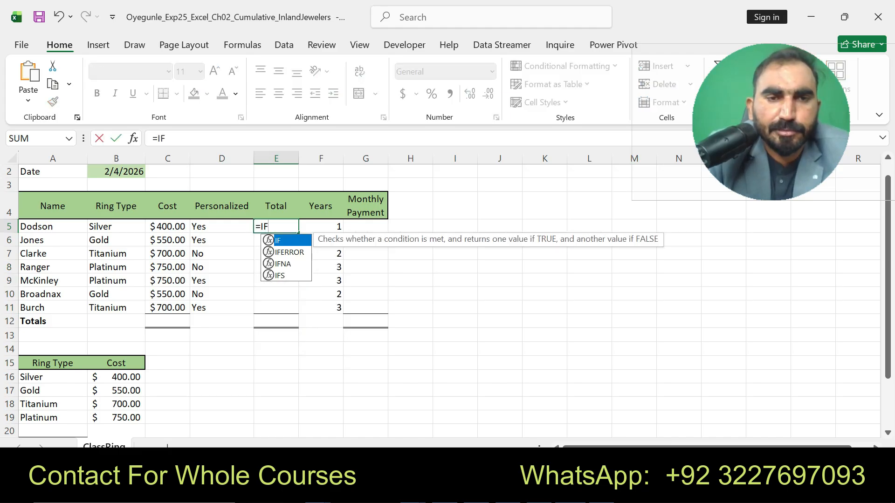
text(()
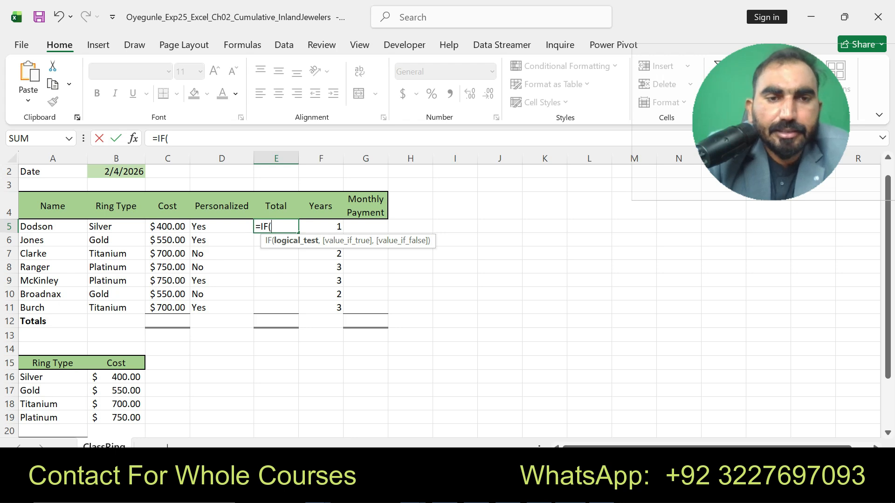
text(D)
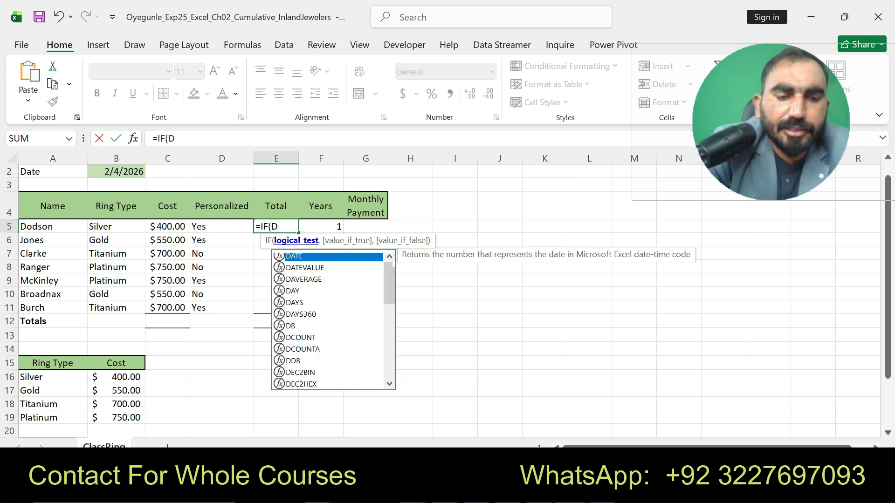
text(5=")
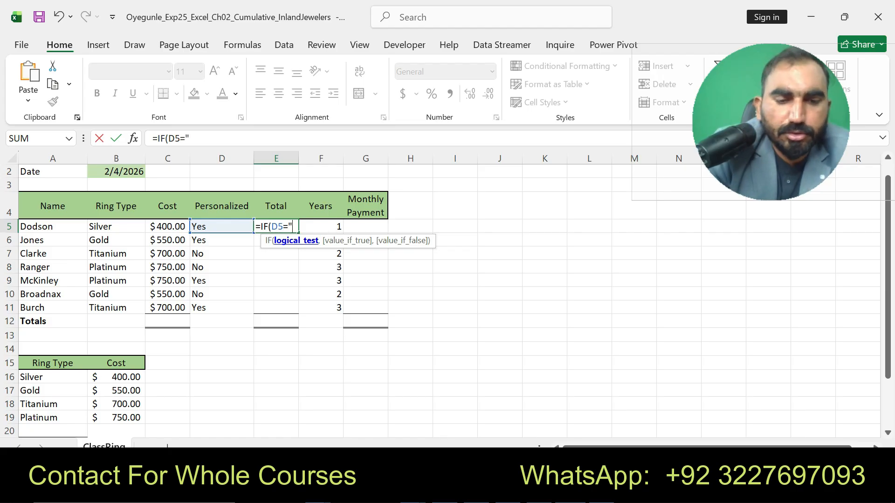
text(YES")
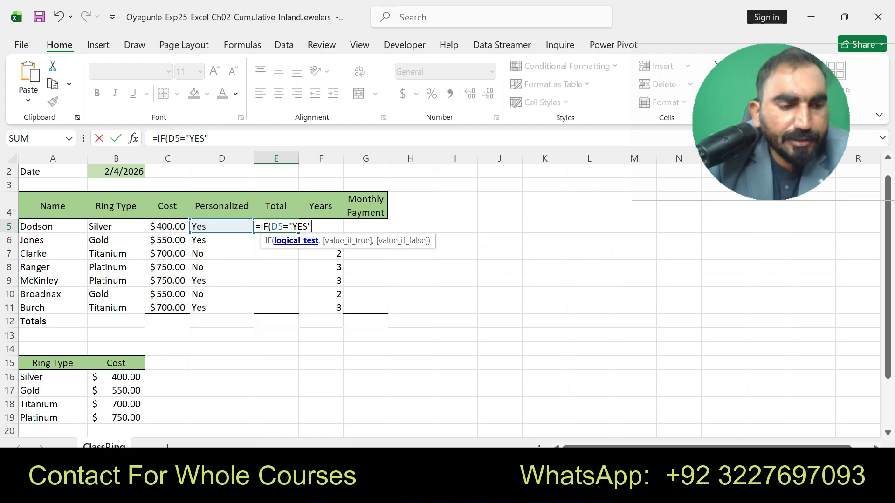
text(,C5+)
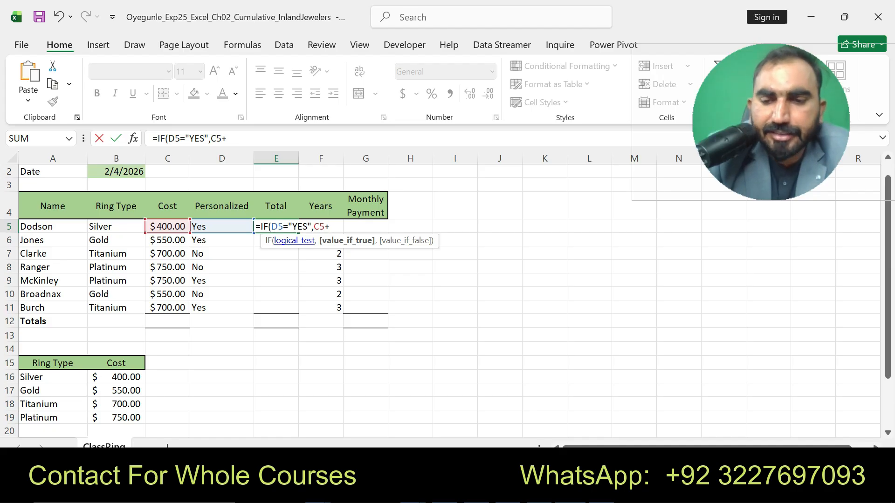
text((C5)
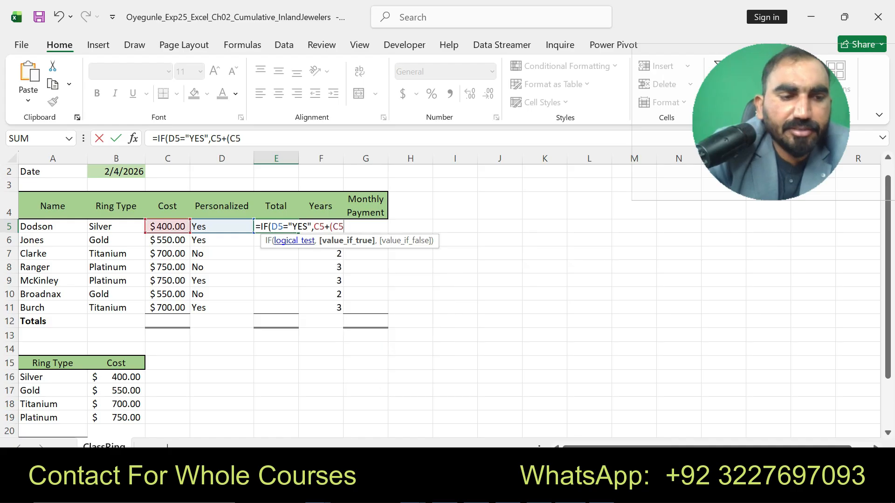
text(*)
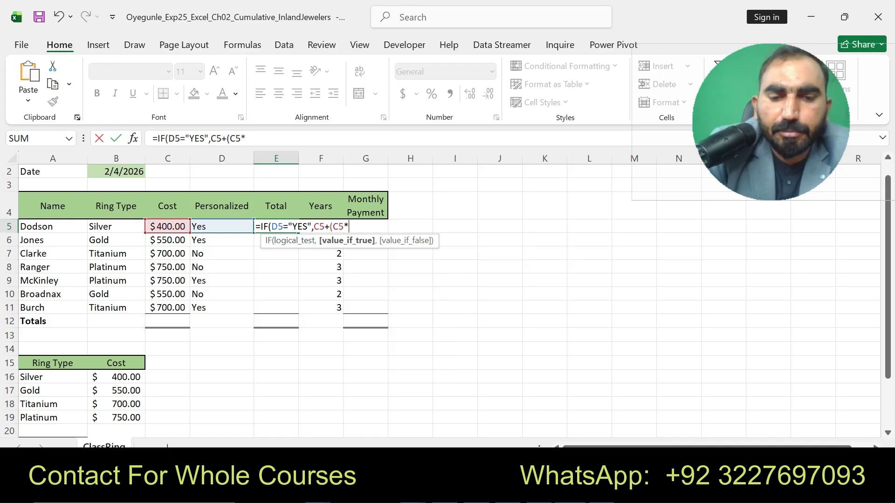
text(B21)
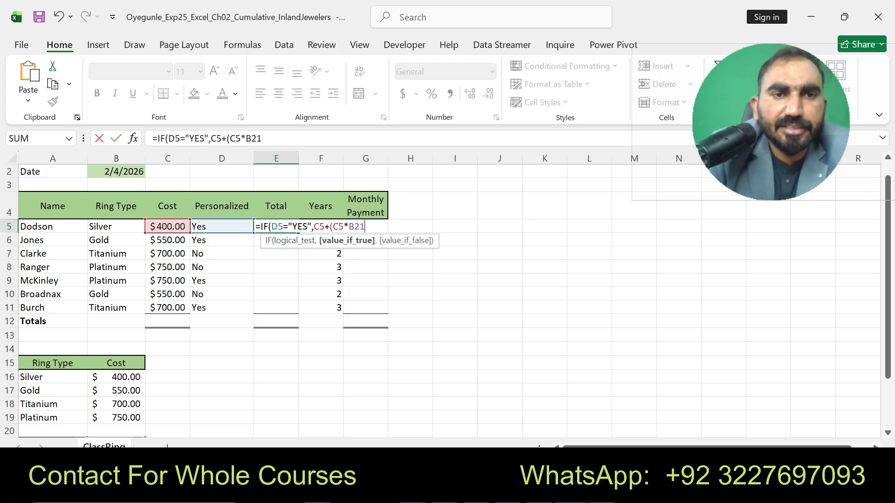
Make the B21 reference absolute and complete the E5 formula as =IF(D5="YES",C5+(C5*$B$21),C5).
drag(245, 138, 262, 138)
key(F4)
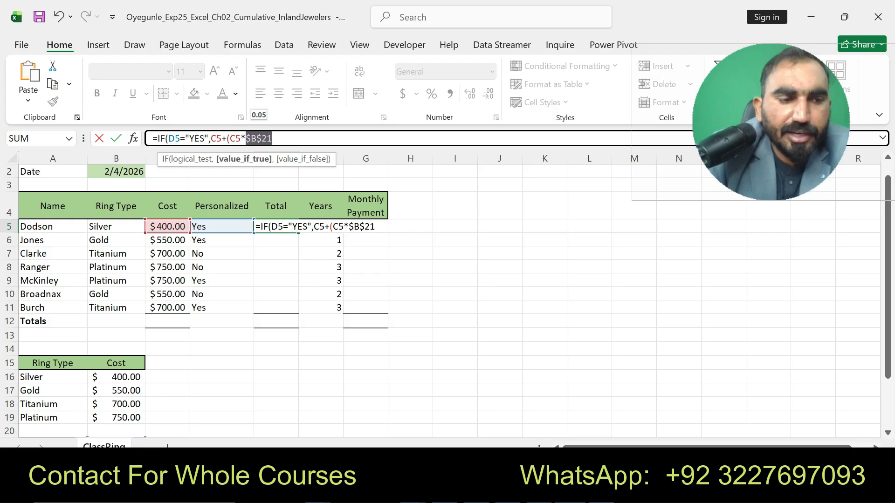
key(Right)
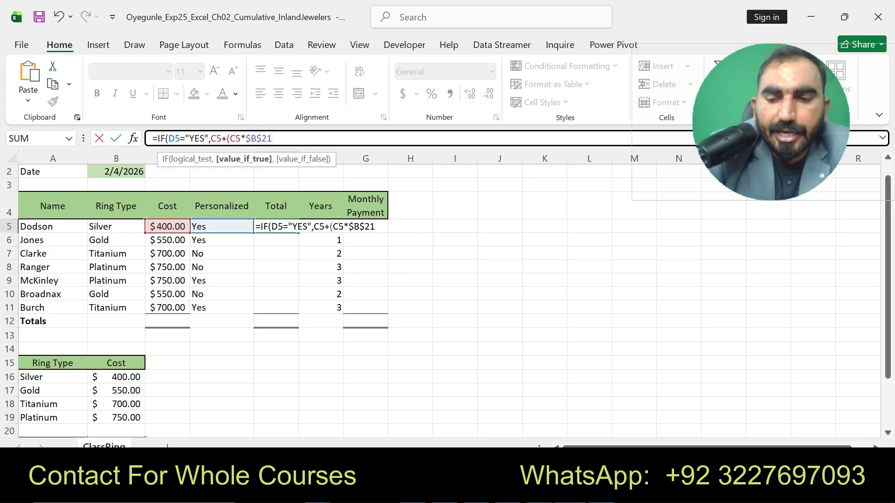
text())
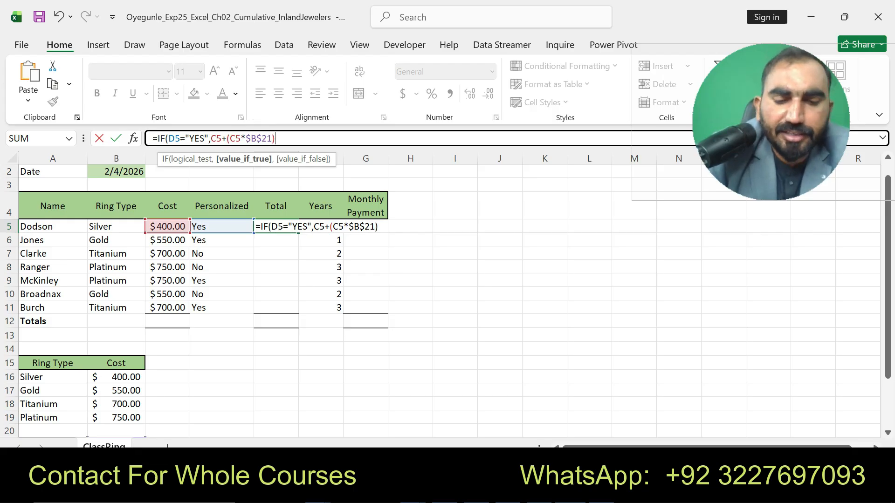
text(,C5)
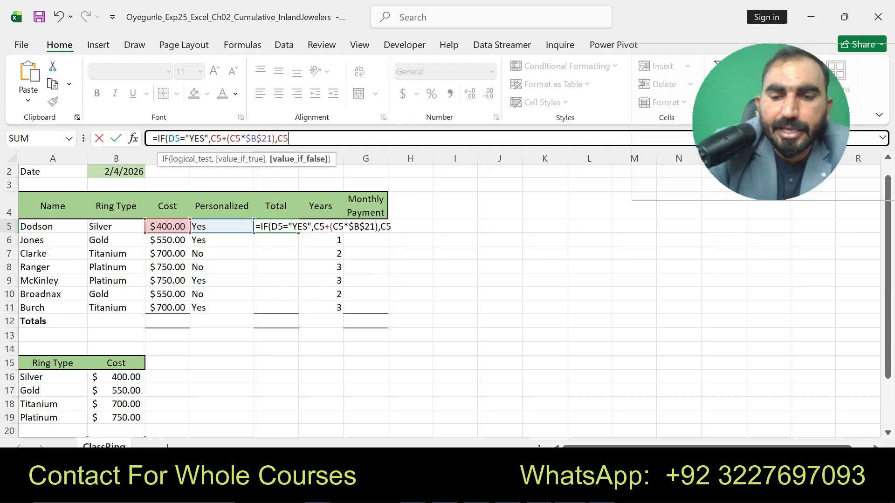
key(Return)
key(Up)
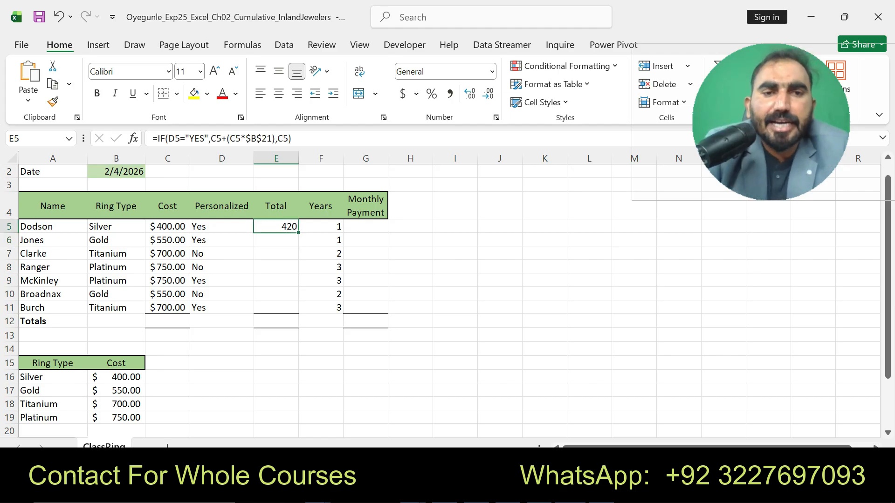
drag(153, 139, 291, 139)
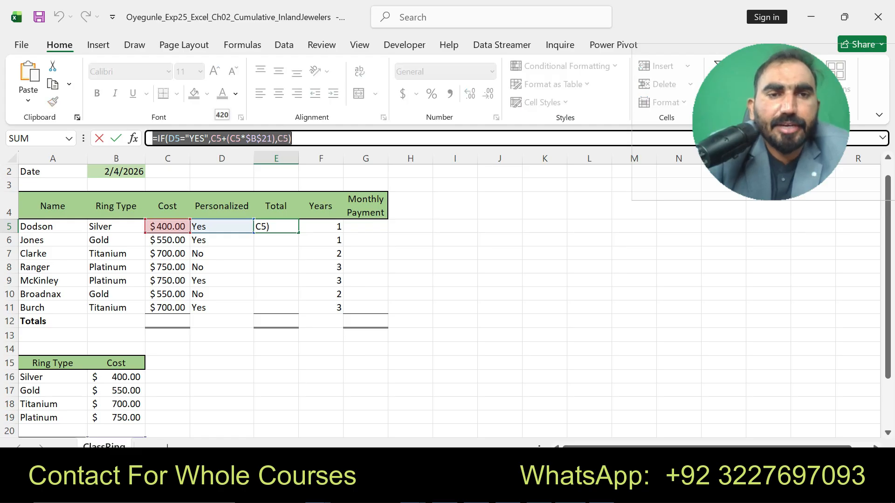
key(Return)
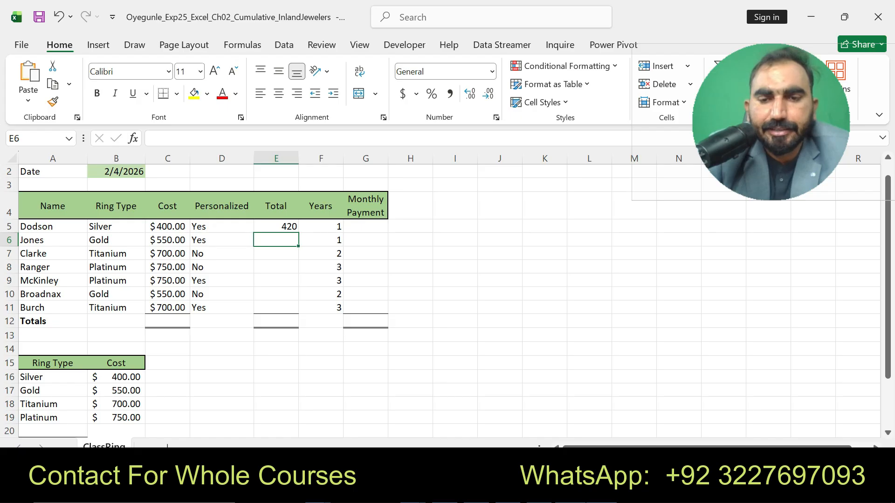
Switch to the Word instructions, undo the step 7 highlight, and highlight the step 8 fill instruction in yellow.
key(alt+Tab)
key(ctrl+z)
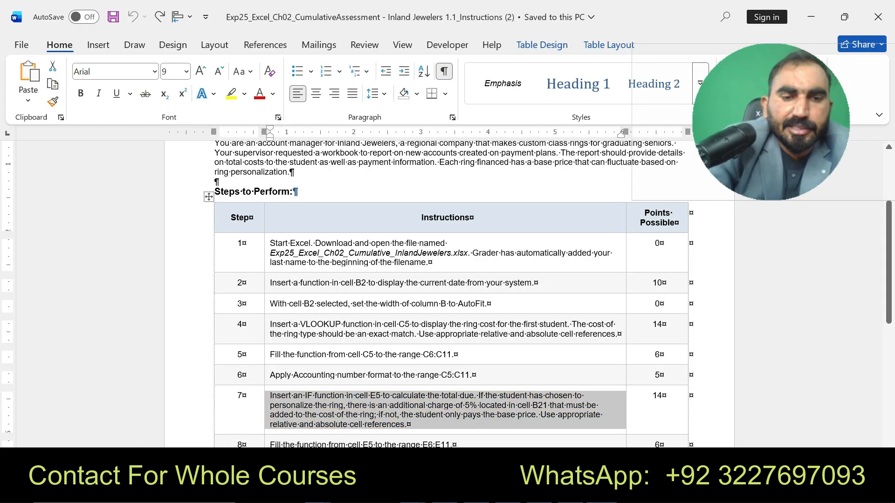
triple_click(359, 445)
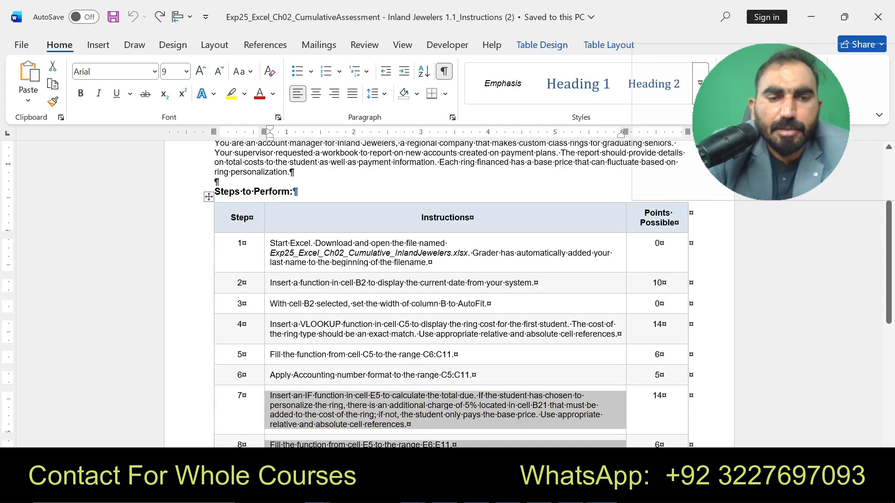
click(329, 423)
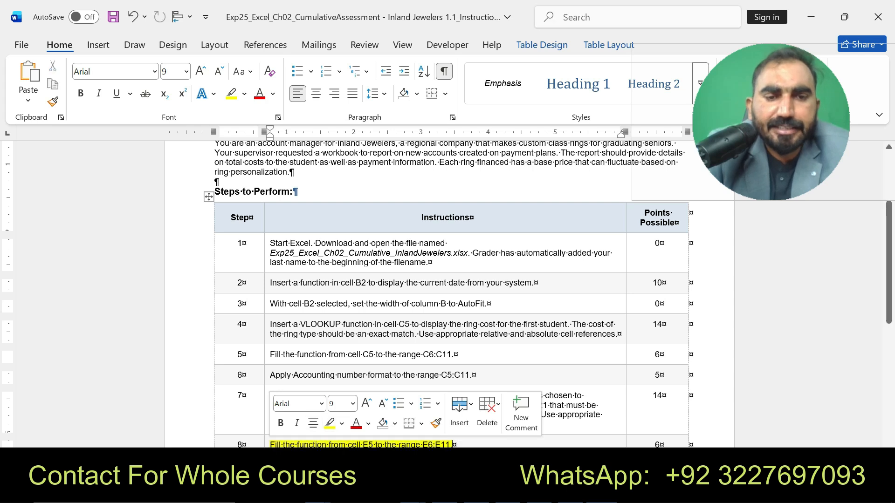
drag(270, 445, 455, 445)
Switch to the Excel workbook and fill the IF formula from E5 down through E11.
key(alt+Tab)
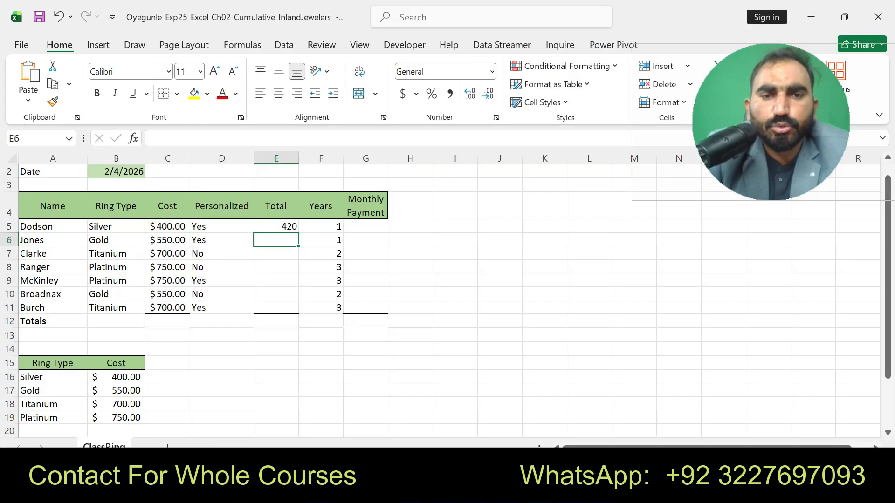
click(276, 226)
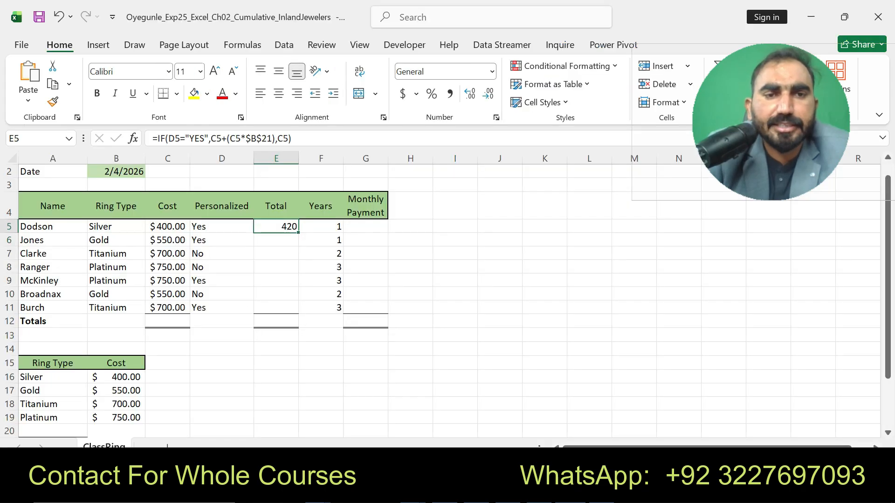
drag(299, 232, 299, 309)
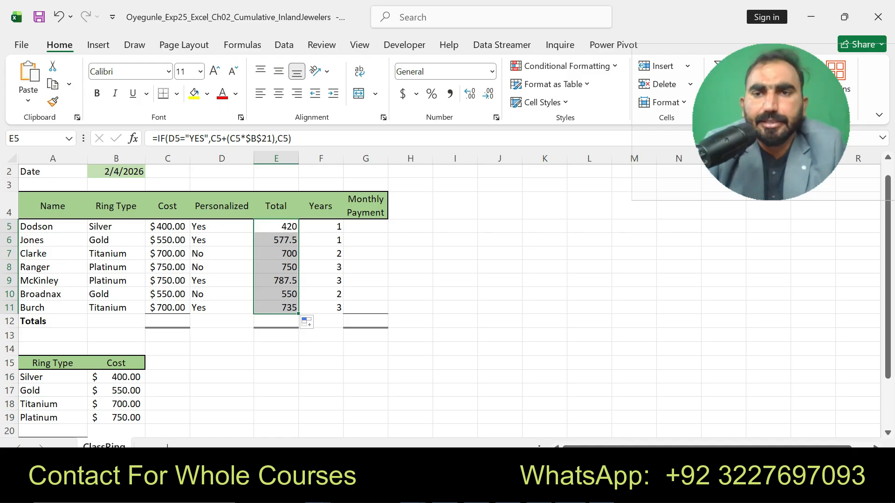
Switch to the Word instructions, undo the step 8 highlight, and highlight the step 9 number format instruction in yellow.
key(alt+Tab)
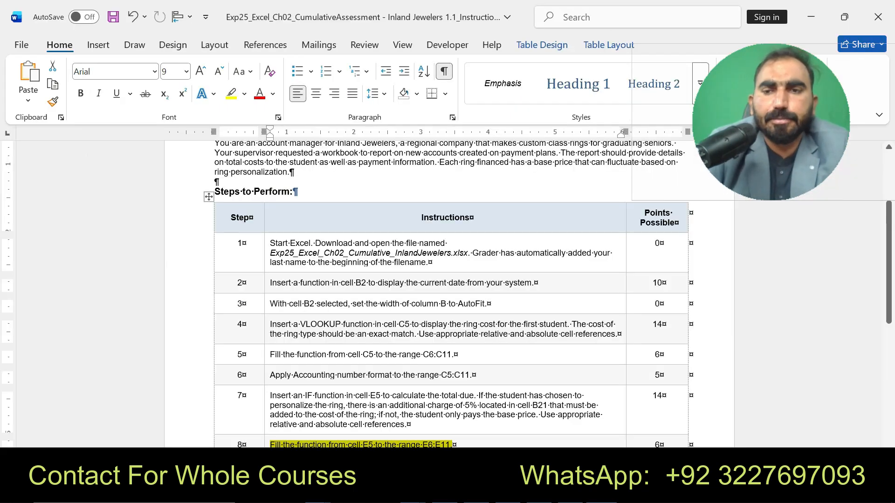
scroll(448, 294, down, 2)
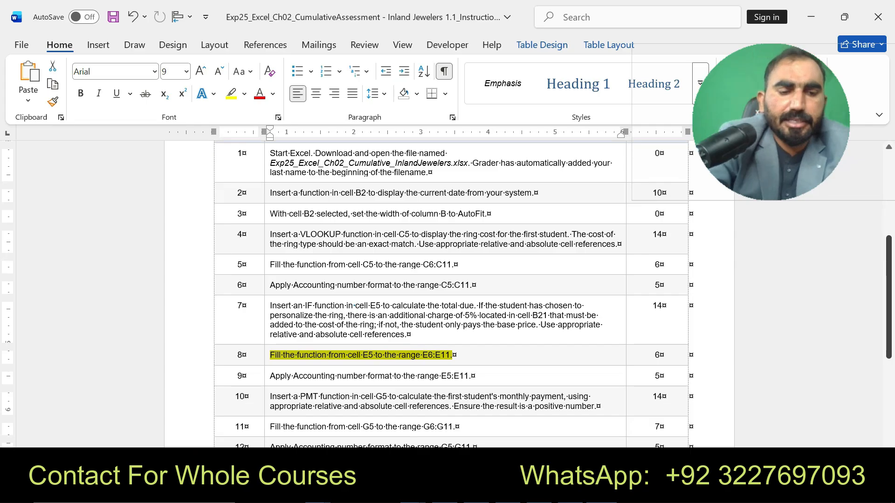
key(ctrl+z)
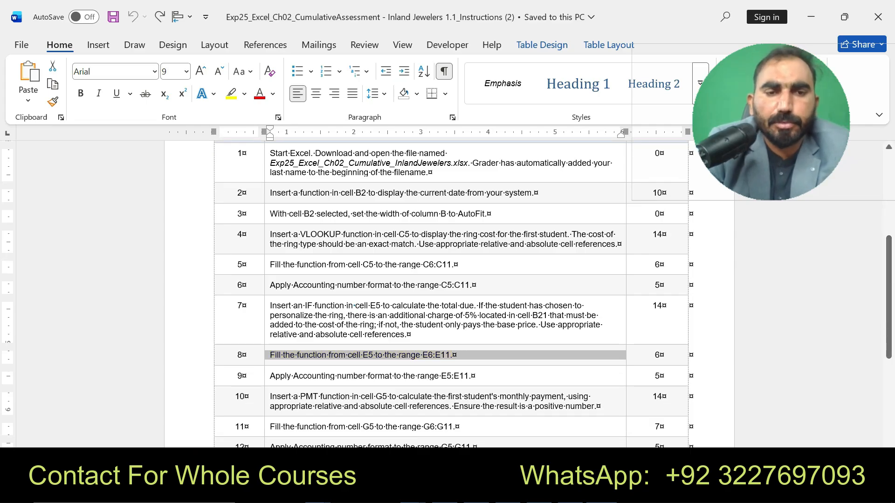
drag(270, 376, 469, 376)
click(527, 356)
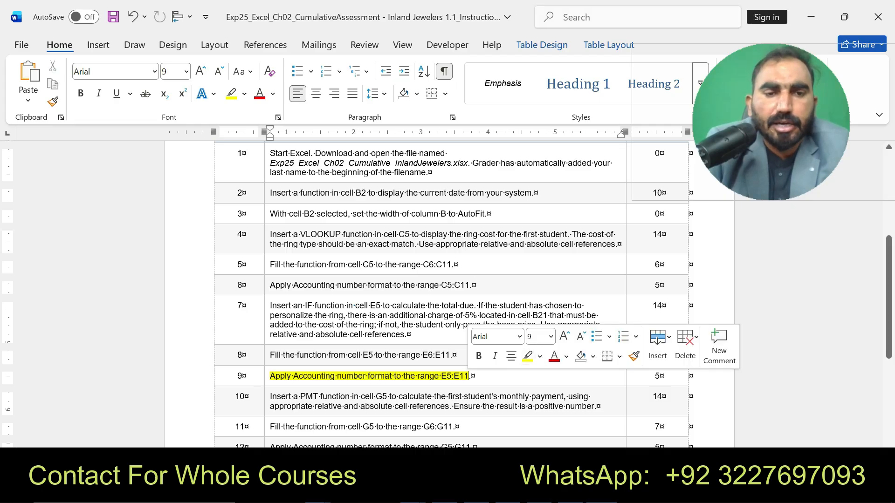
drag(270, 376, 468, 376)
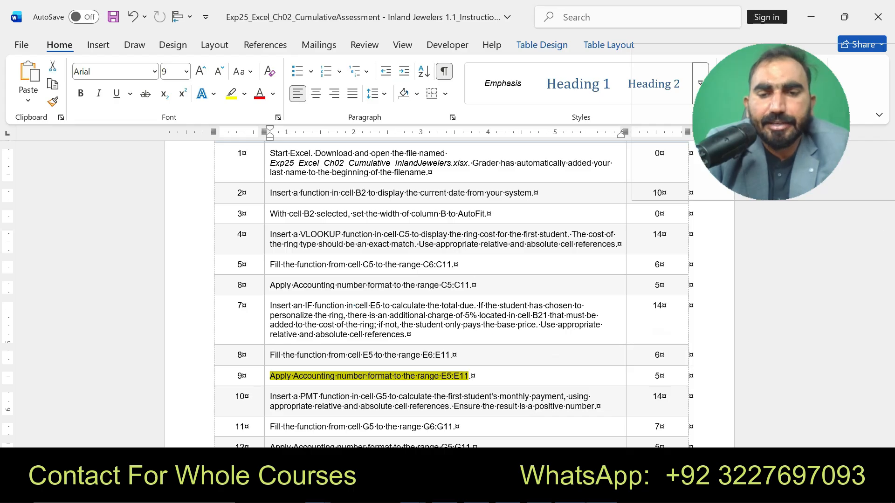
Switch to the Excel workbook and apply the Accounting number format to the totals in E5:E11.
key(alt+Tab)
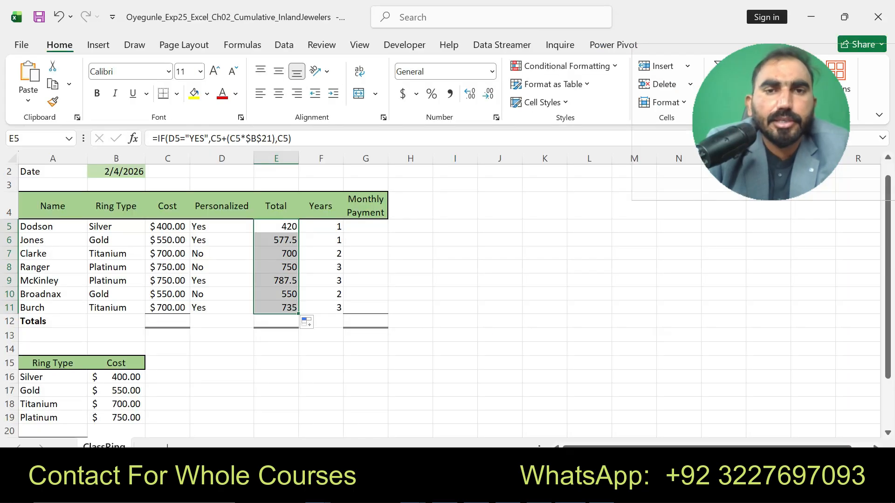
click(403, 94)
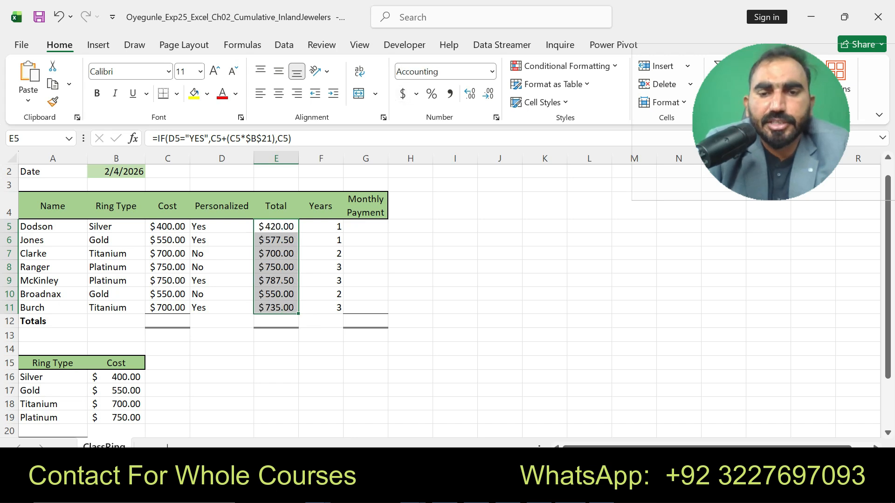
Switch to the Word instructions, undo the step 9 highlight, and highlight the step 10 PMT function instruction in yellow.
key(alt+Tab)
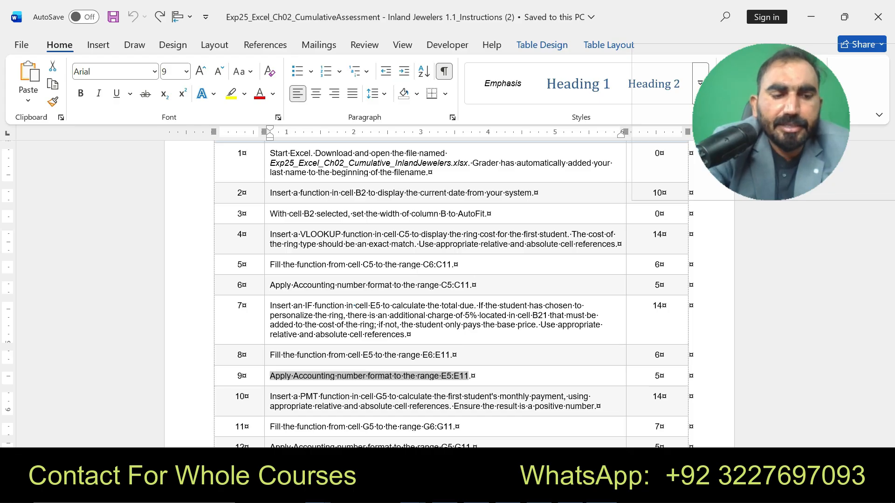
drag(270, 396, 599, 406)
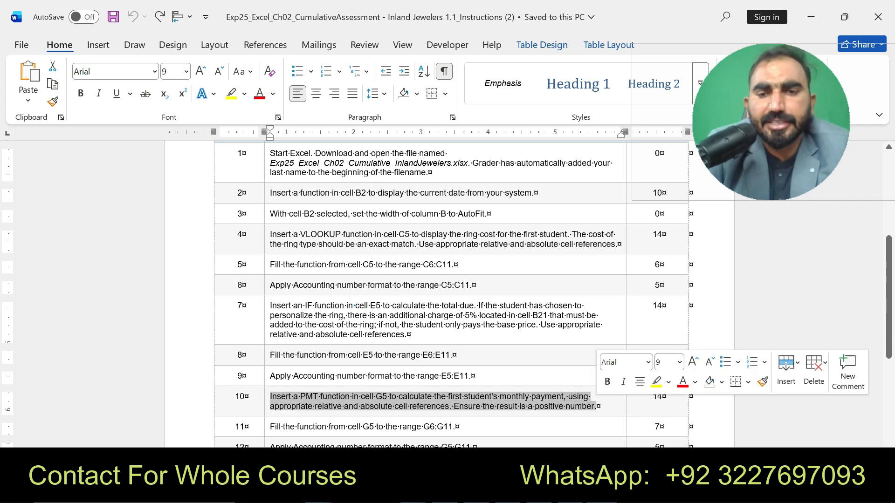
click(657, 382)
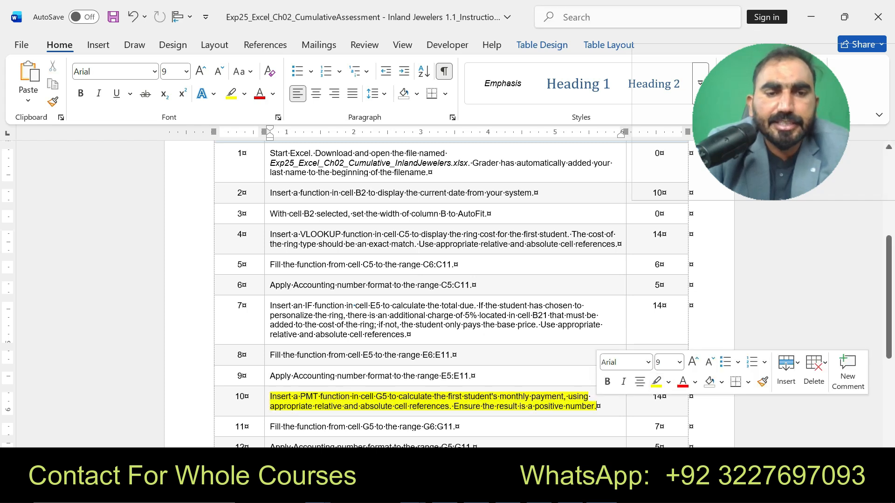
drag(270, 397, 599, 407)
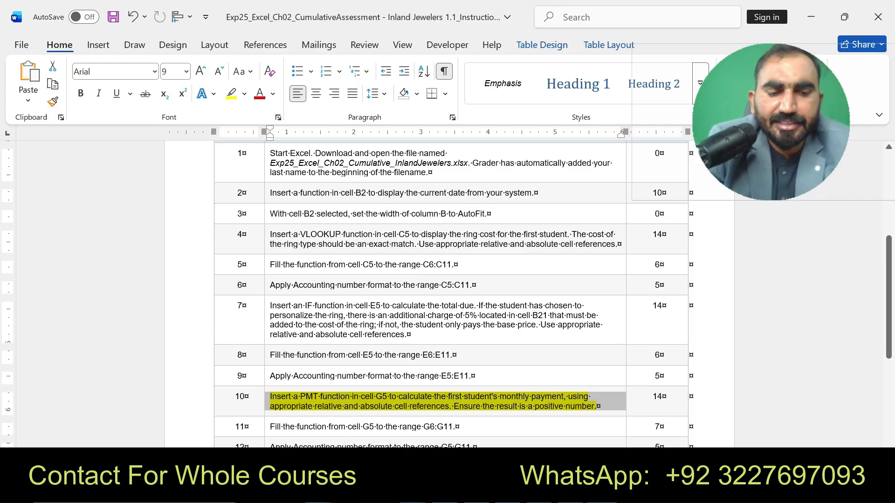
Switch to the Excel workbook and enter the formula =PMT(B22/12,F5*12,-E5) in cell G5 for the first student's monthly payment.
right_click(318, 408)
key(Escape)
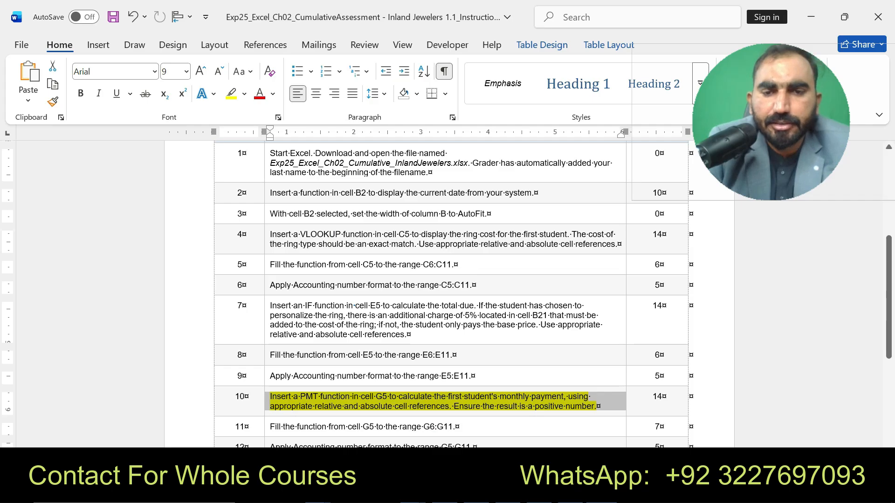
key(alt+Tab)
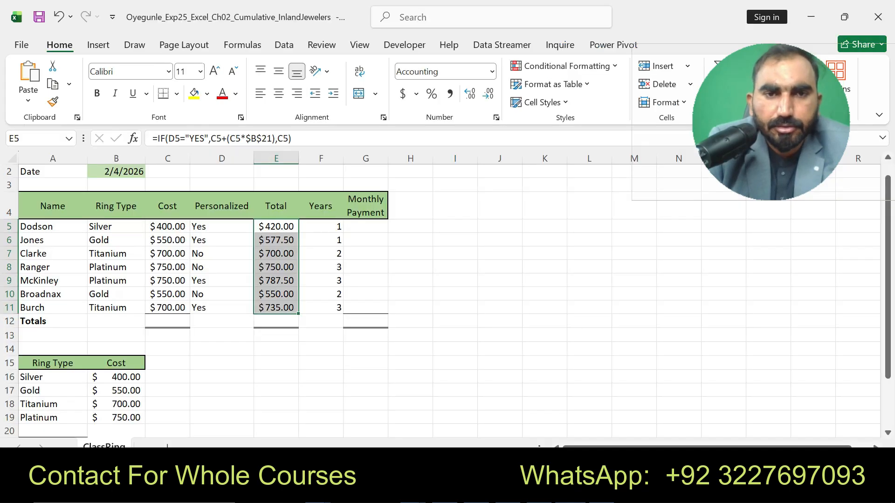
click(365, 227)
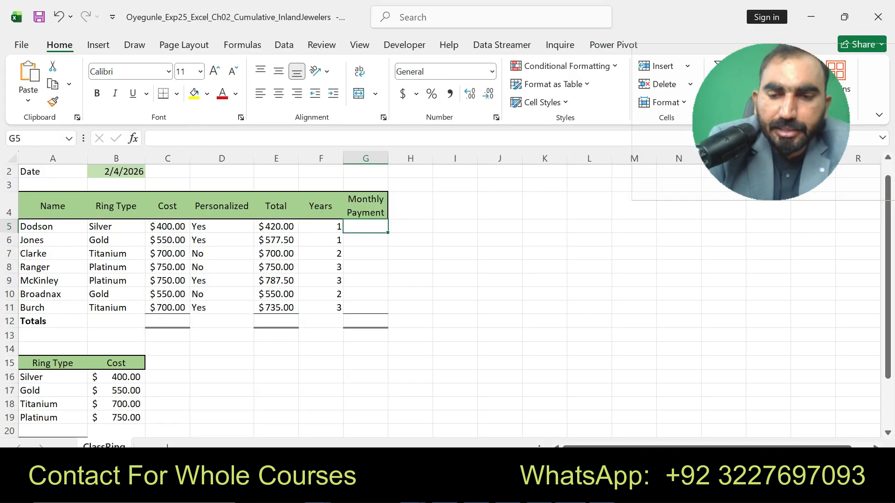
text(=PMT)
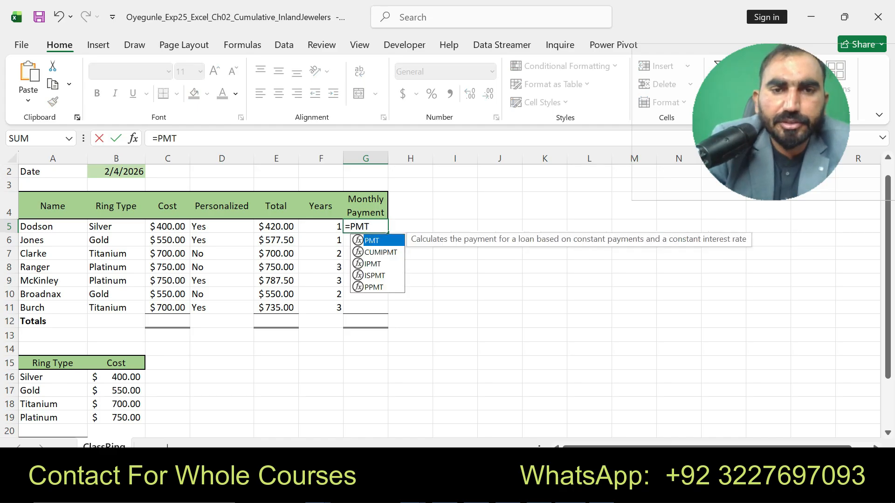
text(()
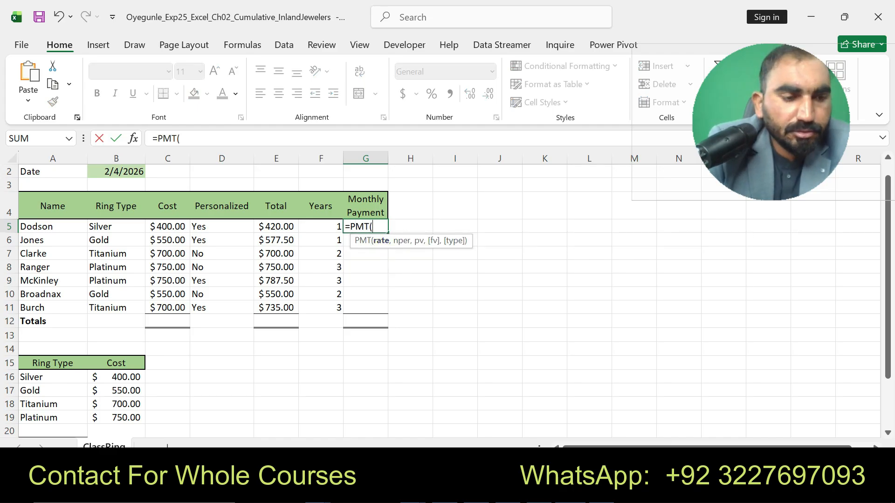
text(B22)
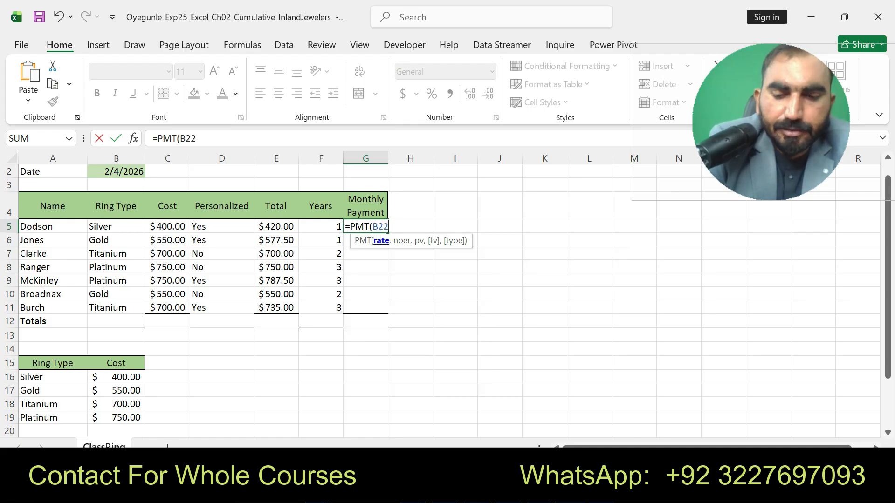
text(/12)
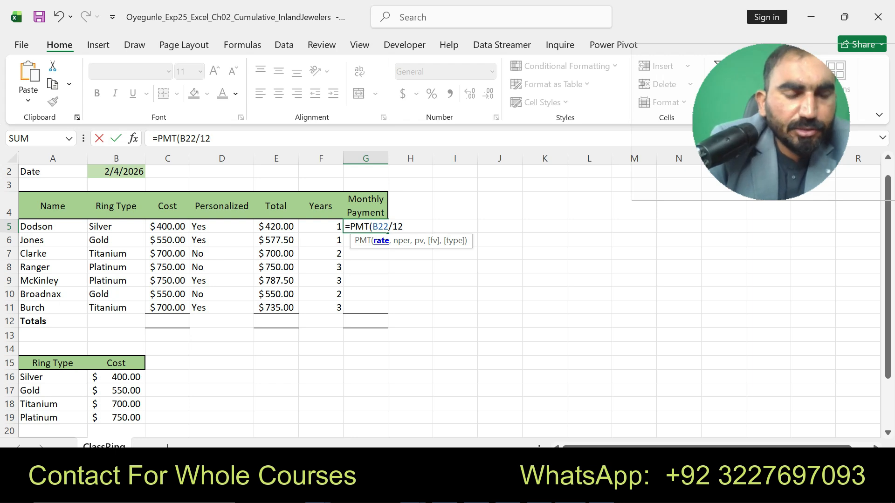
text(,F4)
key(BackSpace)
text(5)
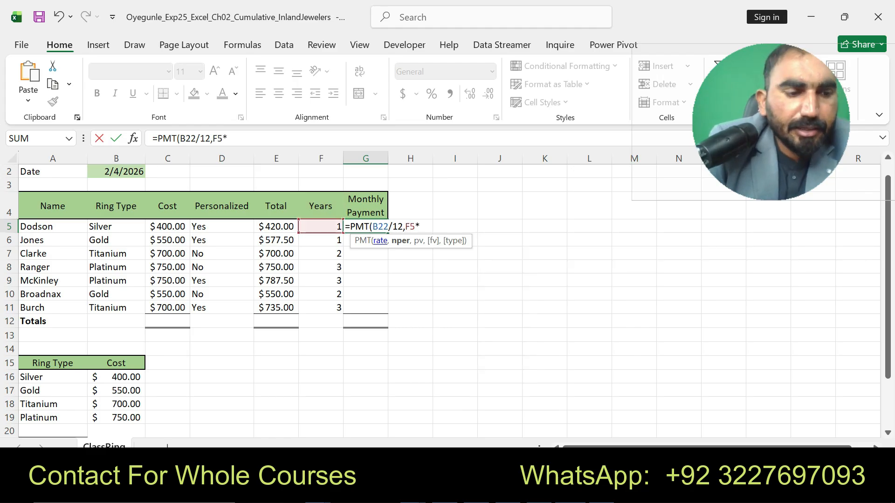
text(*)
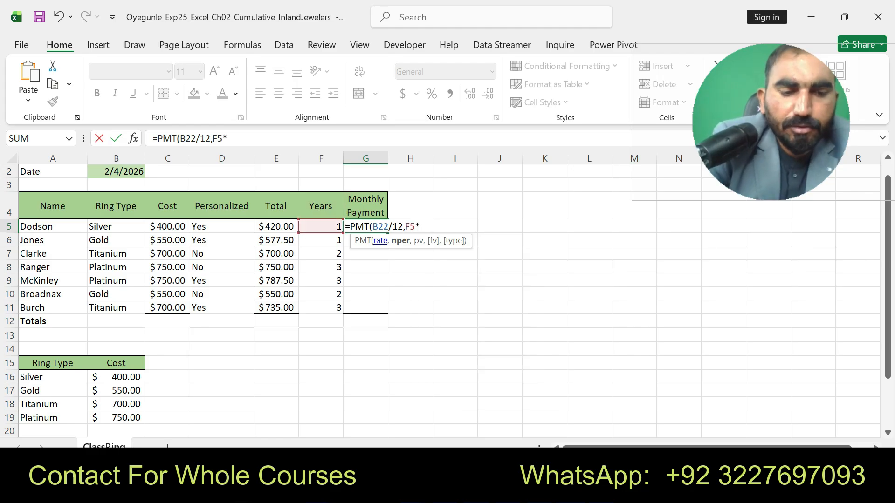
text(12)
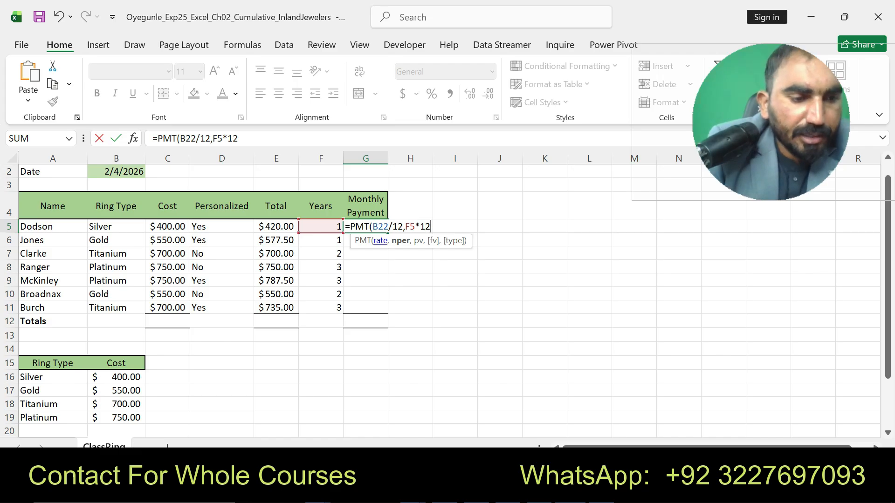
text(,)
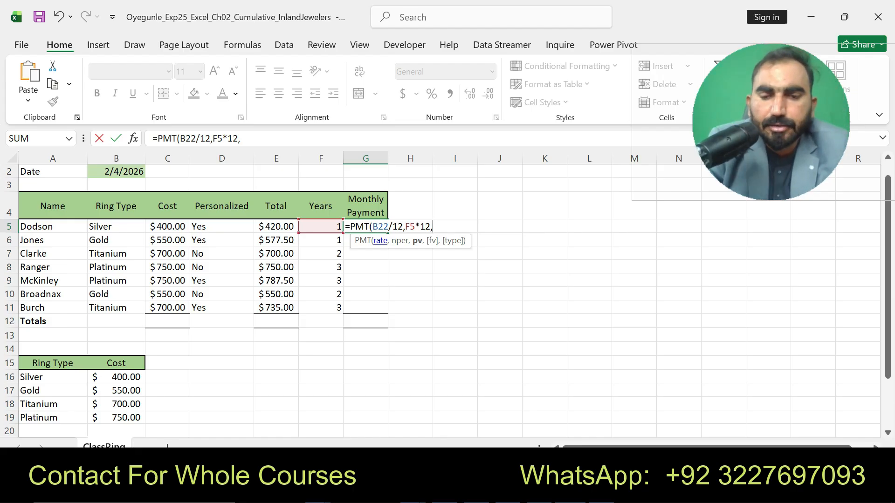
text(-E5)
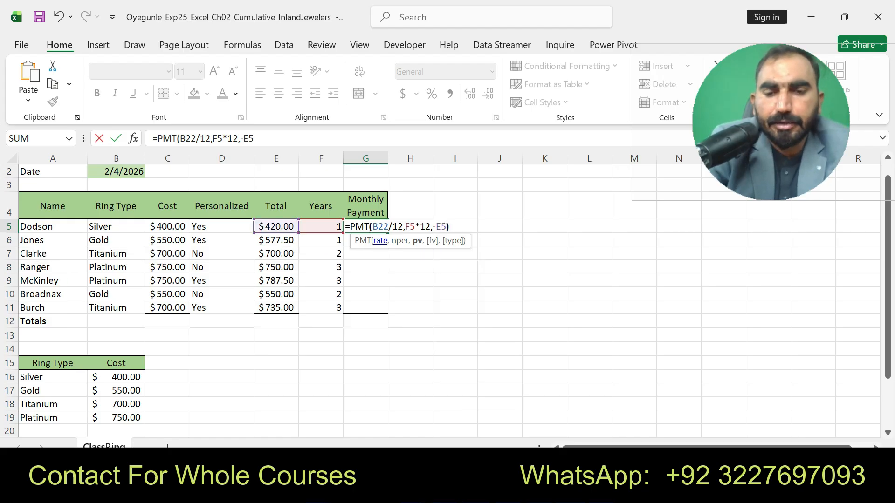
key(Return)
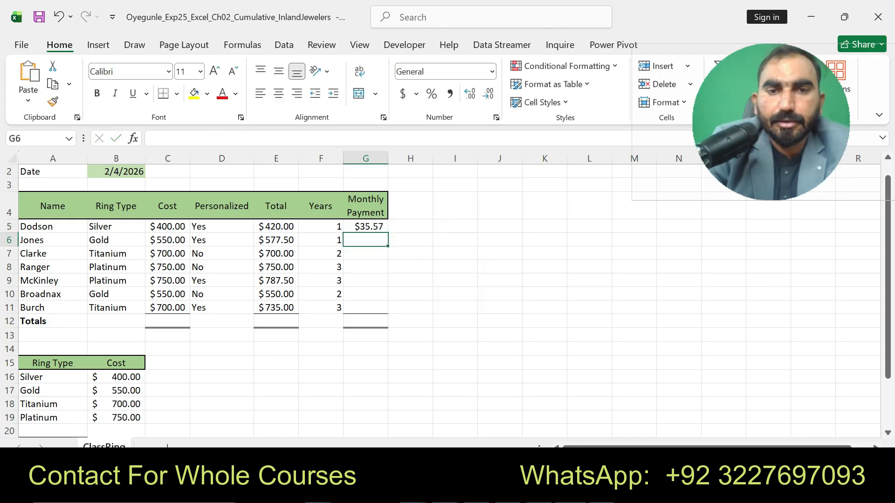
Fill the PMT formula from cell G5 down through G11.
click(365, 227)
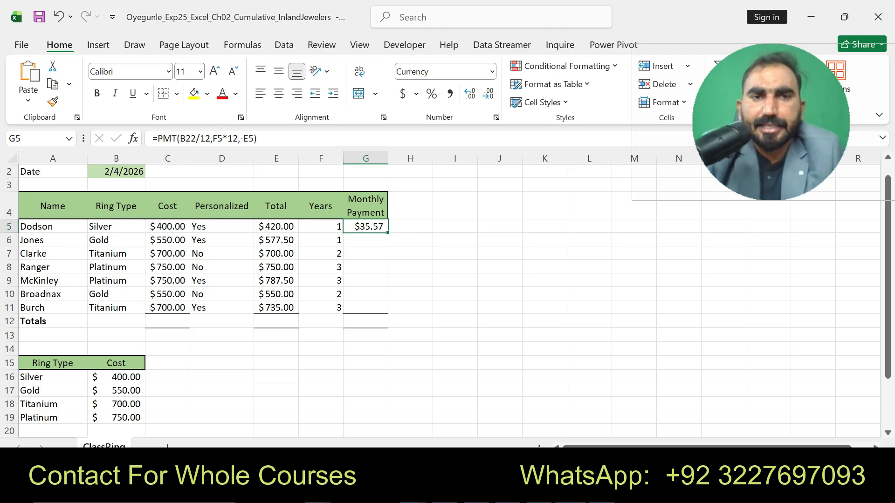
drag(387, 233, 388, 311)
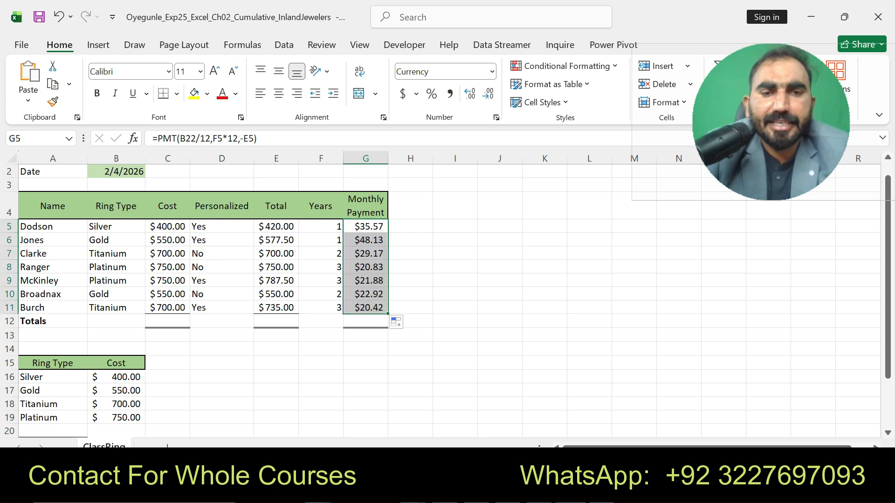
Switch to the Word instructions, undo the step 10 highlight, and highlight the step 11 fill instruction in yellow.
key(alt+Tab)
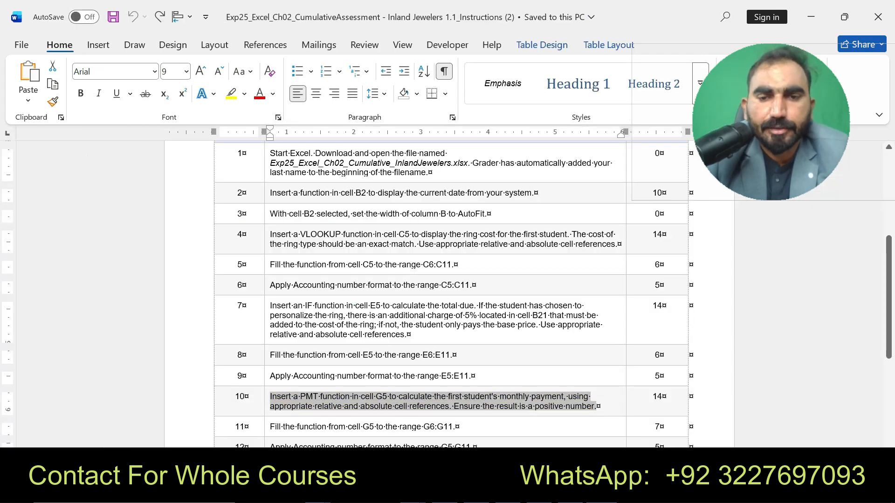
drag(270, 426, 456, 427)
click(535, 405)
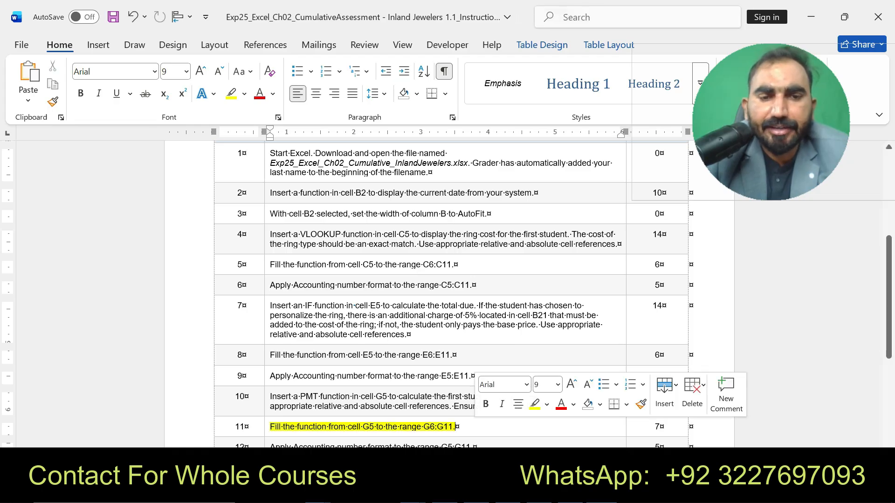
drag(270, 426, 459, 425)
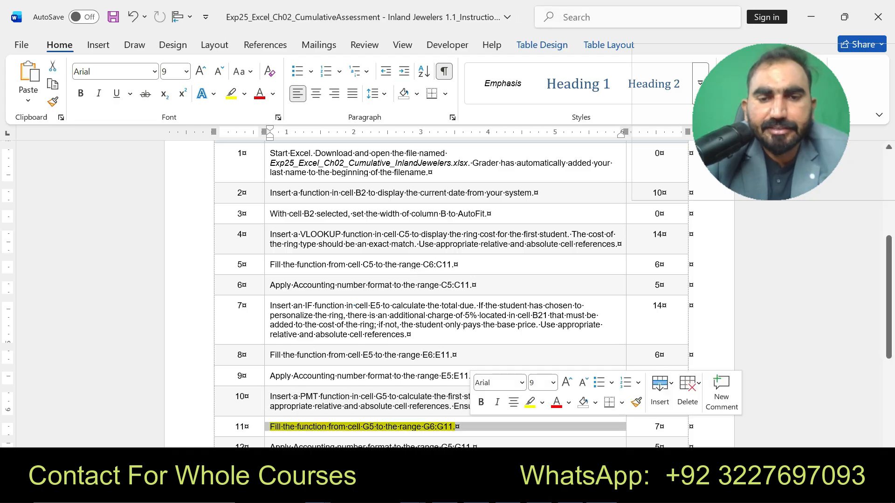
After a brief look at the Excel workbook, undo the step 11 highlight in Word and highlight the step 12 number format instruction in yellow.
key(alt+Tab)
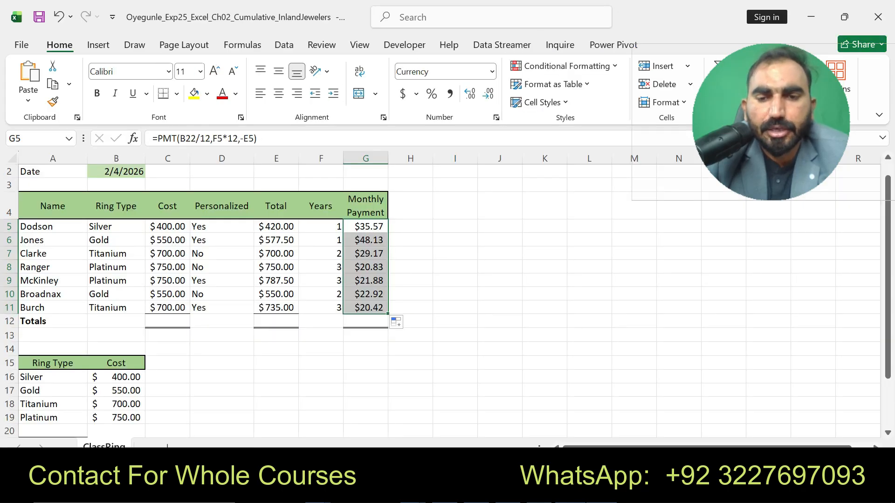
key(alt+Tab)
scroll(448, 293, down, 3)
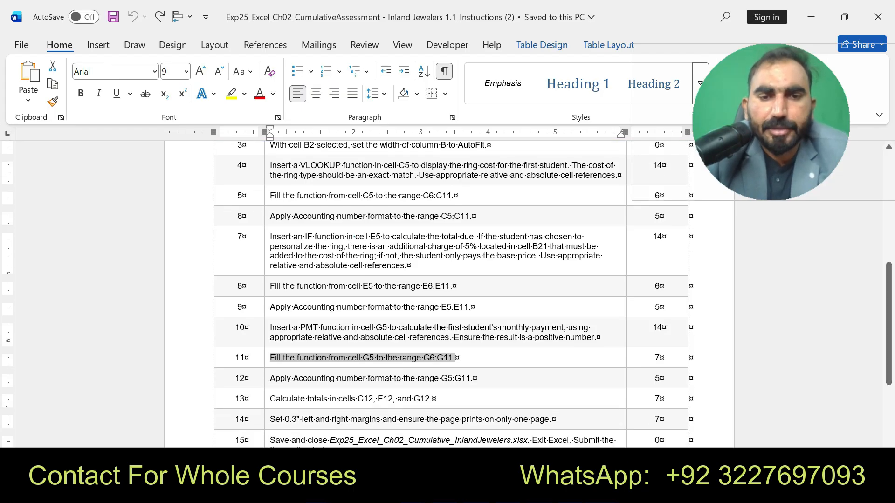
drag(270, 378, 473, 378)
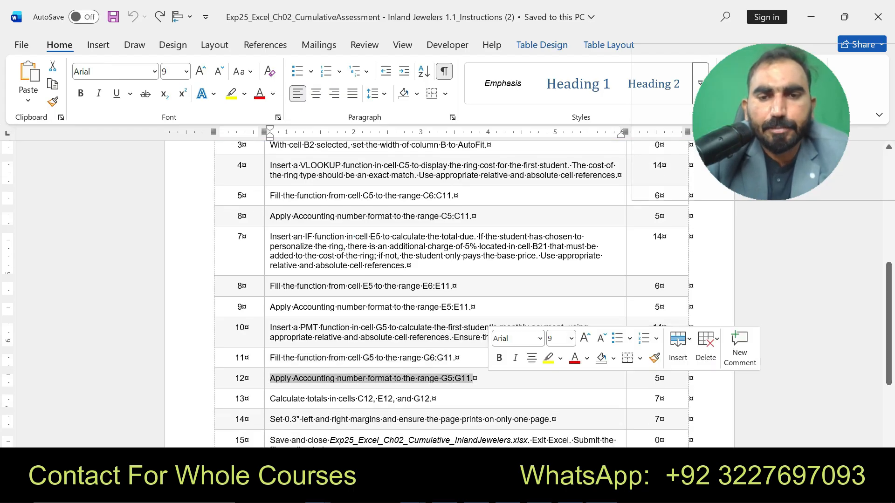
click(548, 357)
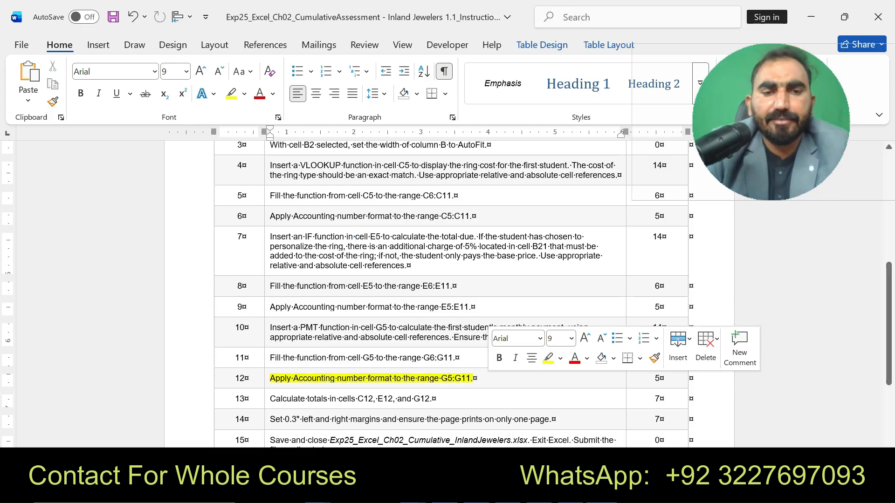
Switch to the Excel workbook and apply the Accounting number format to the monthly payments in G5:G11.
key(alt+Tab)
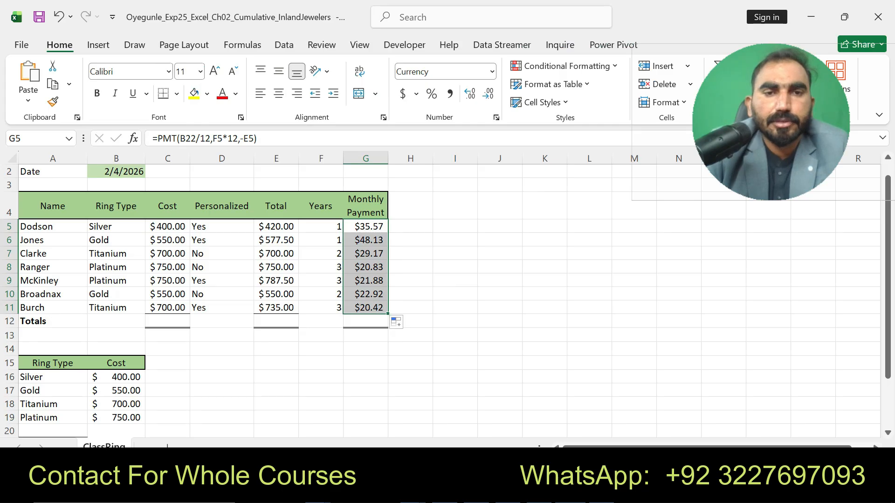
click(403, 93)
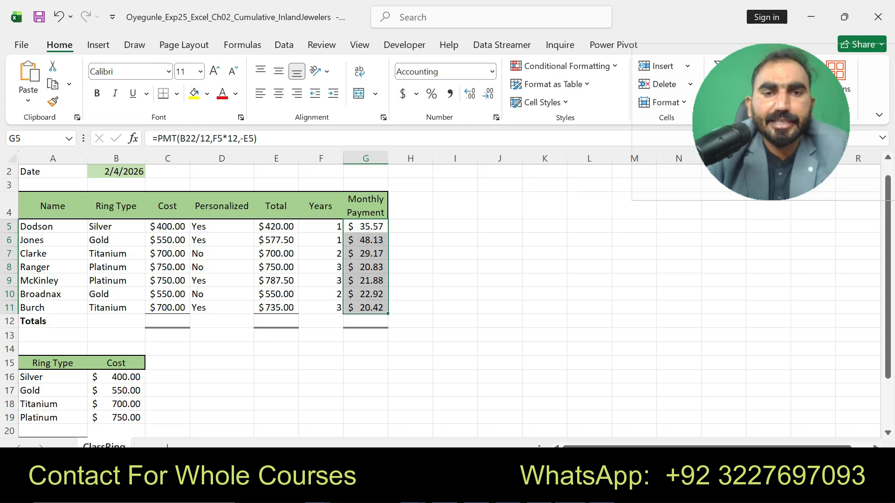
Switch to the Word instructions, undo the step 12 highlight, and highlight the step 13 totals instruction in yellow.
key(alt+Tab)
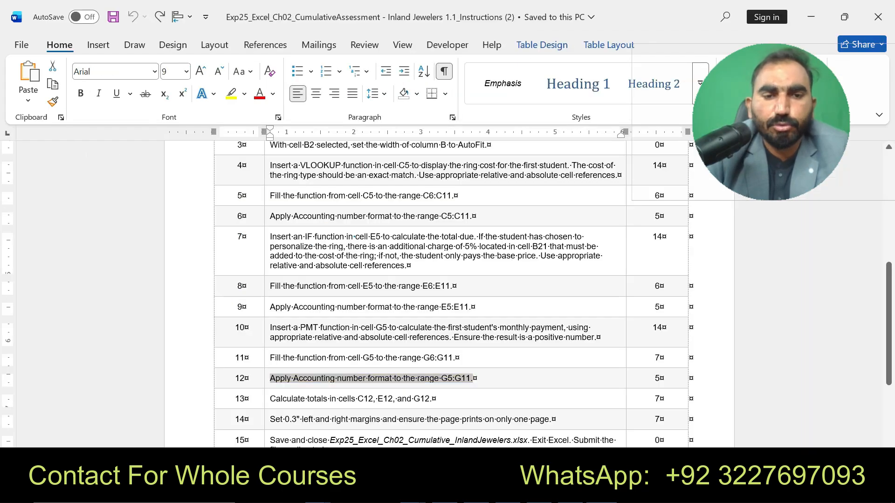
drag(270, 399, 432, 399)
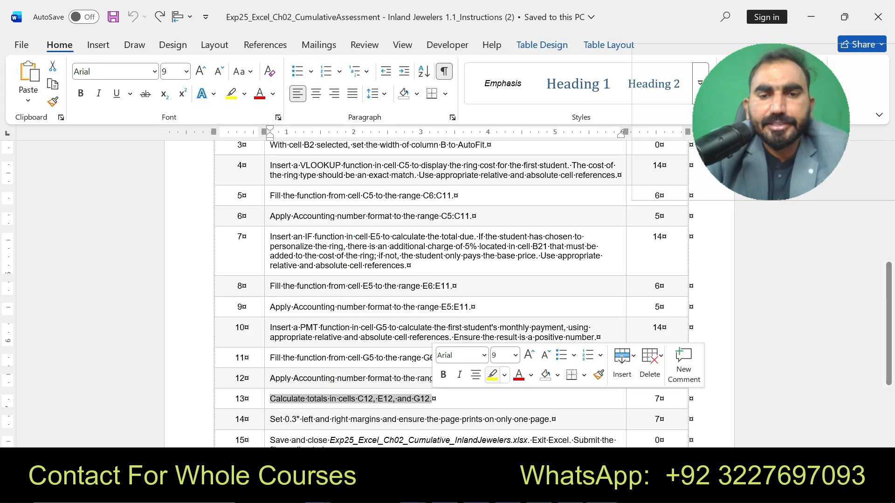
click(491, 376)
Switch to the Excel workbook and enter =SUM(C5:C11) in cell C12 to total the ring costs.
key(alt+Tab)
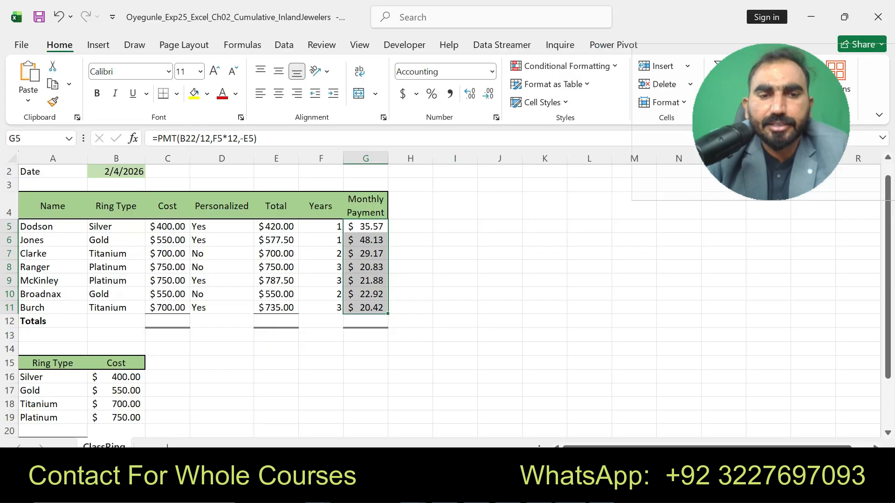
click(167, 321)
text(=SUM)
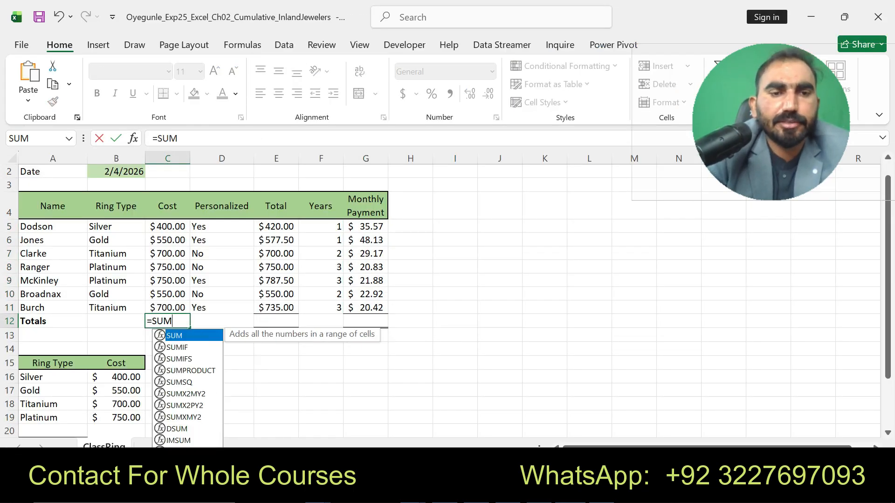
text(()
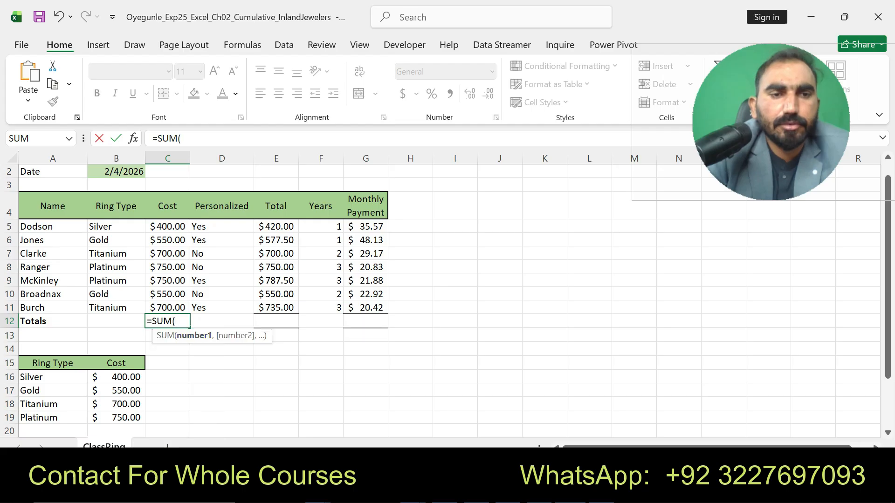
drag(168, 227, 167, 308)
key(Return)
key(Up)
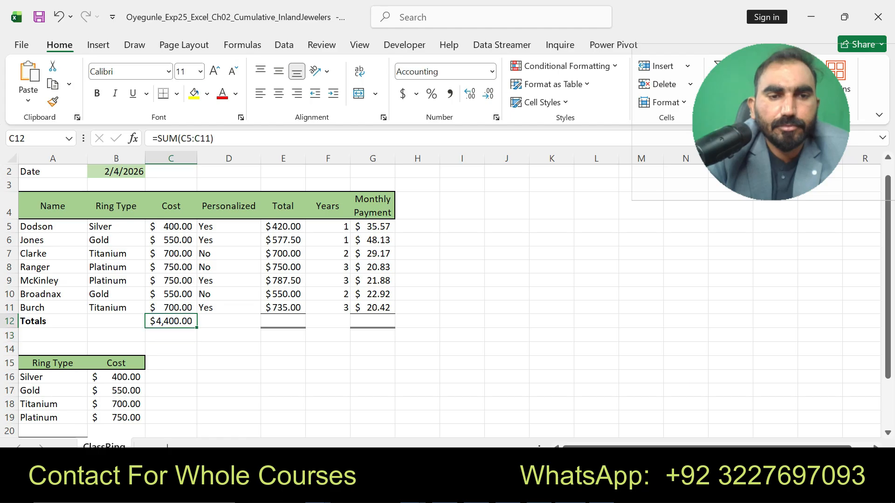
Enter =SUM(E5:E11) in cell E12 to total the amounts due.
click(283, 321)
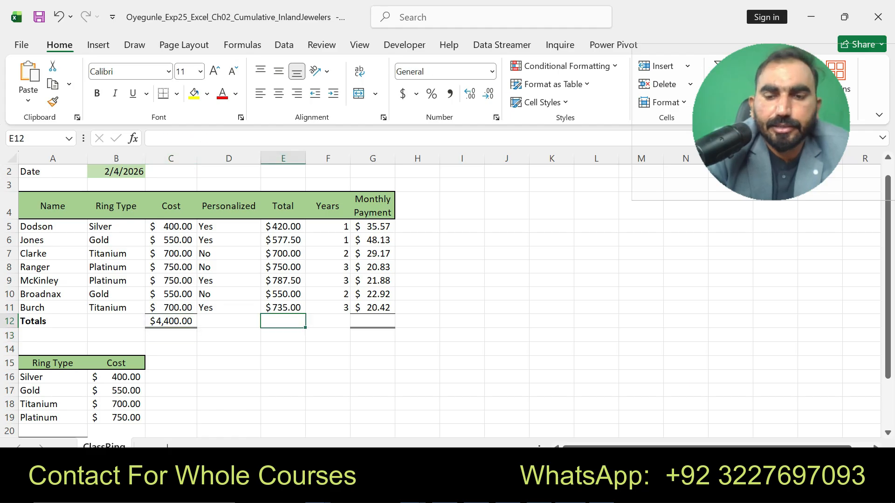
text(=SUM)
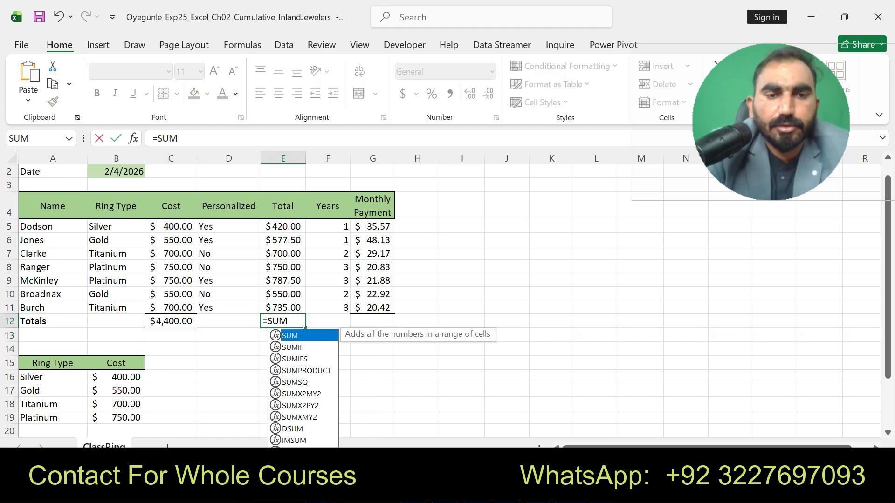
text(()
drag(283, 226, 283, 307)
text())
key(Return)
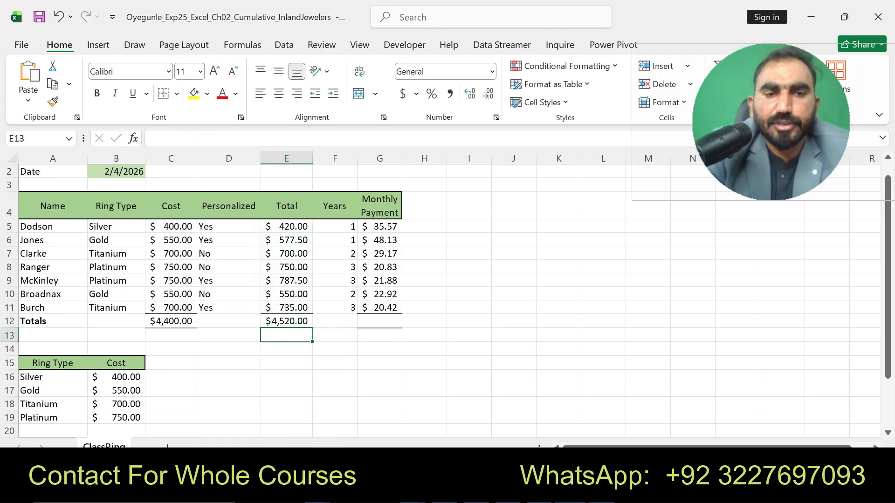
Enter =SUM(G5:G11) in cell G12 to total the monthly payments.
click(380, 321)
text(=)
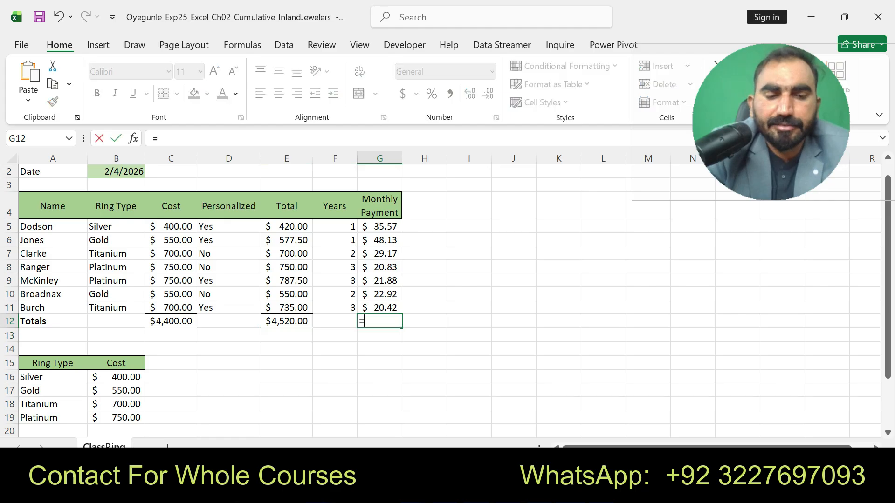
text(SUM()
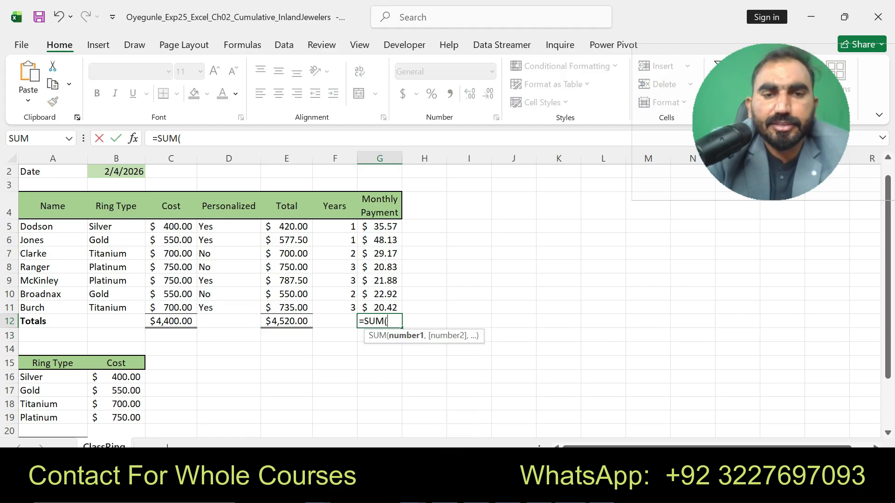
drag(379, 226, 379, 308)
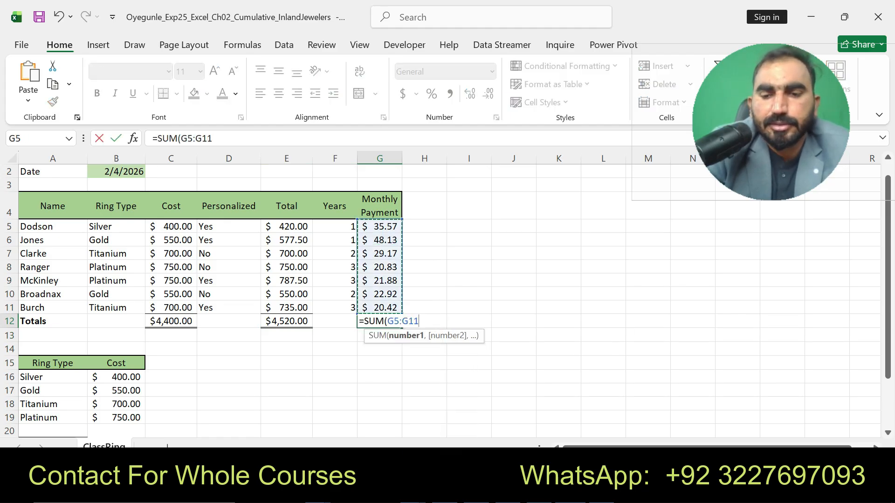
text())
key(Return)
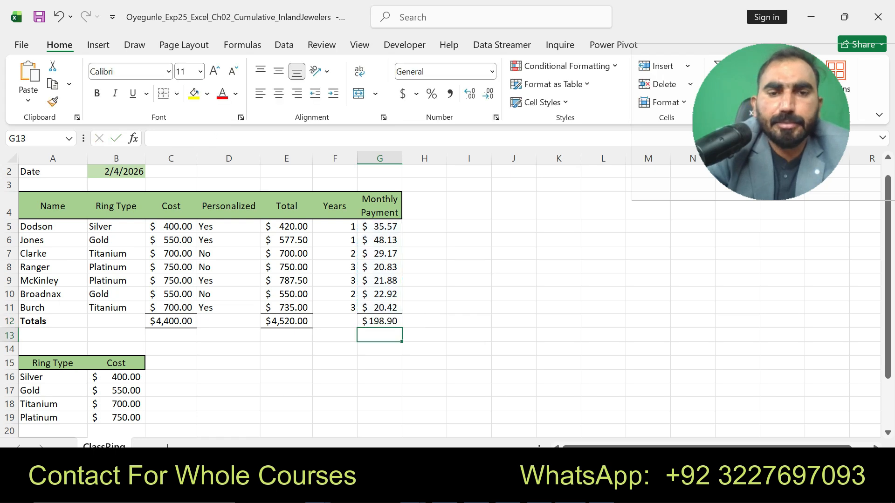
Switch to the Word instructions, undo the step 13 highlight, and select the step 14 margin instruction.
key(alt+Tab)
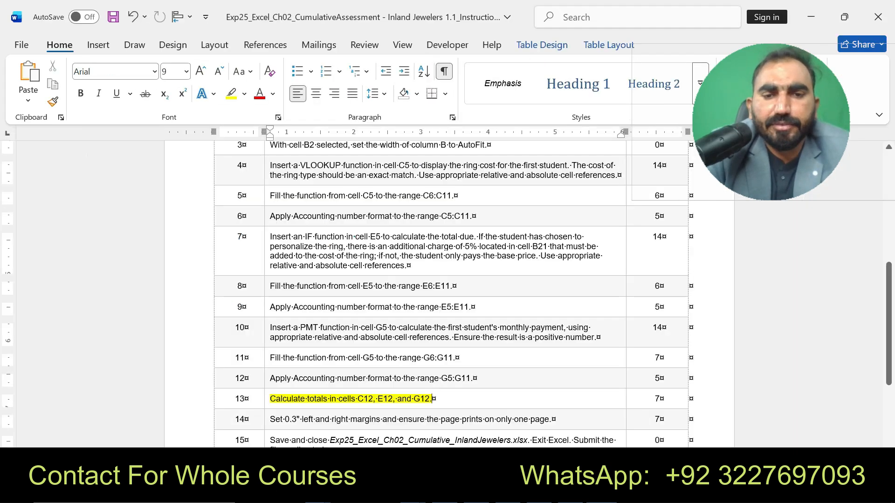
drag(270, 419, 552, 420)
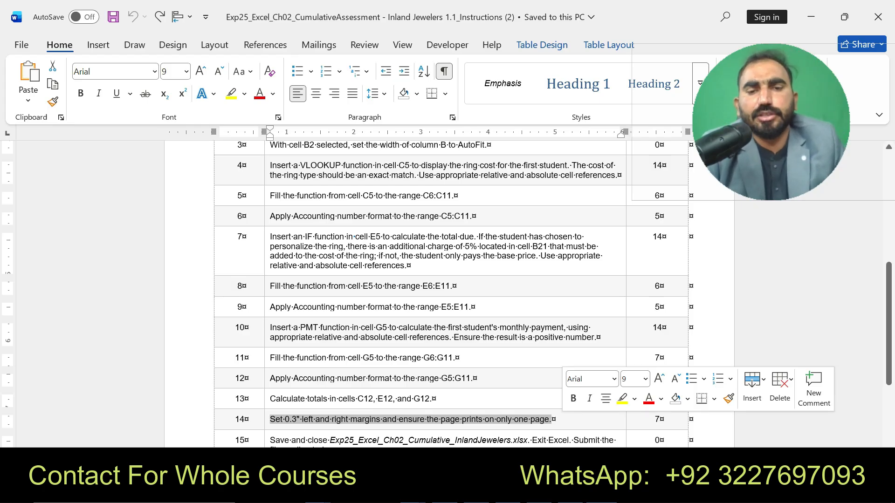
Switch to the Excel workbook and set custom left and right page margins of 0.3.
key(alt+Tab)
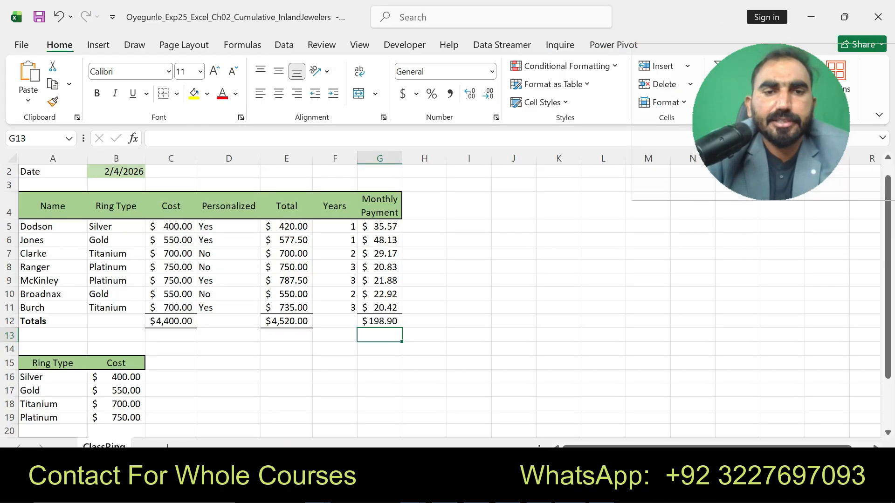
click(183, 45)
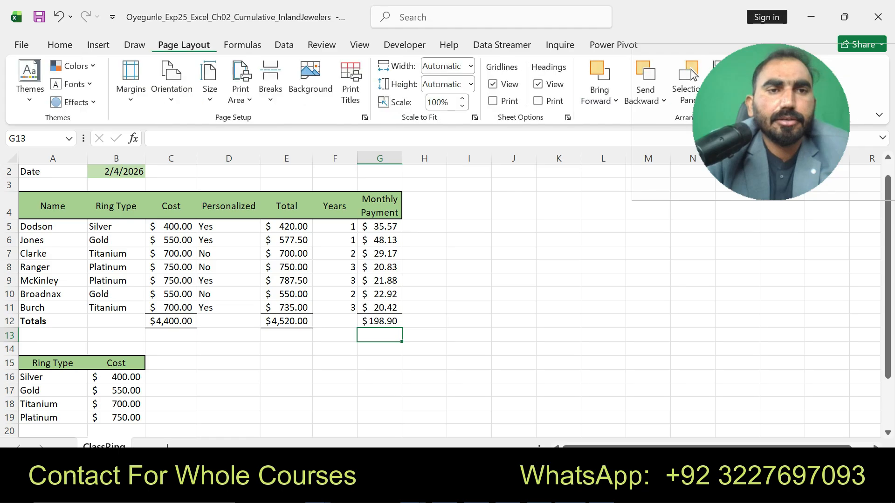
click(130, 82)
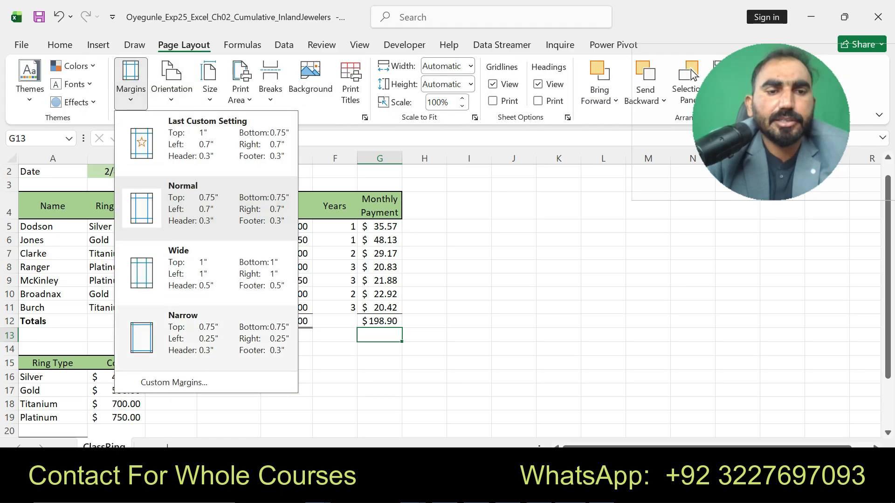
click(174, 383)
click(415, 215)
key(BackSpace)
text(3)
key(Tab)
text(3)
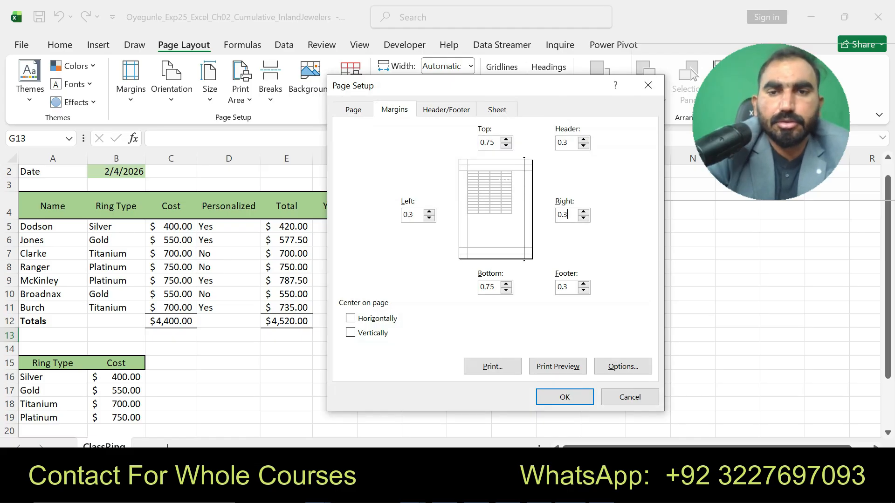
click(353, 110)
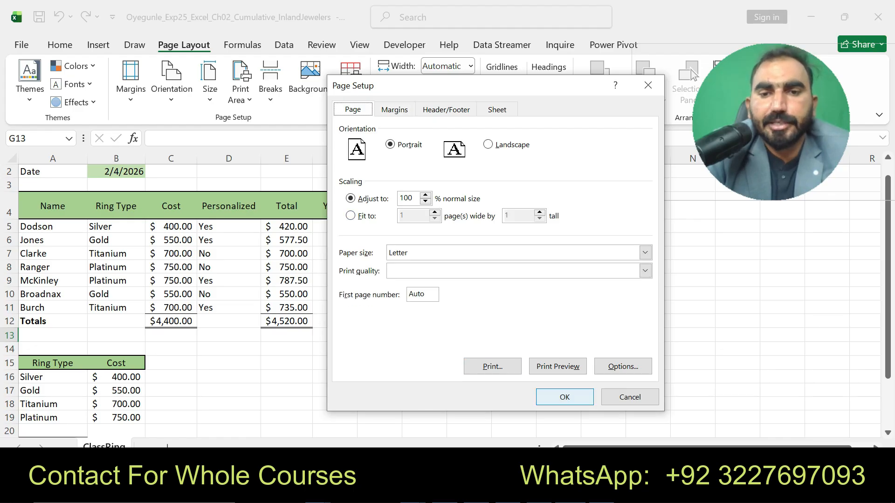
key(Return)
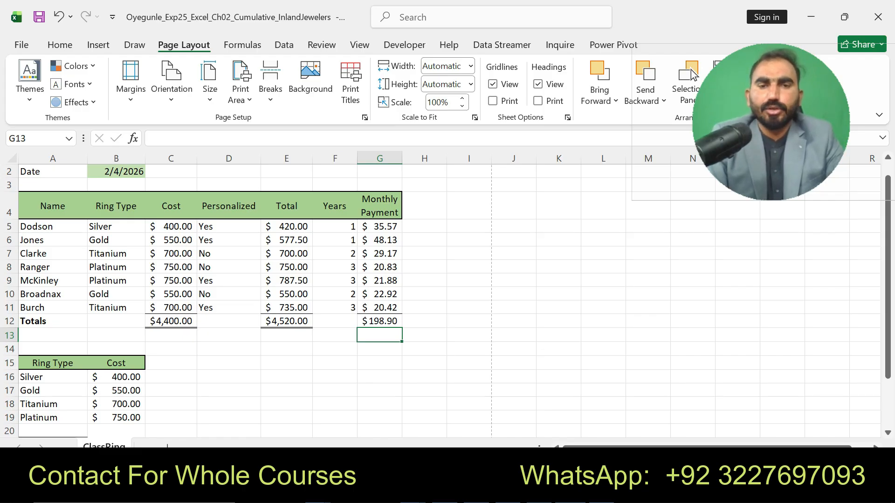
Switch to the Word instructions and highlight the Inland Jewelers document title in yellow.
key(alt+Tab)
drag(248, 228, 656, 228)
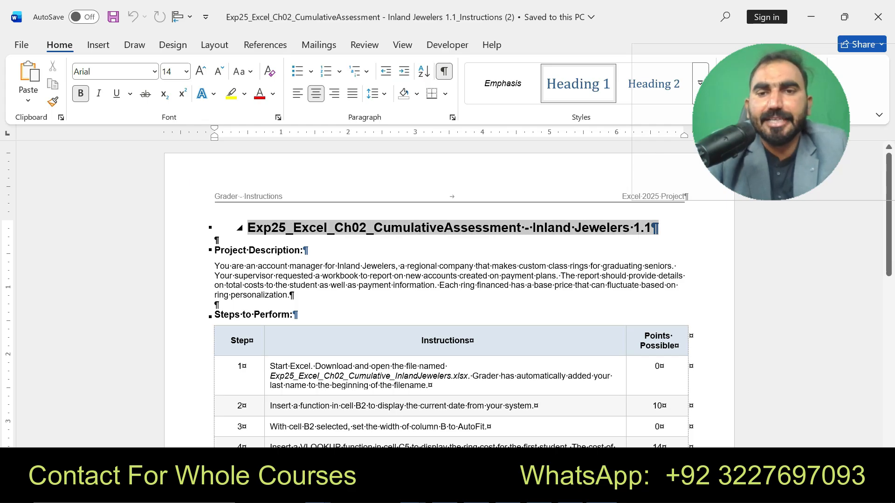
click(718, 206)
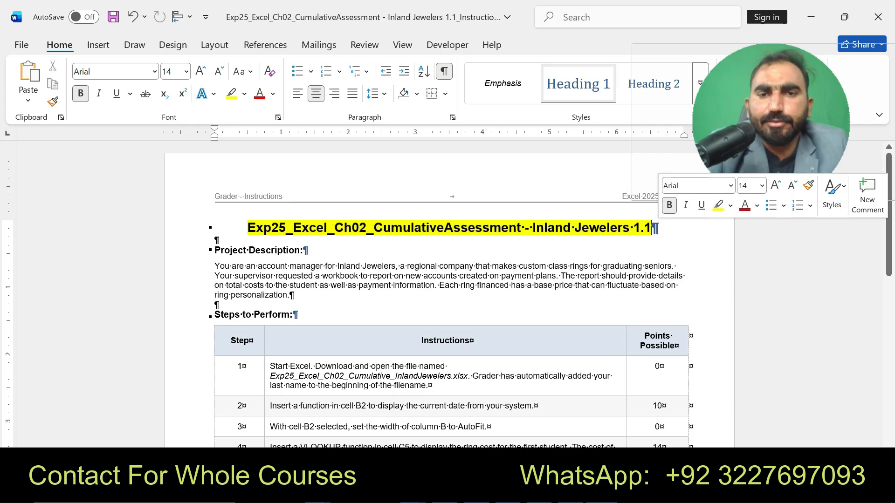
drag(247, 228, 657, 229)
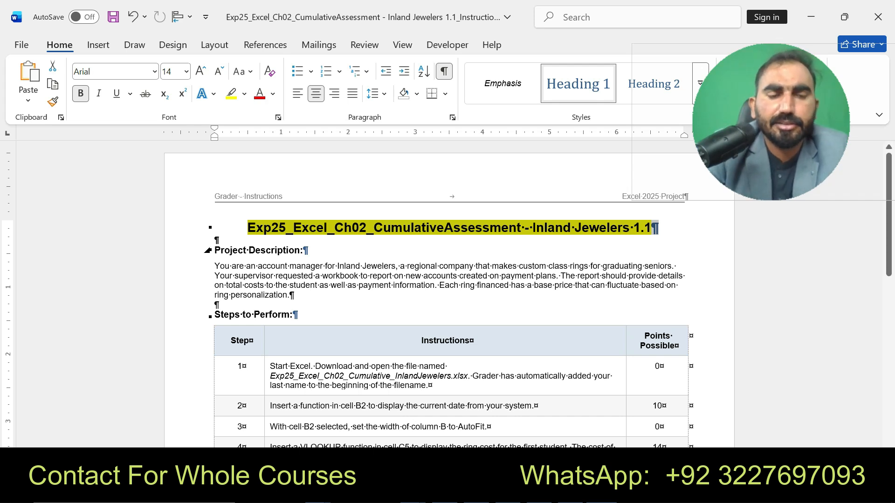
text(Z)
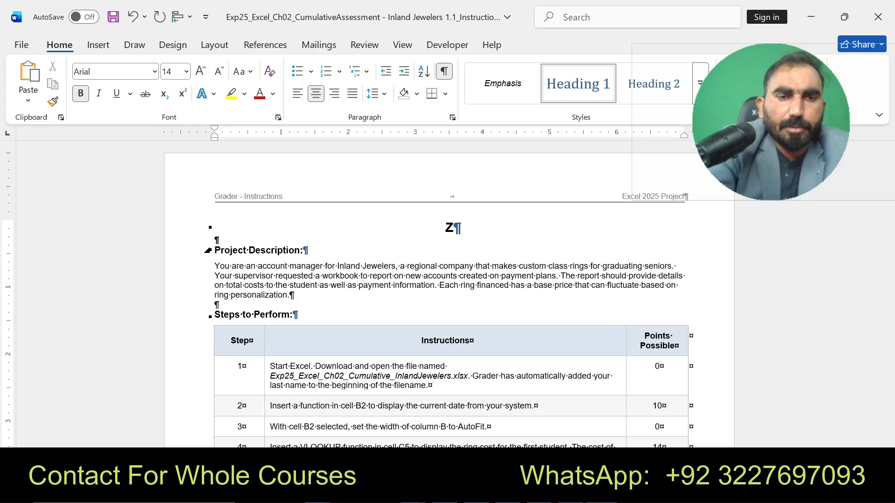
key(ctrl+z)
Highlight the Project Description heading and paragraph in yellow, and undo both this and the title highlight.
drag(214, 250, 295, 295)
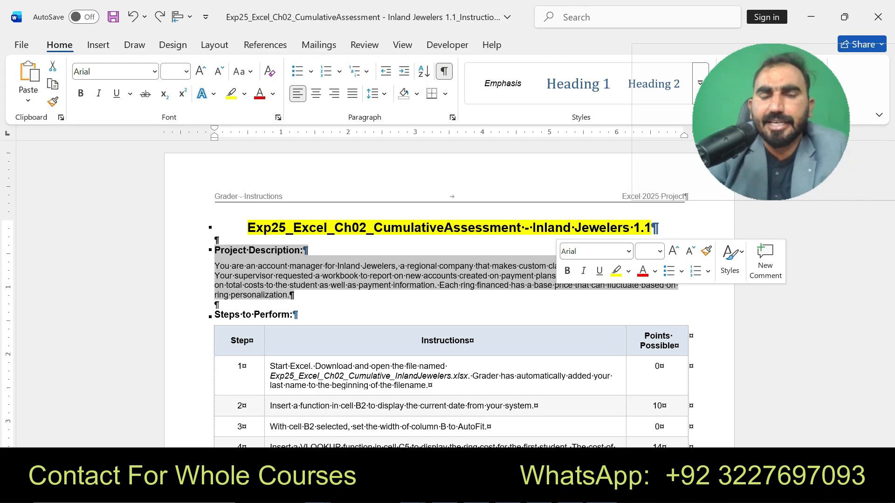
click(617, 271)
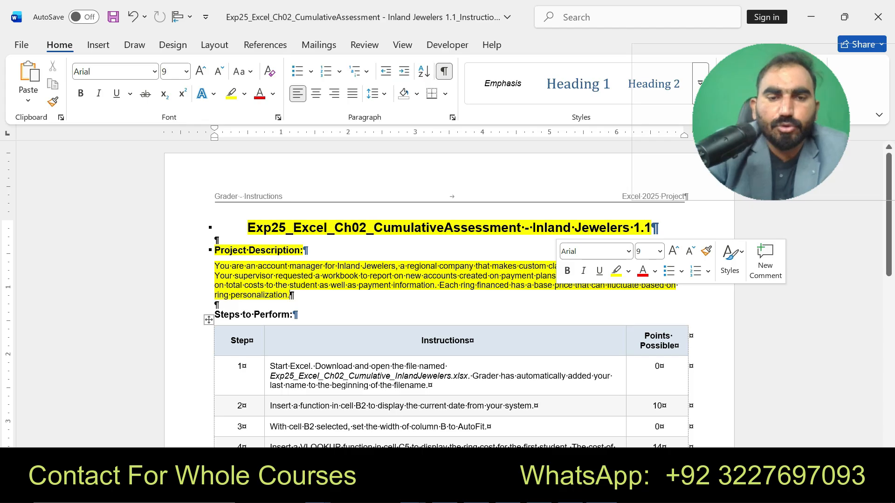
key(ctrl+z)
key(ctrl+z)
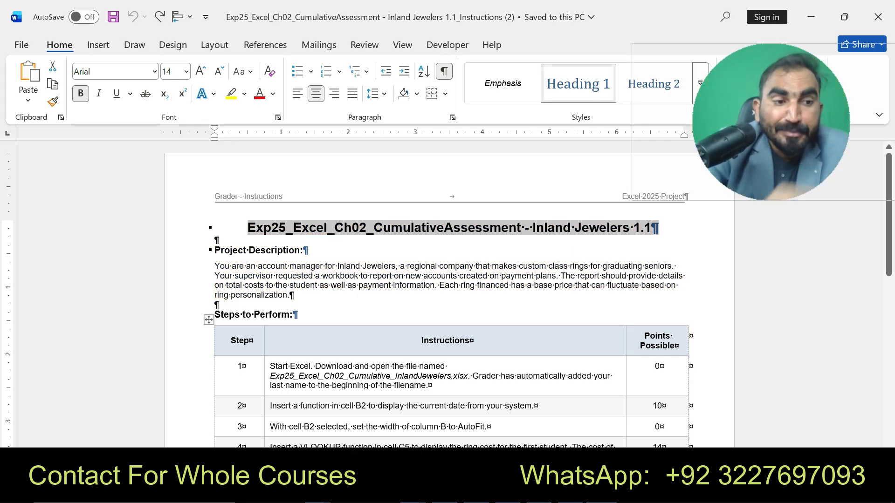
Highlight the step 1 instruction about downloading and opening the file in yellow and reselect its text.
drag(270, 366, 426, 386)
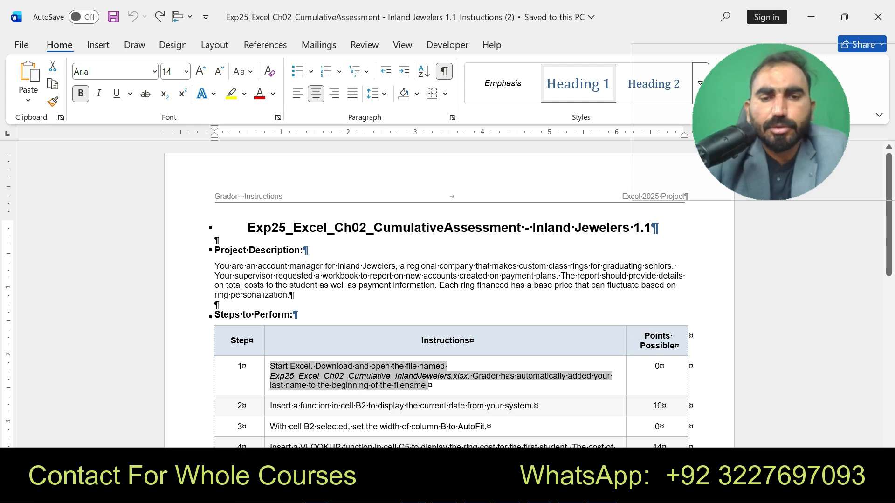
click(518, 361)
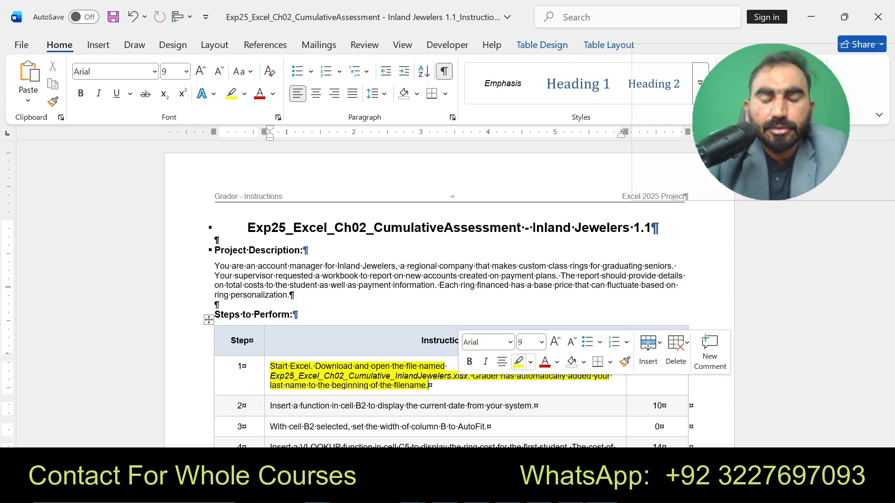
drag(270, 366, 428, 386)
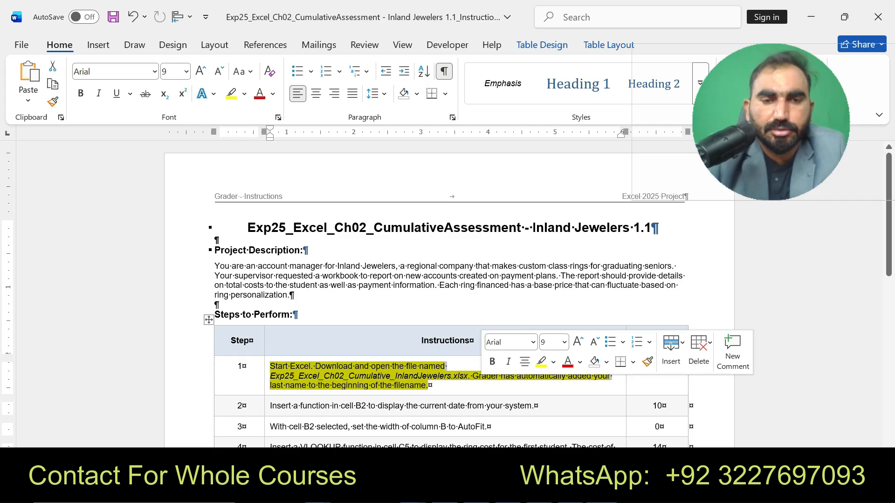
Undo the step 1 highlight and highlight the step 2 current-date instruction in yellow.
key(ctrl+z)
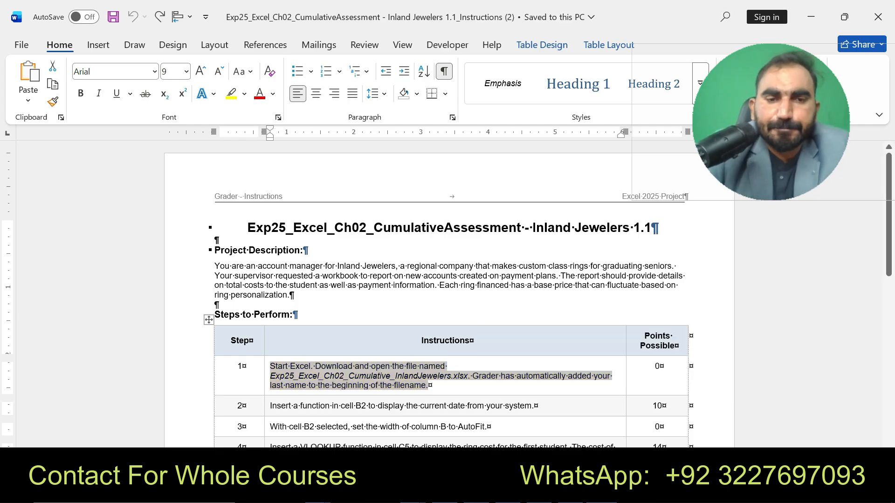
drag(270, 407, 559, 406)
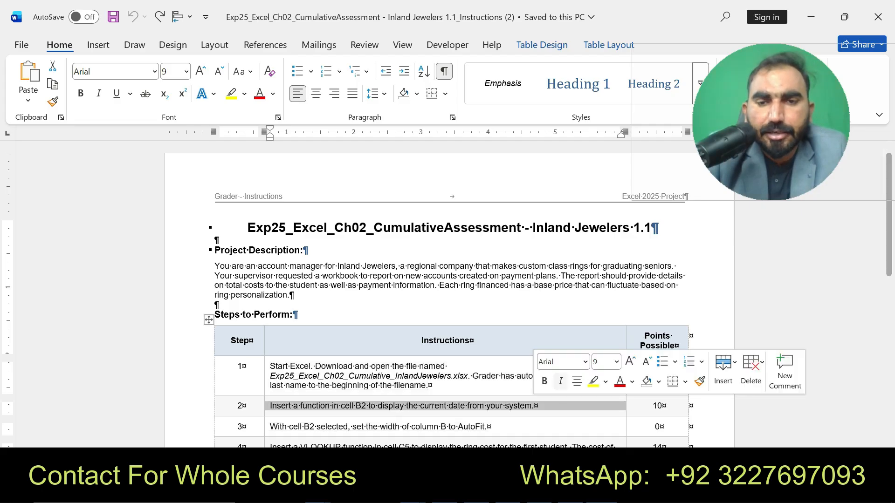
click(594, 381)
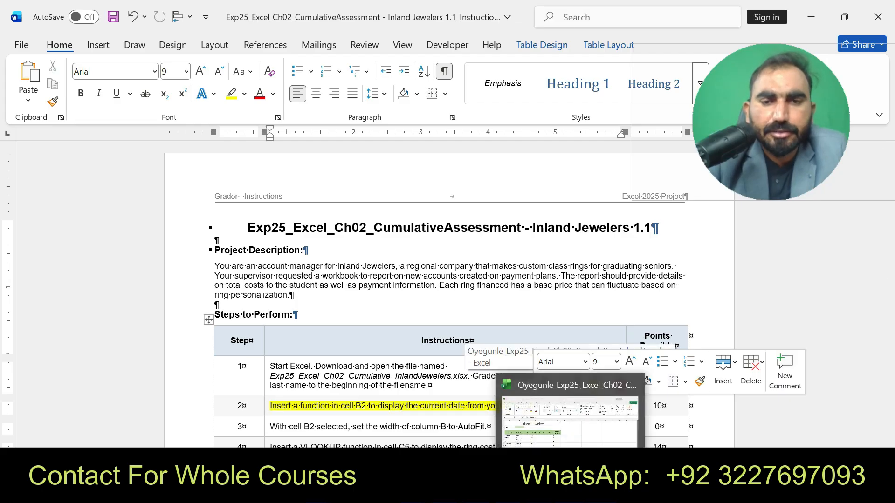
Switch to the Excel workbook, enter =TODAY() in cell B2, and reselect that cell.
click(572, 487)
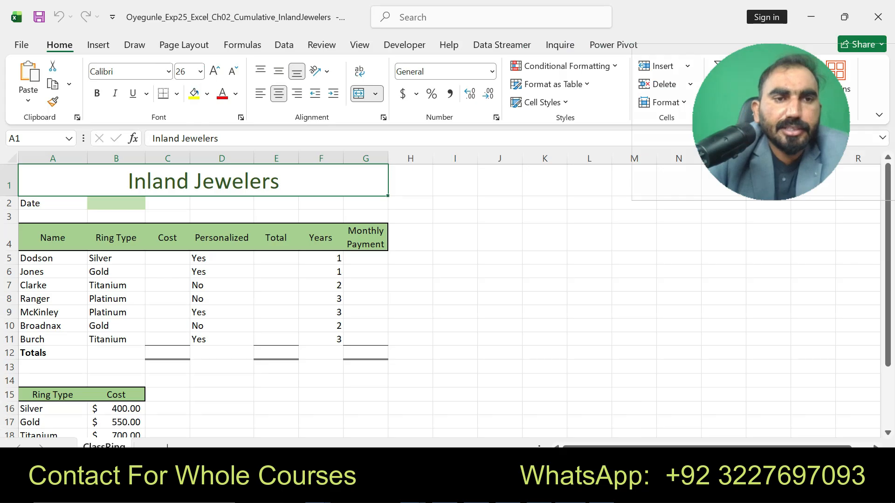
click(116, 204)
text(=T)
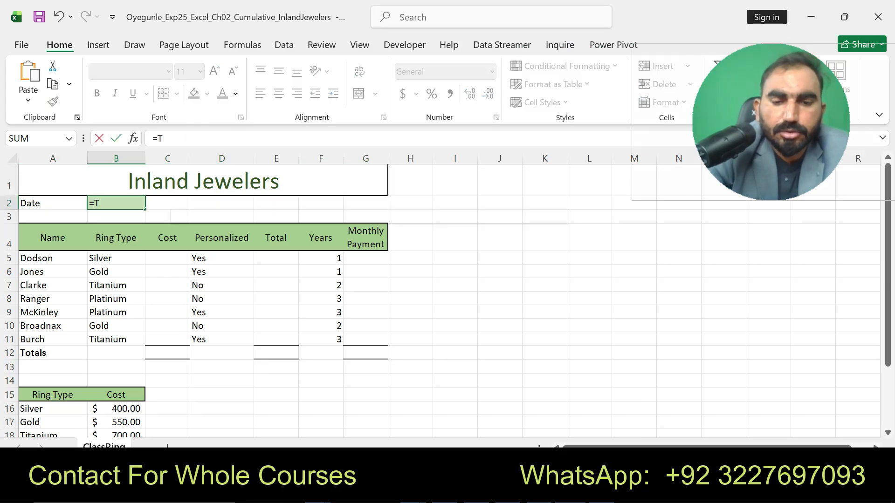
text(OD)
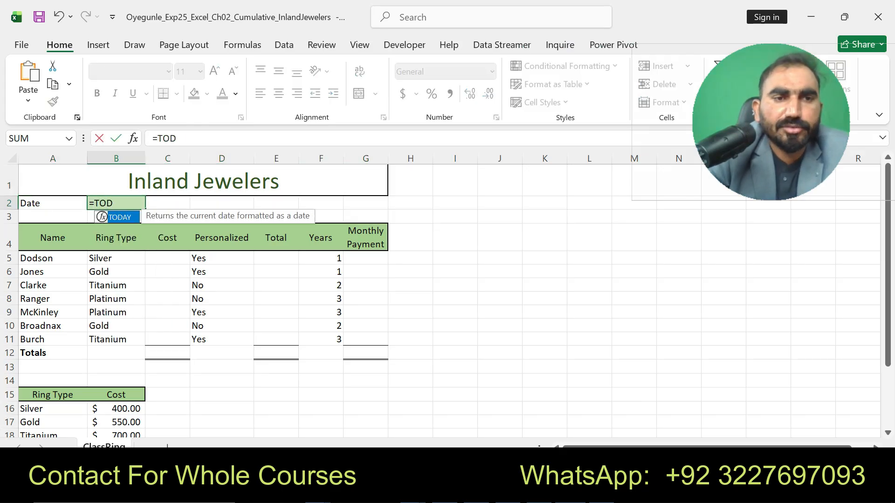
key(Tab)
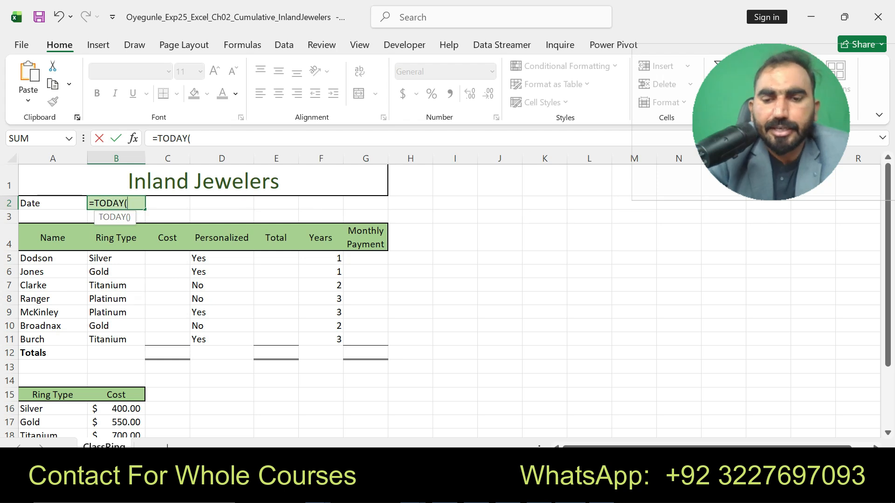
text())
key(Return)
key(Up)
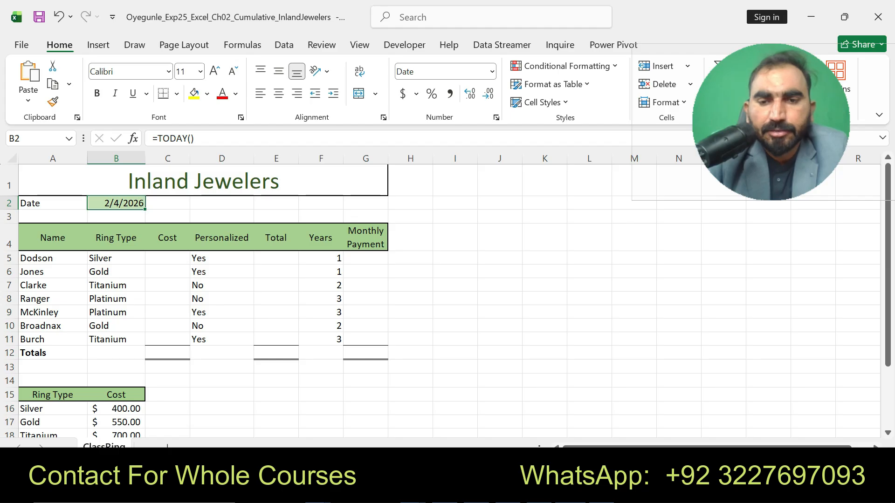
Switch to the Word instructions, undo the step 2 highlight, and highlight the step 3 AutoFit instruction in yellow.
key(alt+Tab)
key(ctrl+z)
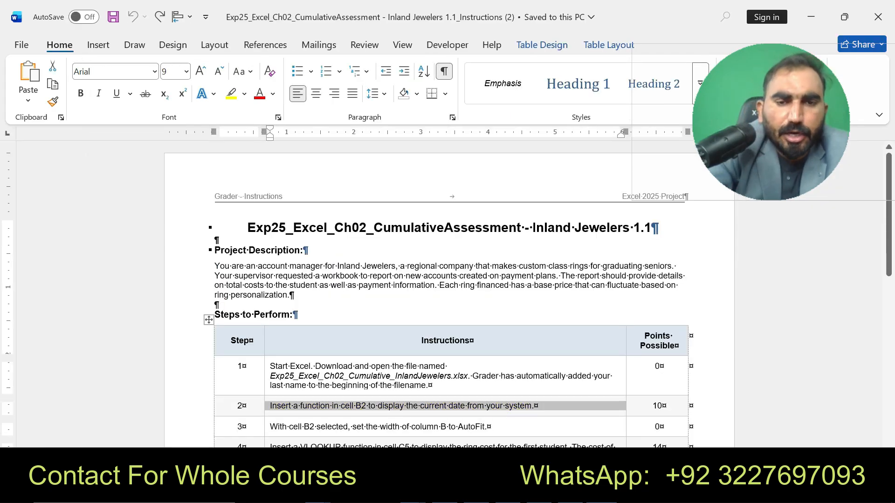
drag(271, 427, 487, 427)
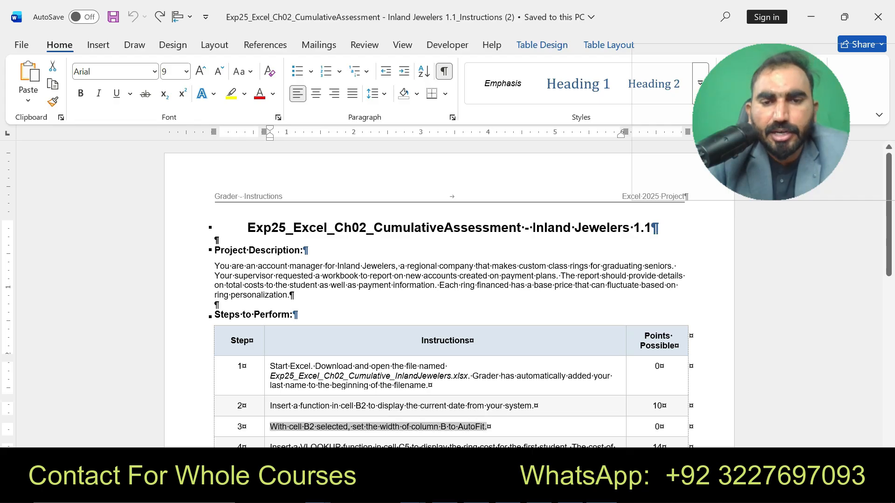
click(554, 401)
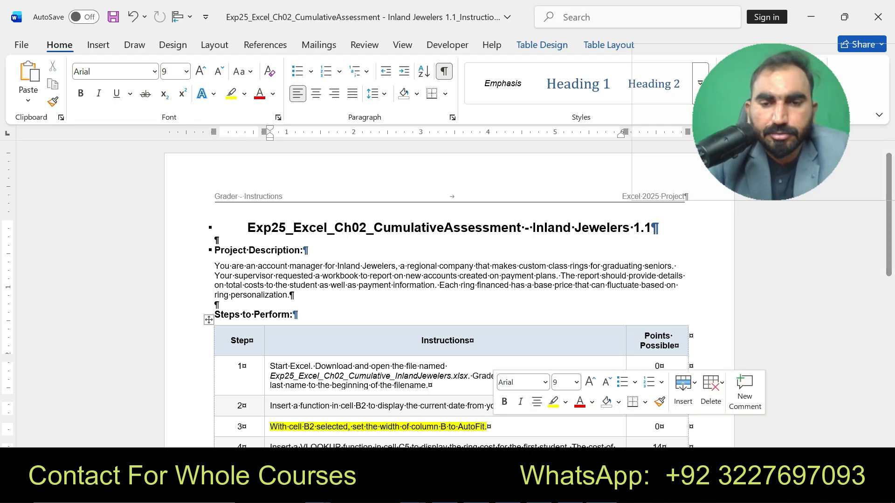
Check column B in the Excel workbook, and return to the Word instructions to undo the step 3 highlight.
key(alt+Tab)
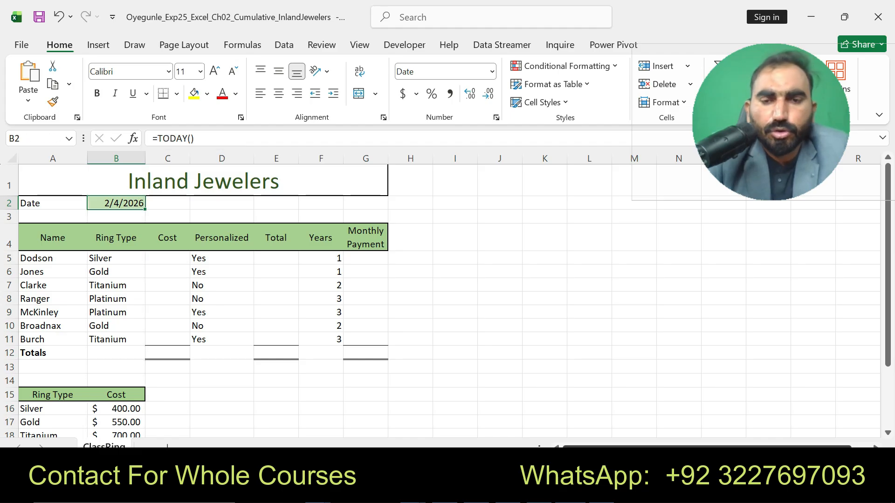
key(alt+Tab)
key(ctrl+z)
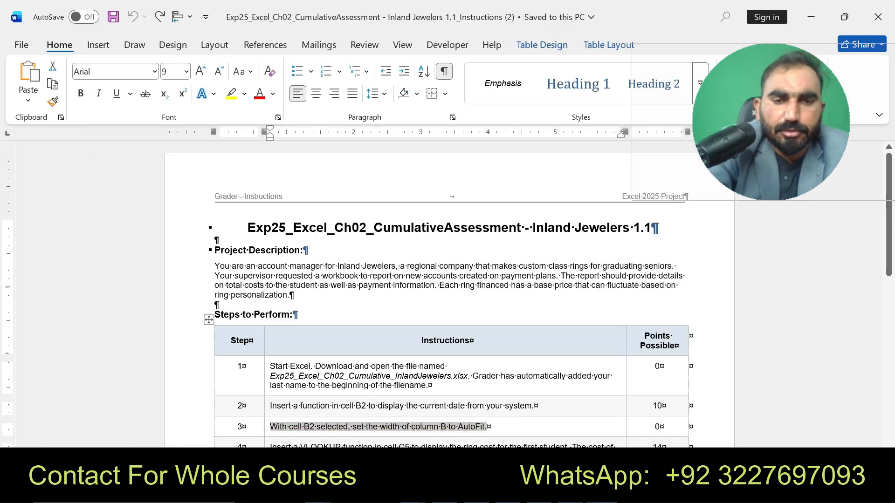
Highlight the step 4 VLOOKUP instruction in yellow.
scroll(446, 295, down, 3)
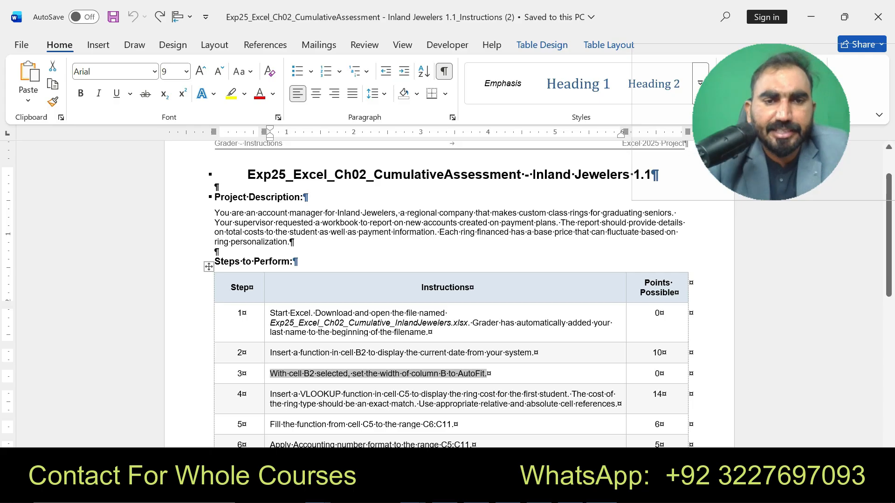
drag(271, 395, 615, 404)
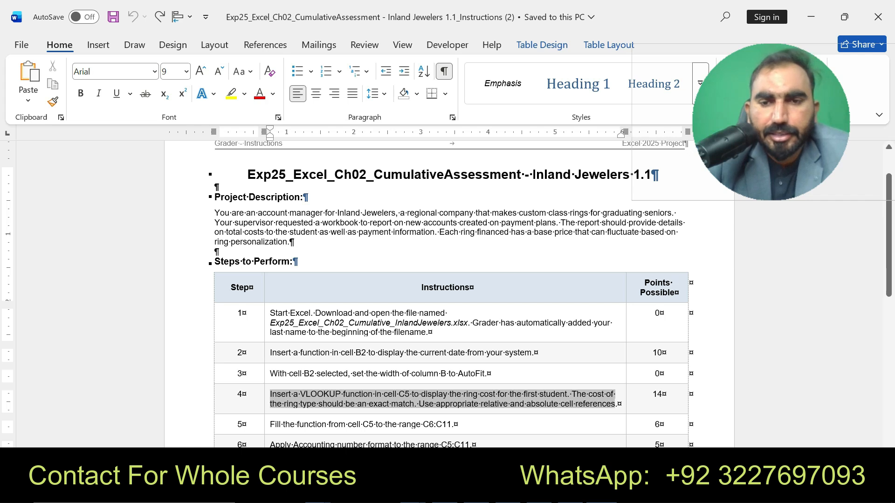
click(662, 385)
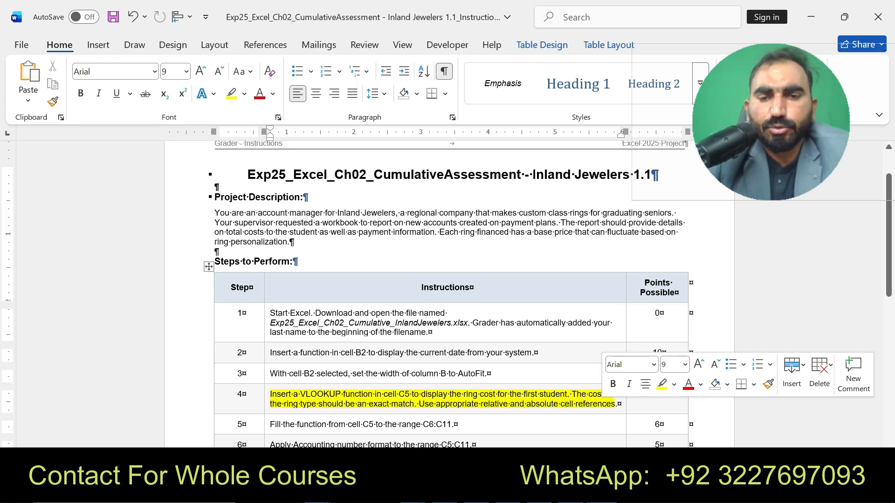
Switch to the Excel workbook and begin a VLOOKUP formula in cell C5 with lookup value B5 and table array A16:B19.
key(alt+Tab)
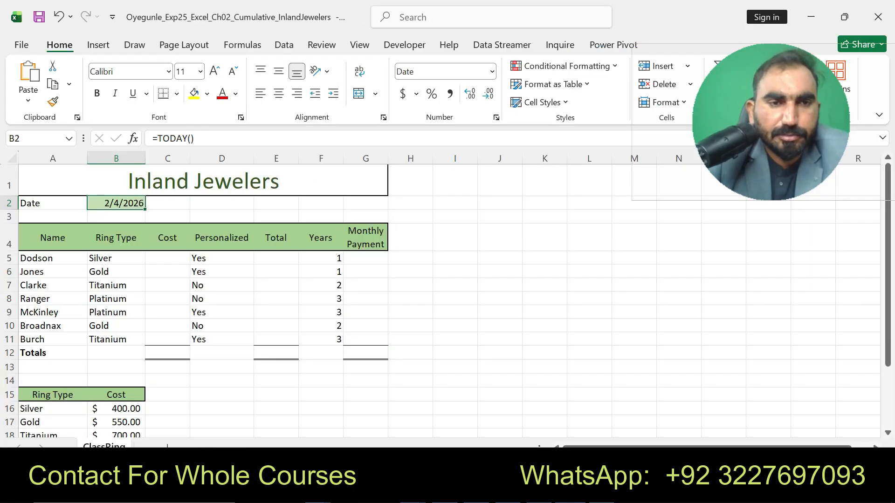
click(167, 259)
text(=)
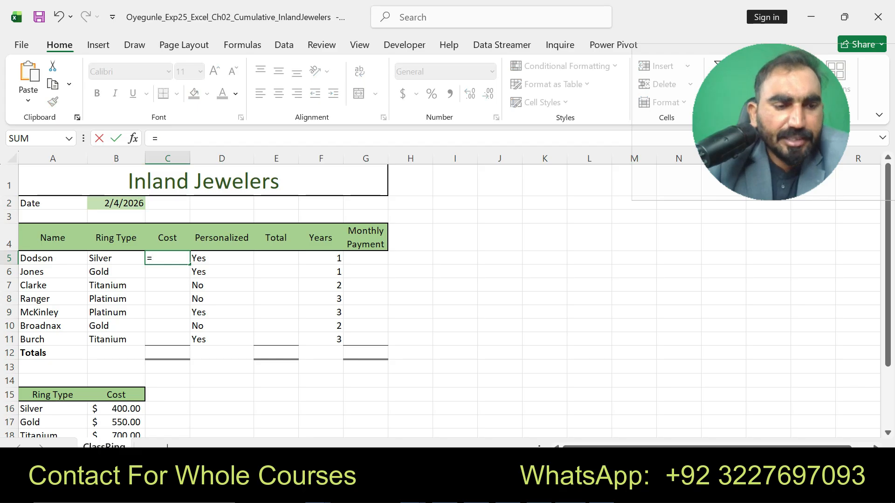
text(VLO)
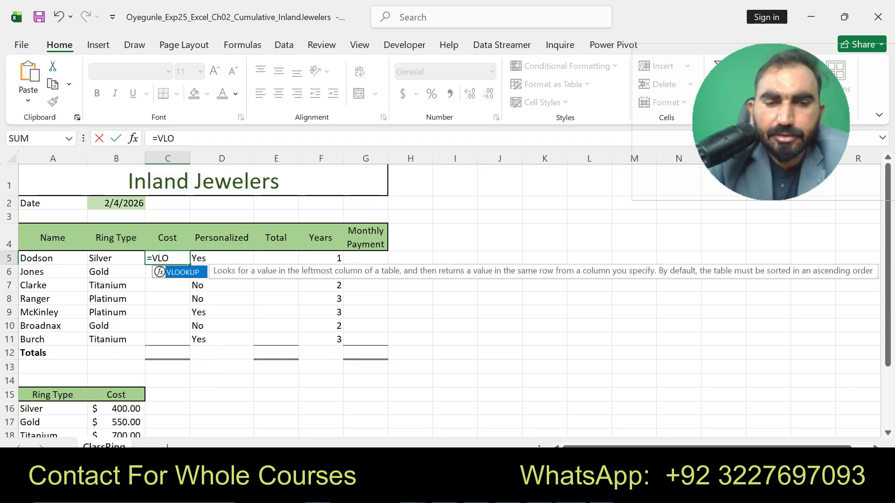
key(Tab)
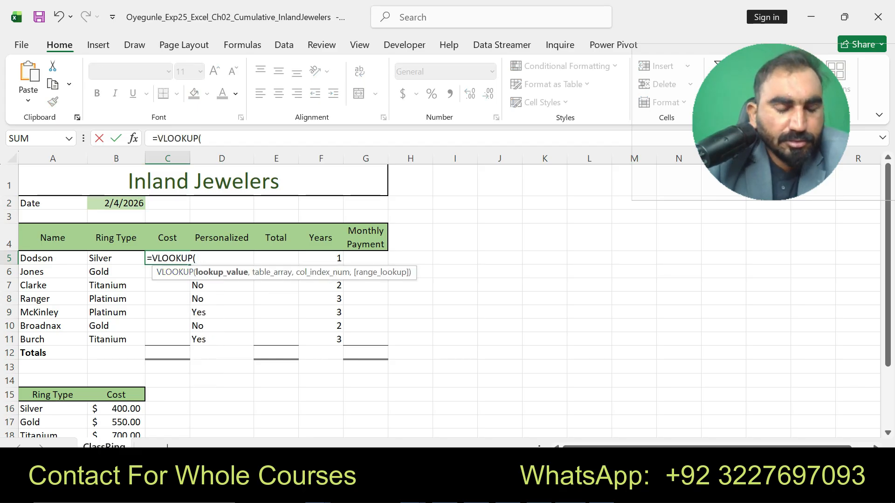
text(B5)
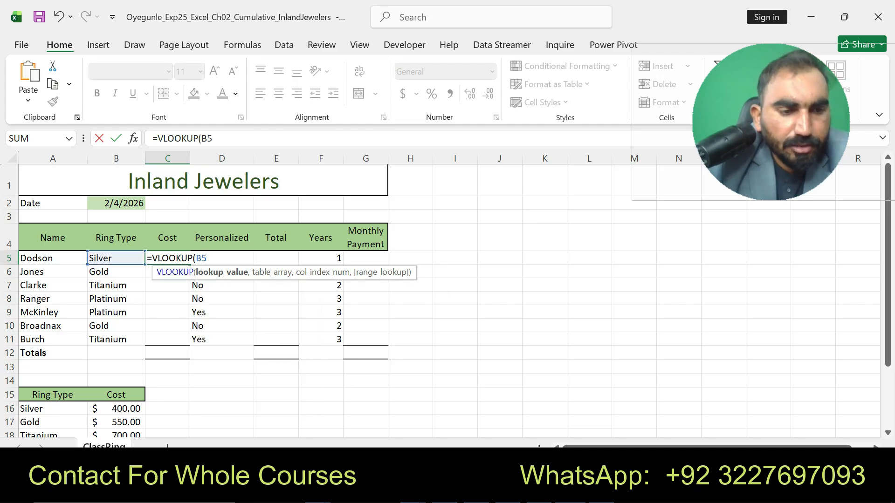
text(,)
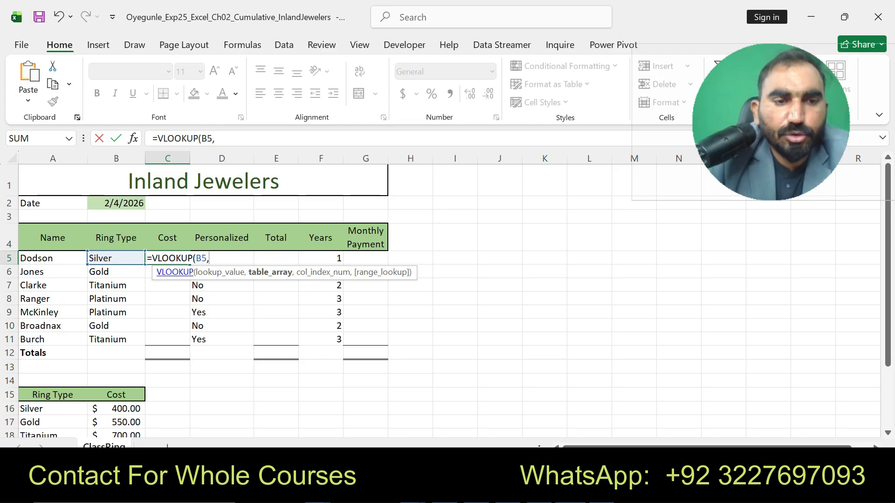
drag(47, 409, 135, 422)
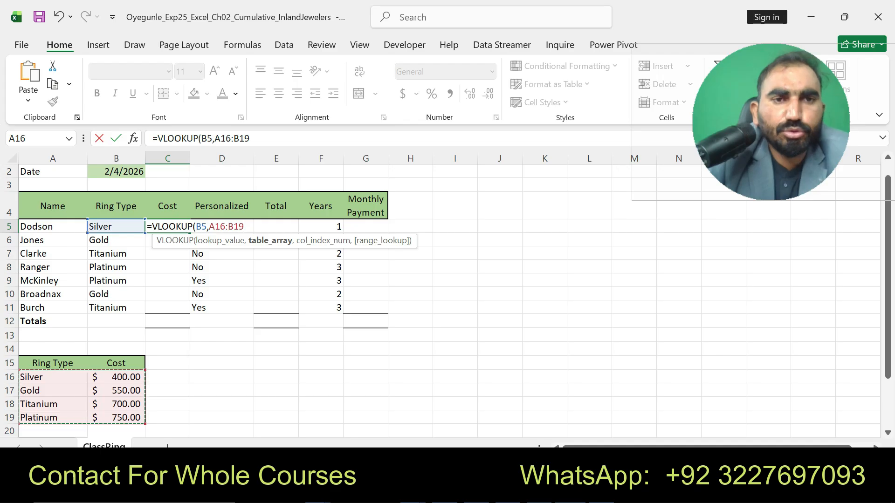
Make the table array absolute as $A$16:$B$19, complete the VLOOKUP with column index 2 and FALSE, and reselect C5.
drag(251, 138, 215, 139)
key(F4)
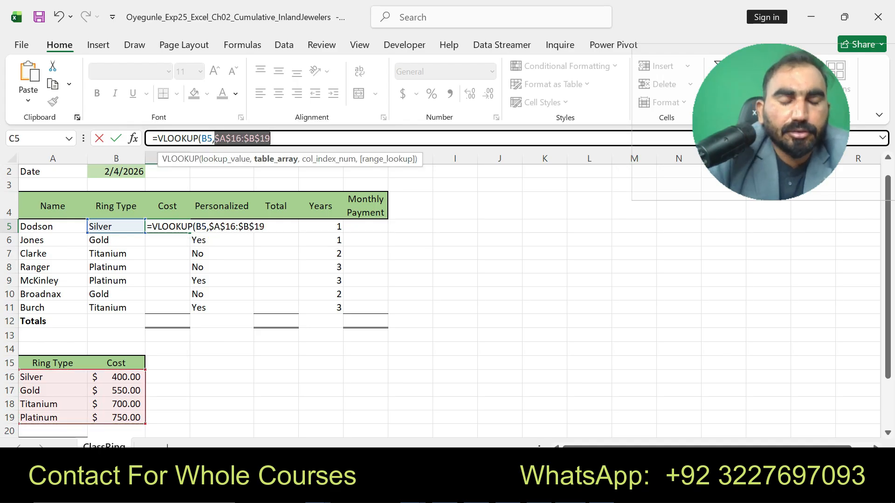
click(270, 138)
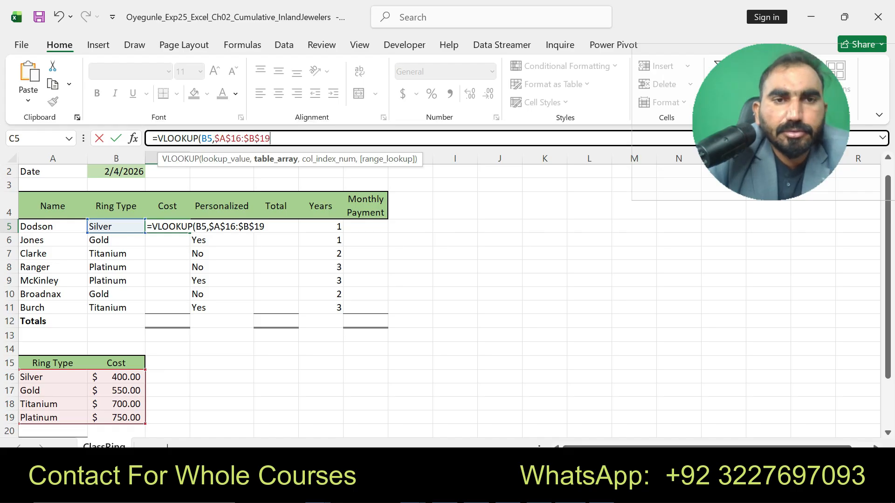
text(,2)
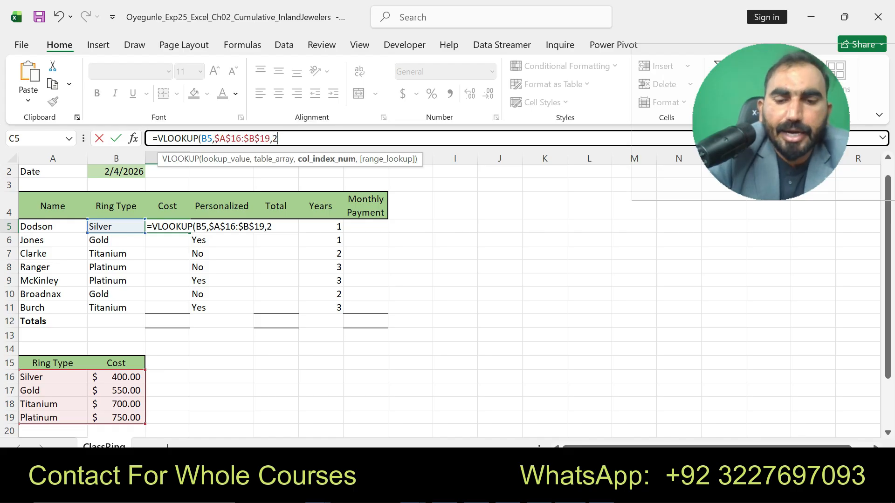
text(,)
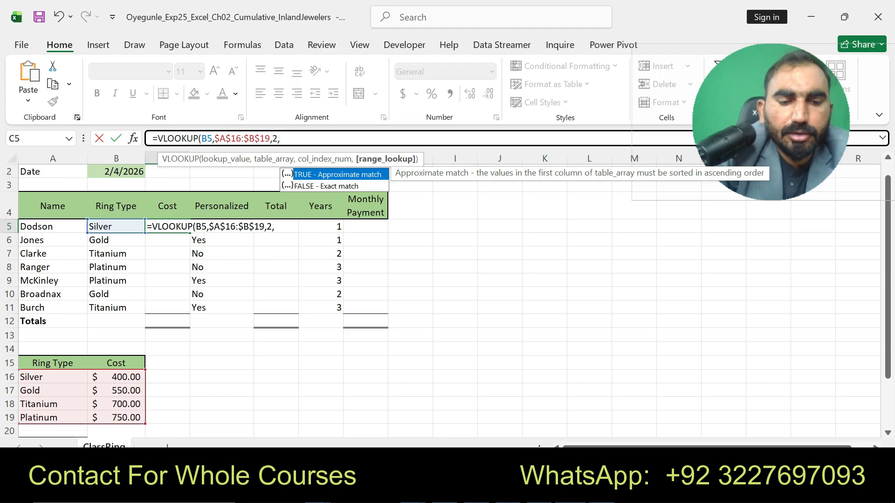
text(FALSE)
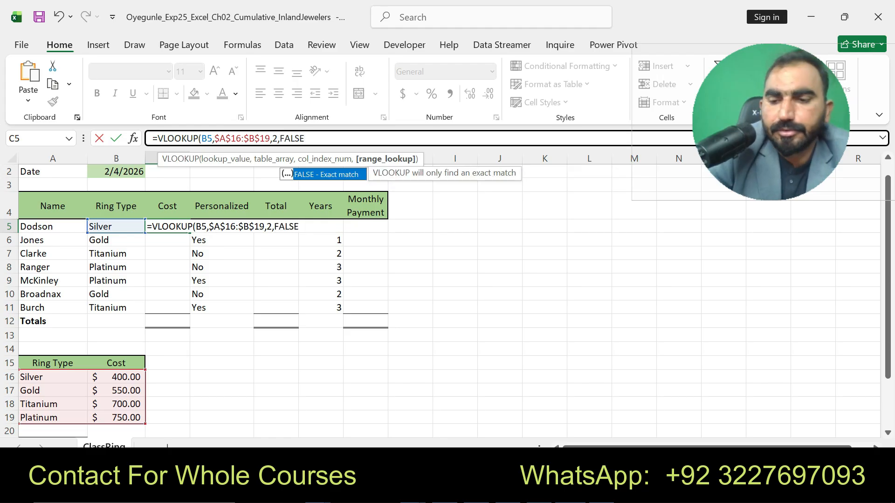
text())
key(Return)
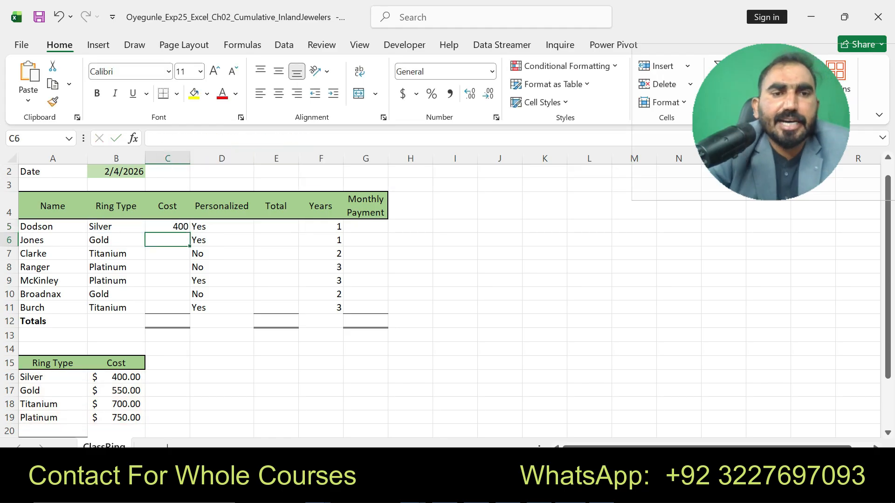
key(Up)
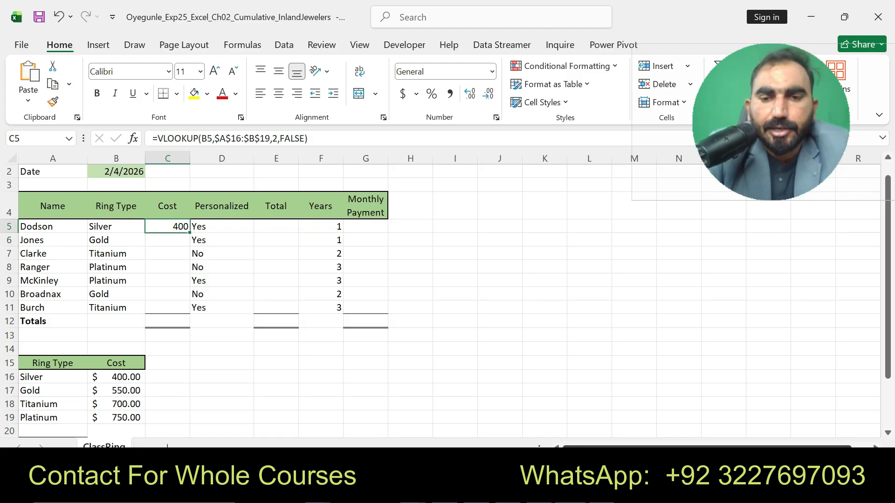
Switch to the Word instructions, undo the step 4 highlight, and highlight the step 5 fill instruction in yellow.
key(alt+Tab)
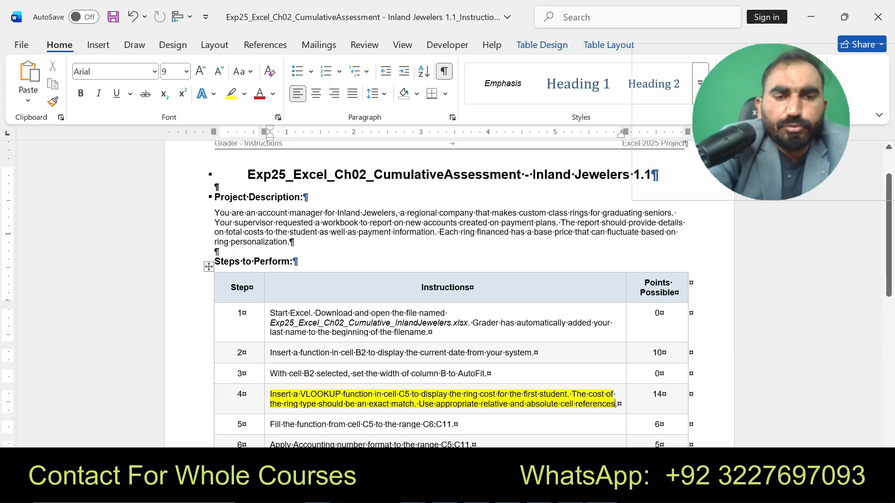
key(ctrl+z)
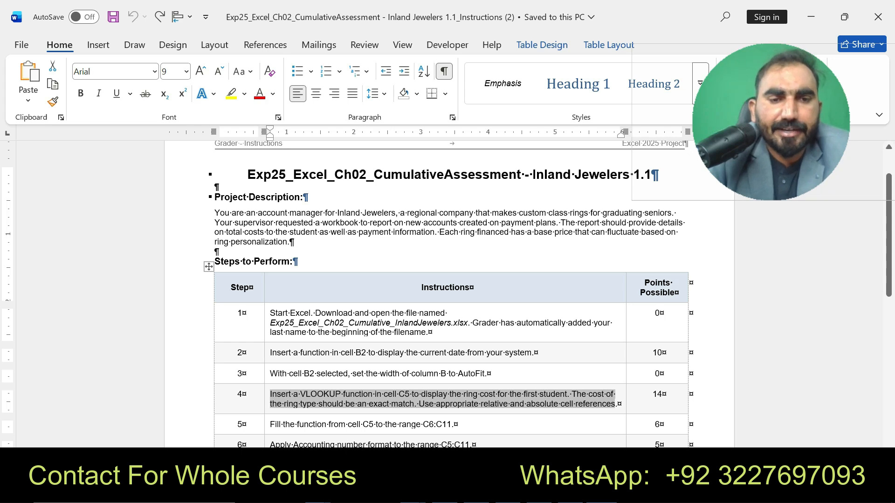
triple_click(326, 425)
click(330, 399)
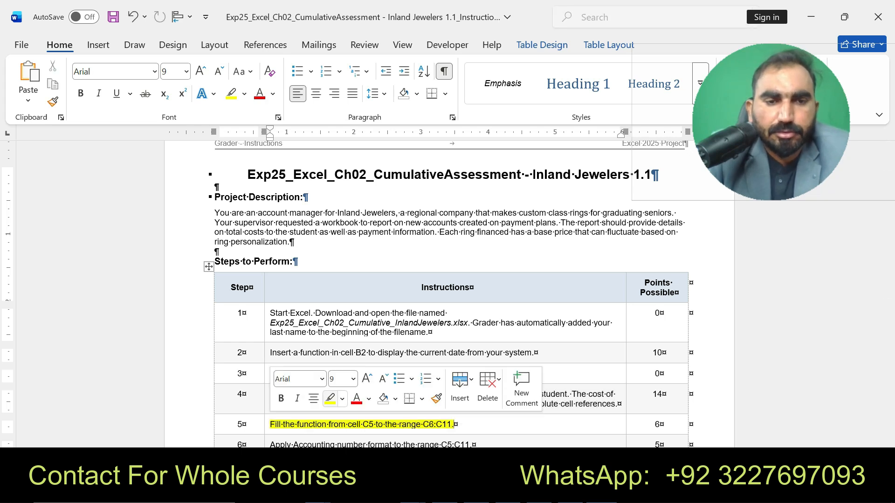
drag(270, 424, 454, 424)
Fill the VLOOKUP formula from C5 down through C11 in the Excel workbook, and undo the step 5 highlight in the Word instructions.
key(alt+Tab)
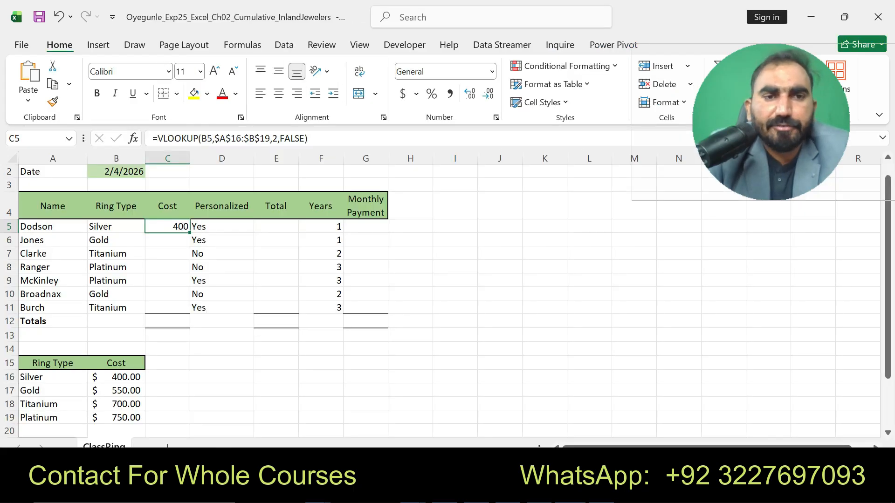
drag(189, 232, 187, 309)
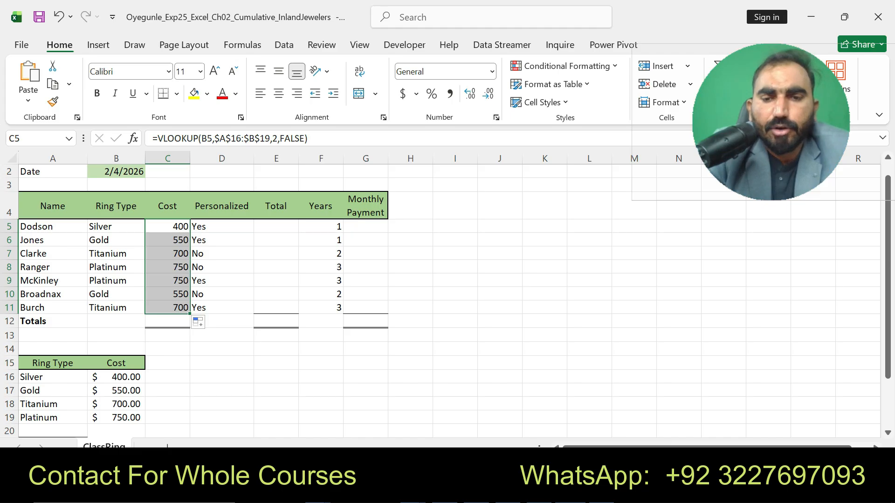
key(alt+Tab)
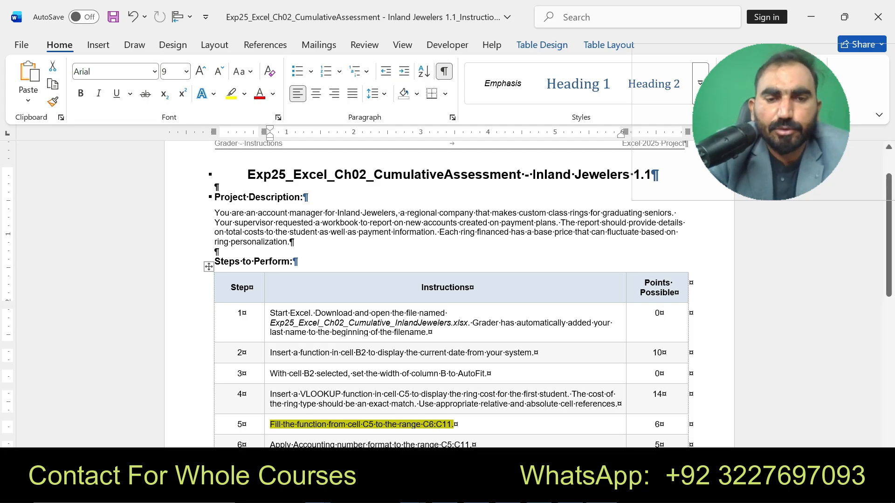
key(ctrl+z)
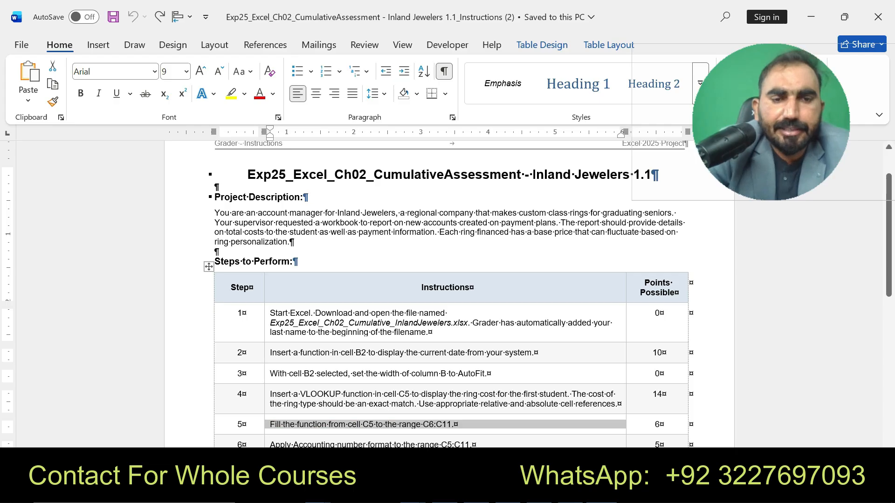
Highlight the step 6 Accounting number format instruction in yellow.
drag(270, 445, 471, 445)
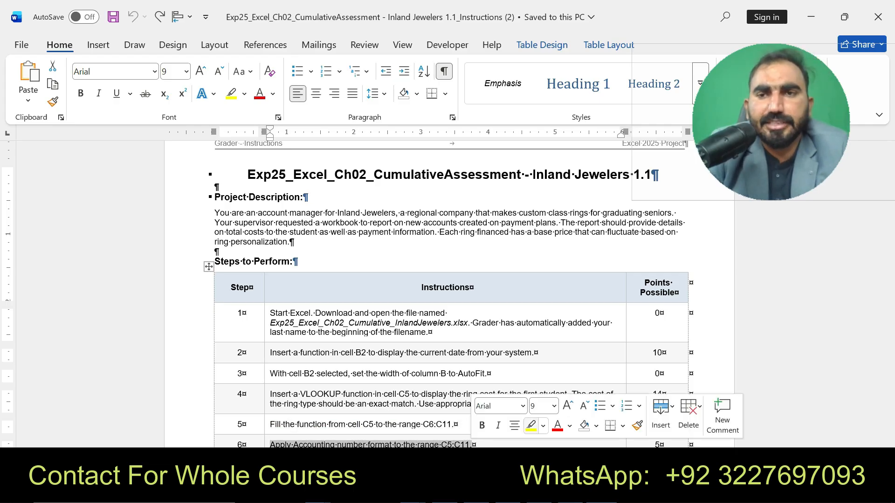
click(531, 426)
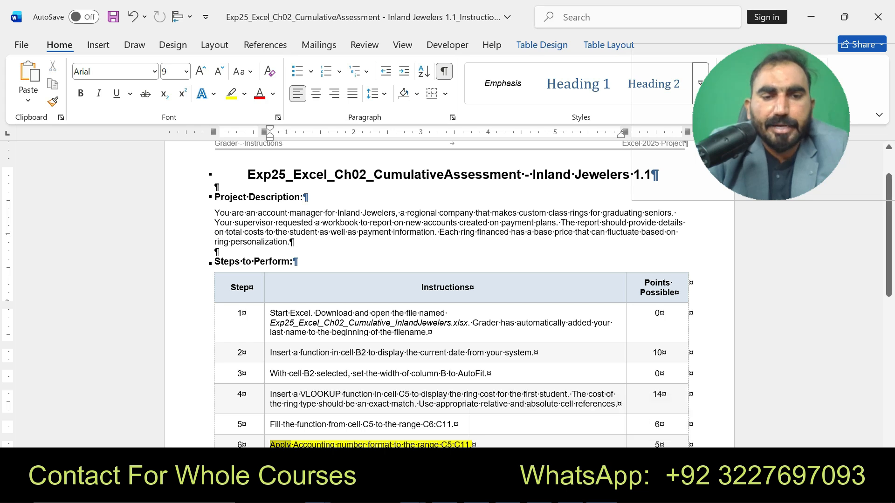
scroll(448, 294, down, 1)
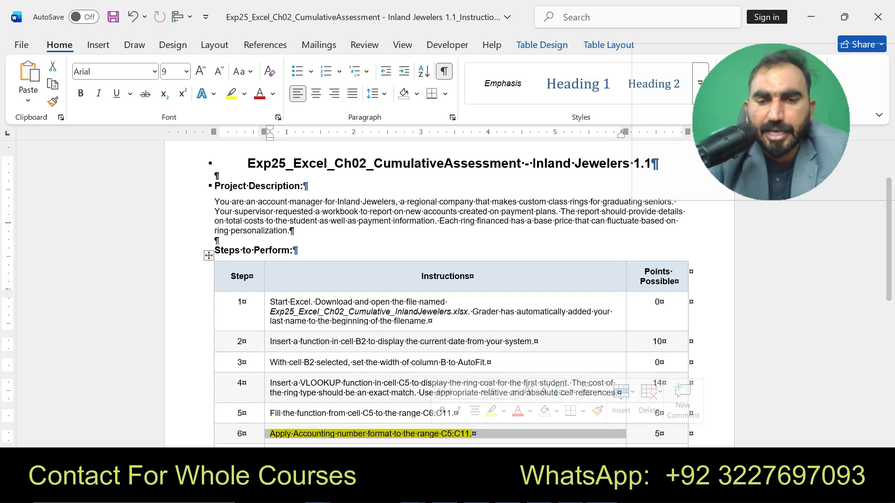
Apply Accounting number format to C5:C11 in the Excel workbook, and undo the step 6 highlight in the Word instructions.
key(alt+Tab)
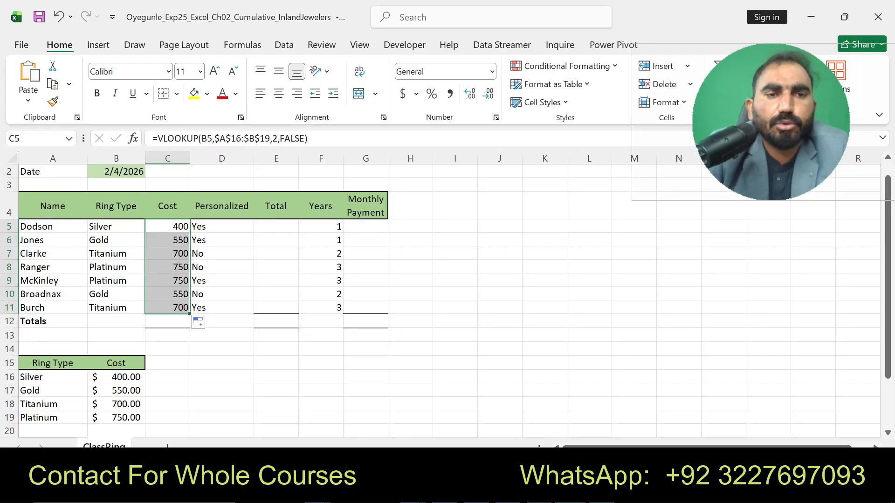
click(403, 94)
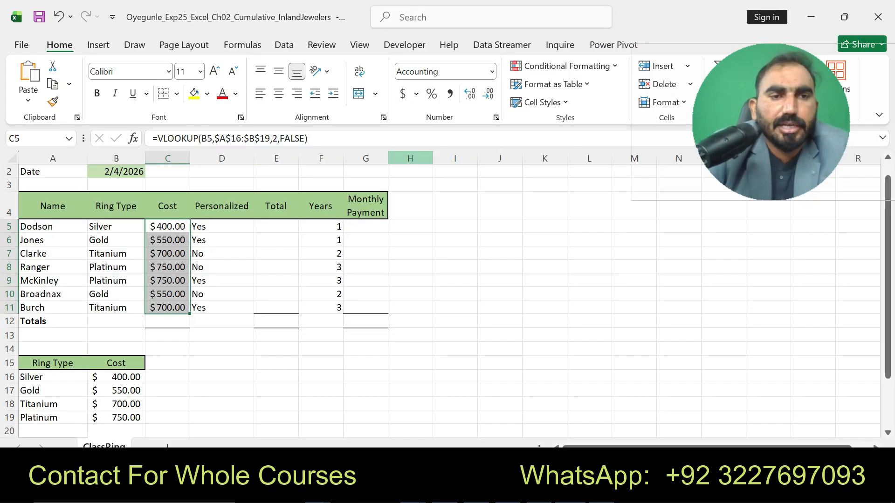
key(alt+Tab)
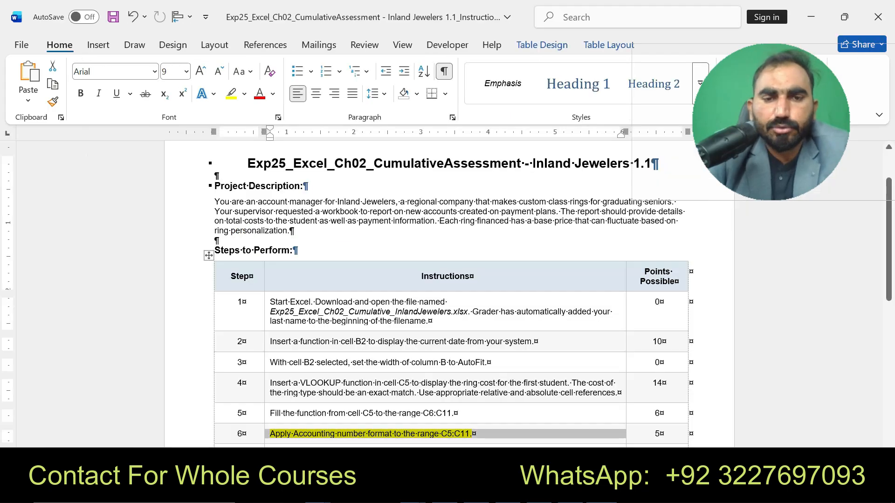
key(ctrl+z)
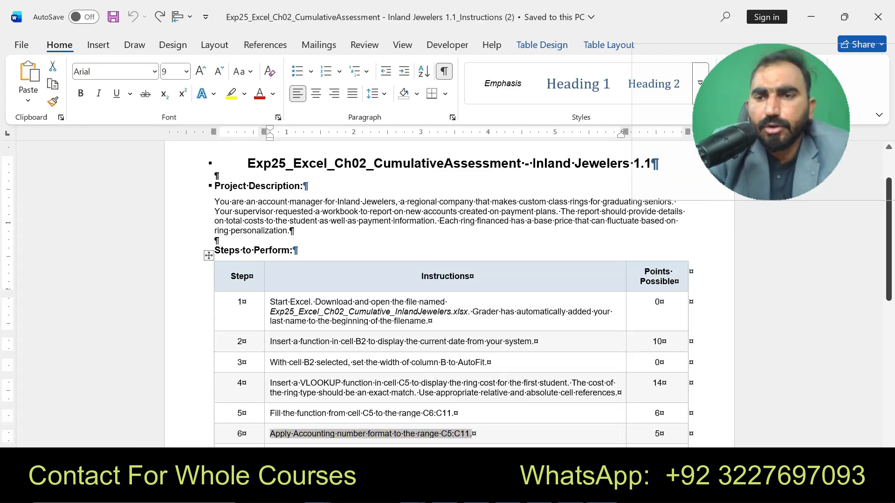
Highlight the step 7 IF function instruction in yellow and switch to the Excel workbook.
scroll(447, 294, down, 2)
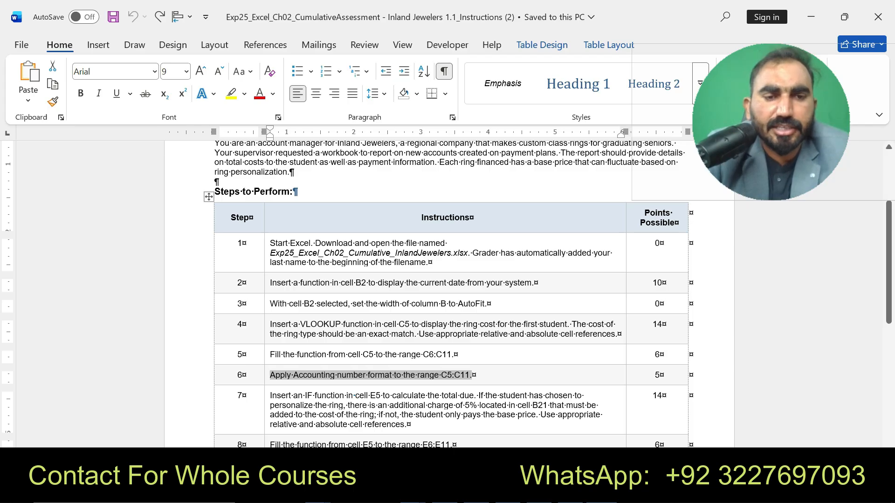
triple_click(415, 406)
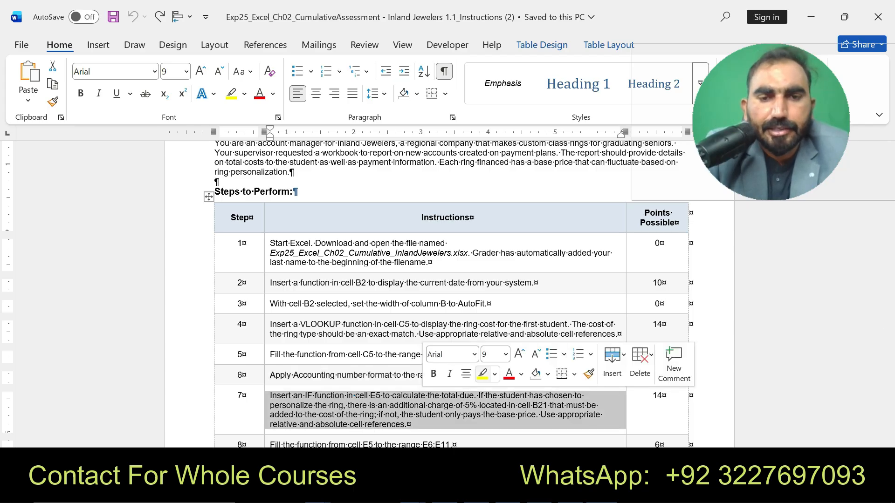
click(483, 374)
drag(270, 396, 407, 424)
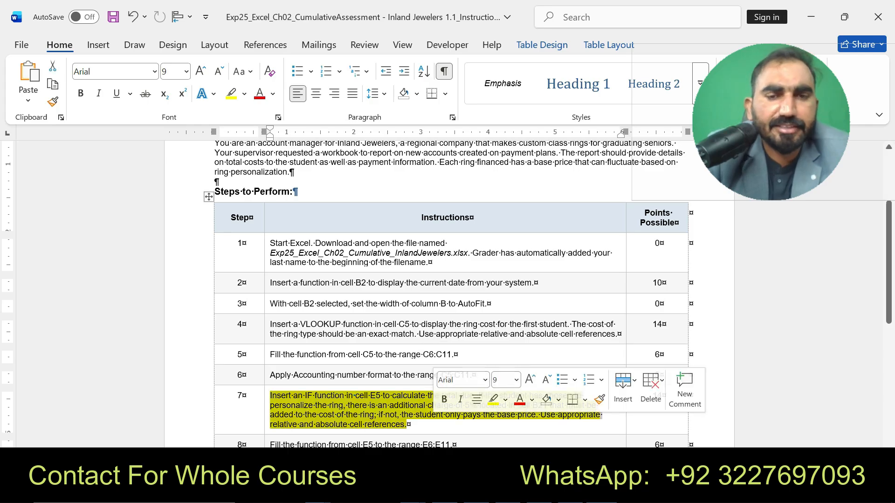
key(alt+Tab)
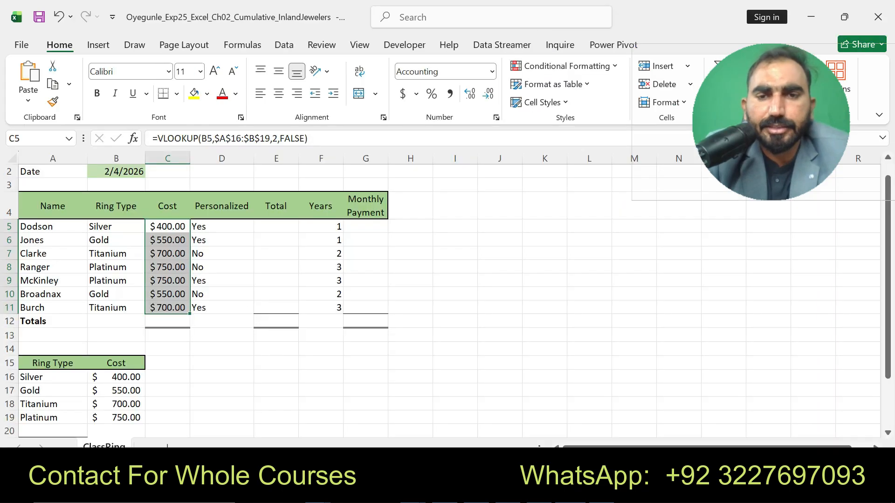
Begin an IF formula in E5 testing D5="YES", with C5+(C5*B21 as the start of the value if true.
click(276, 227)
text(=IF)
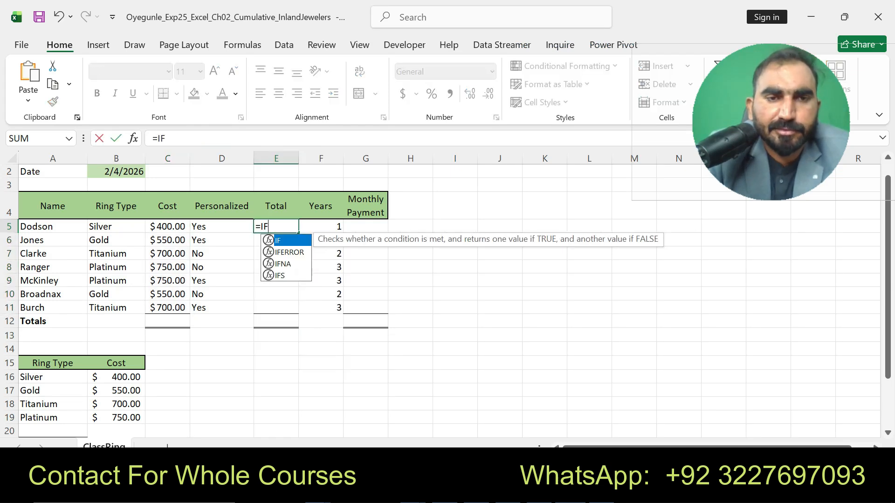
text(()
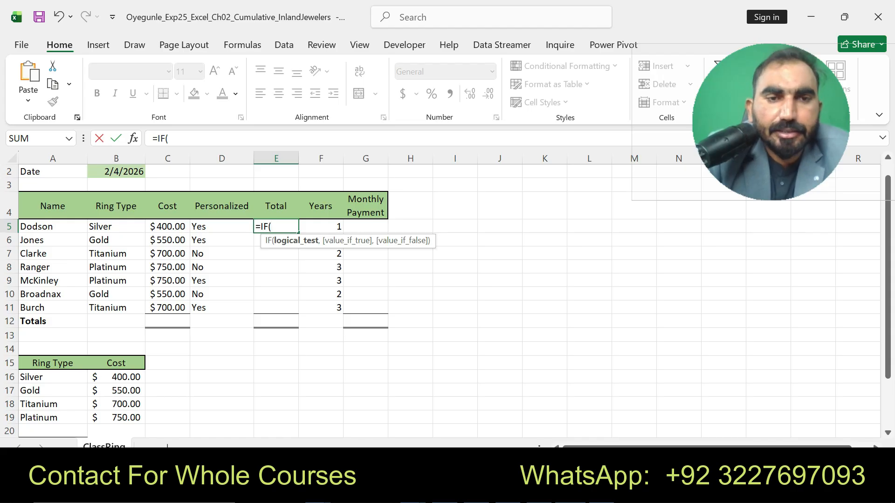
text(D5)
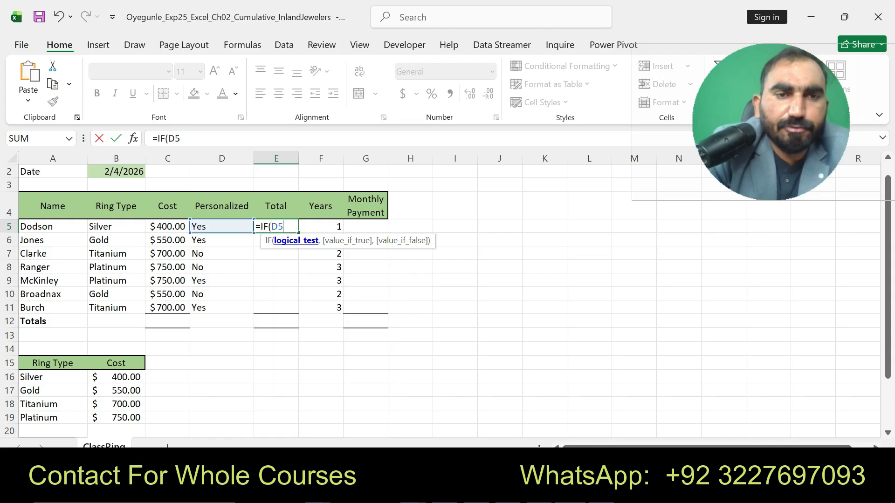
text(=")
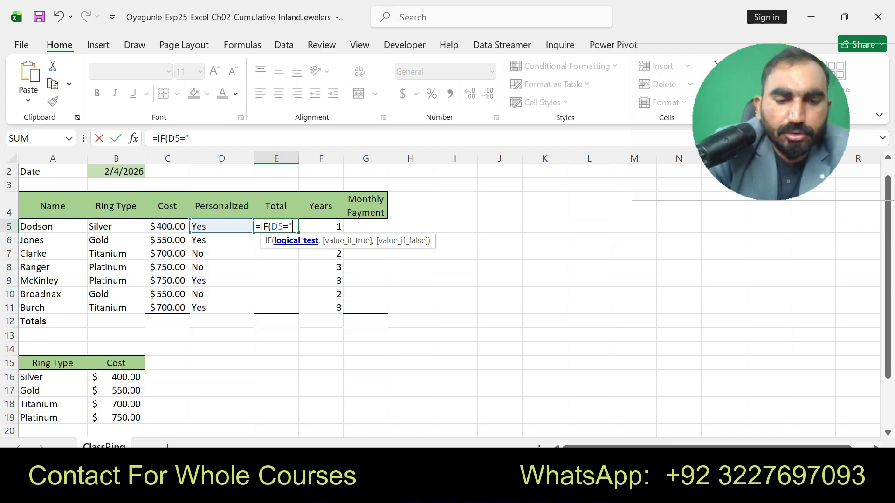
text(YES")
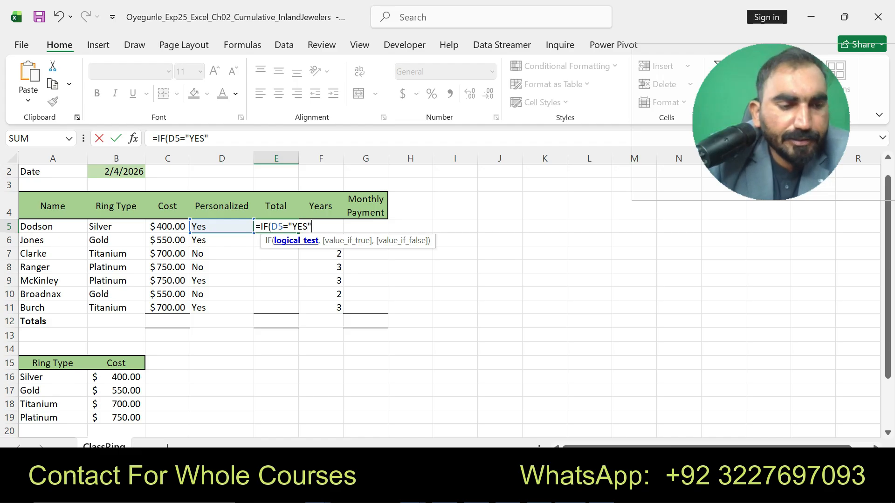
text(,C)
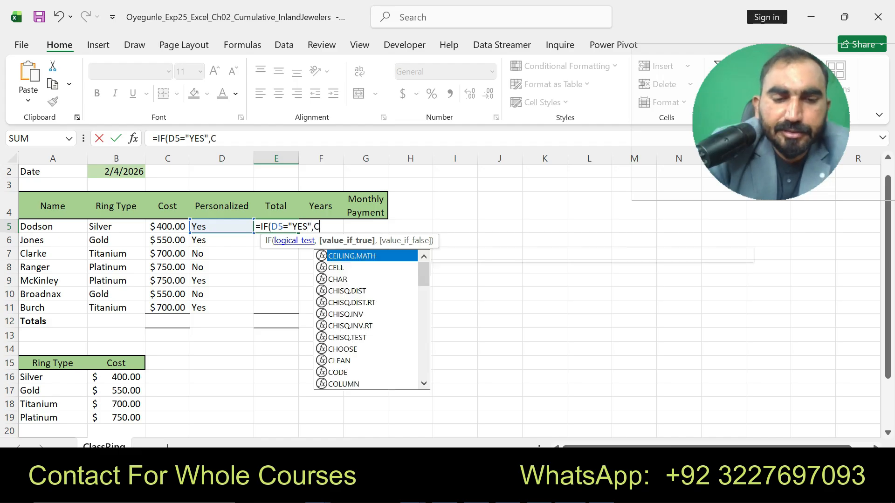
text(5+)
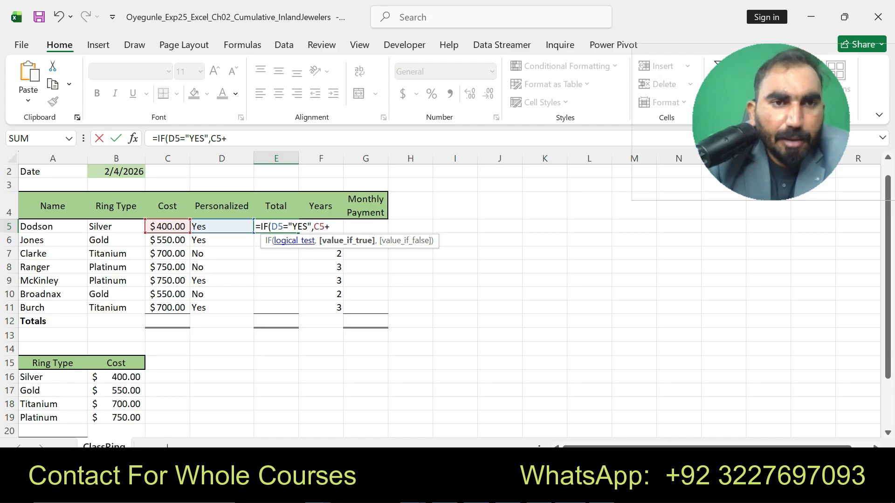
text((C5)
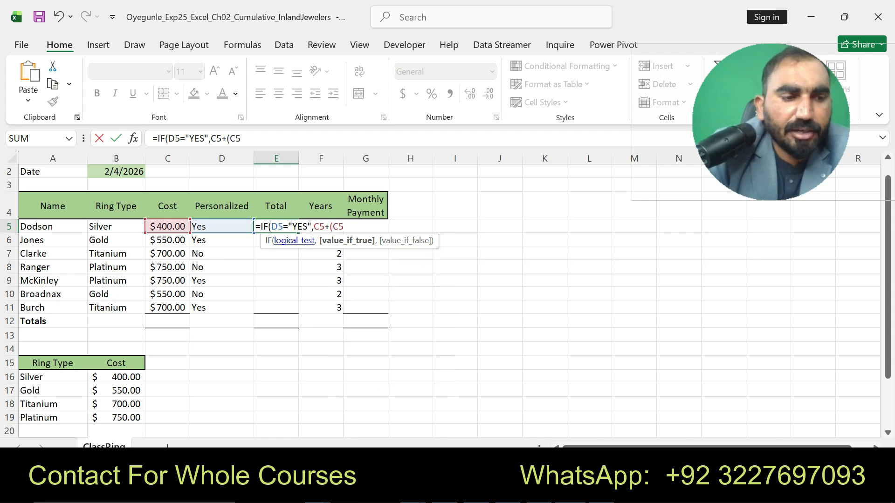
text(*)
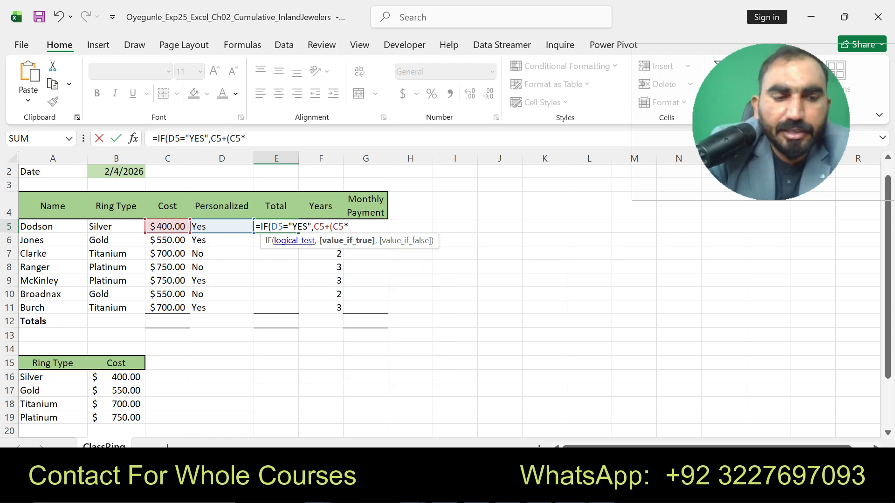
text(B21)
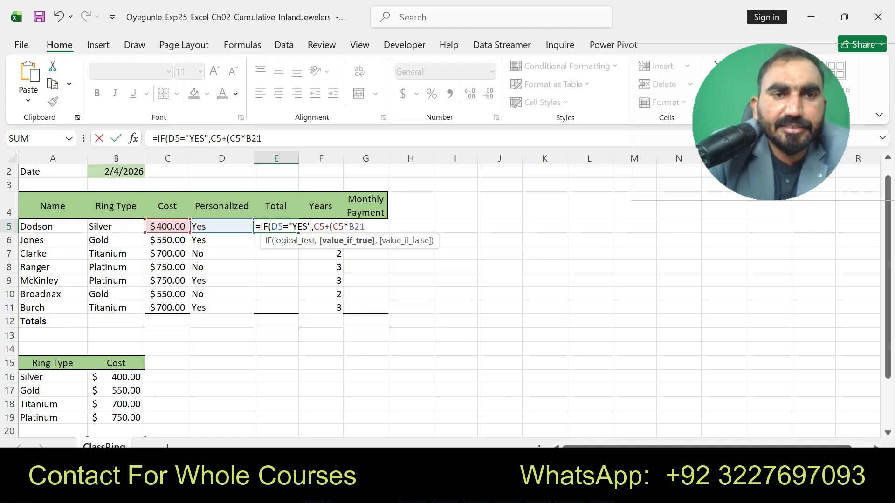
Complete the E5 formula as =IF(D5="YES",C5+(C5*$B$21),C5), and undo the step 7 highlight in the Word instructions.
double_click(254, 139)
key(F4)
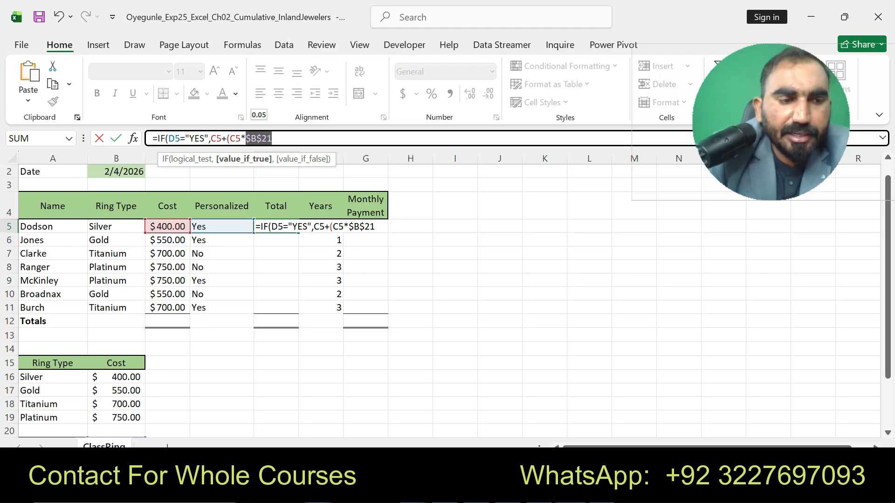
click(273, 139)
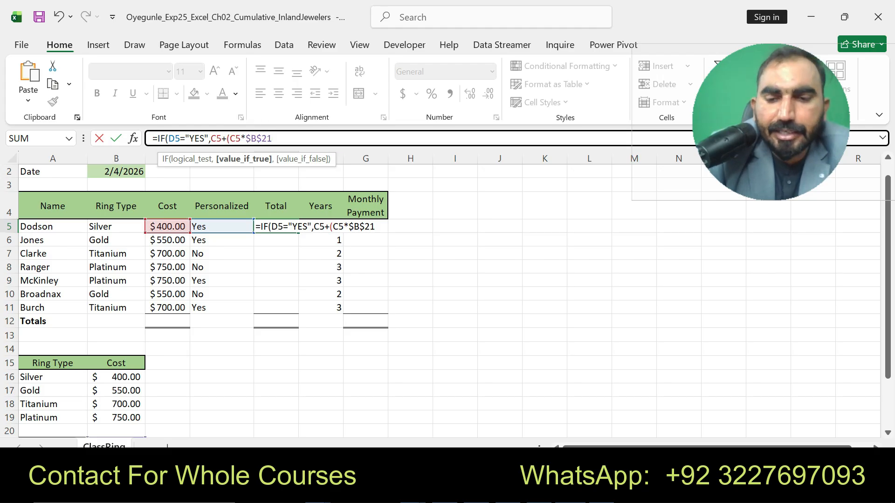
text())
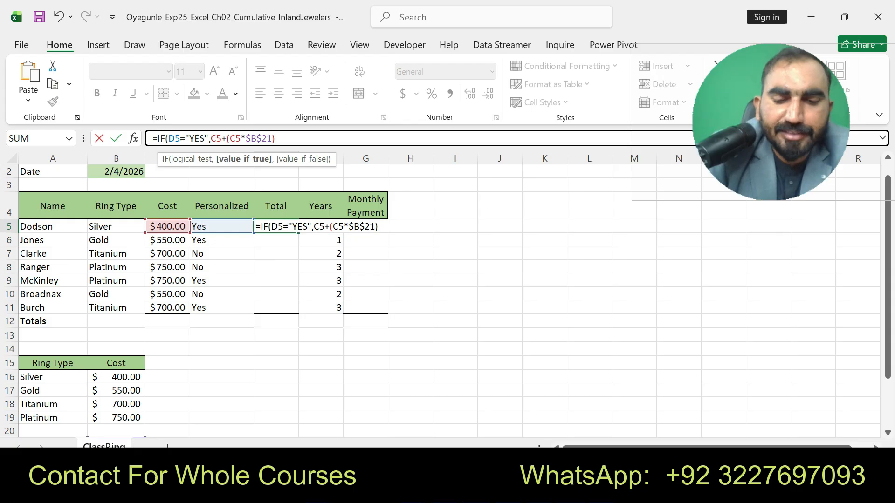
text(,C5)
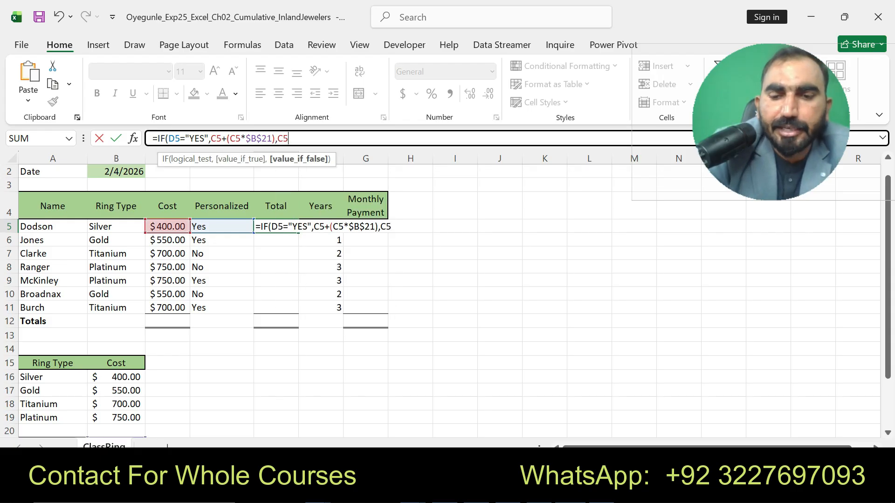
key(Return)
key(Up)
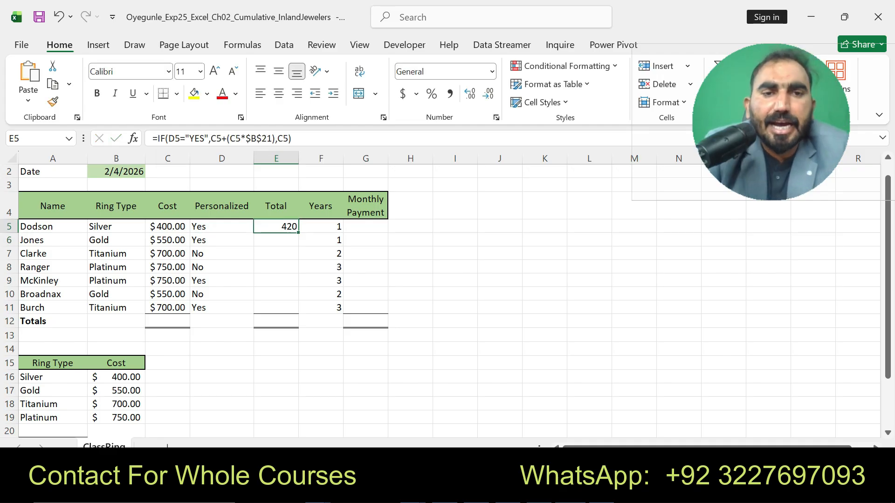
drag(153, 139, 292, 139)
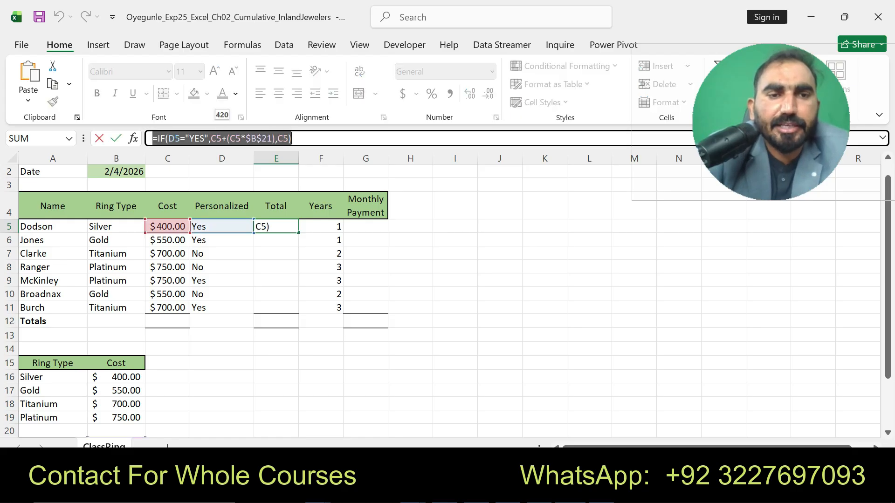
key(Return)
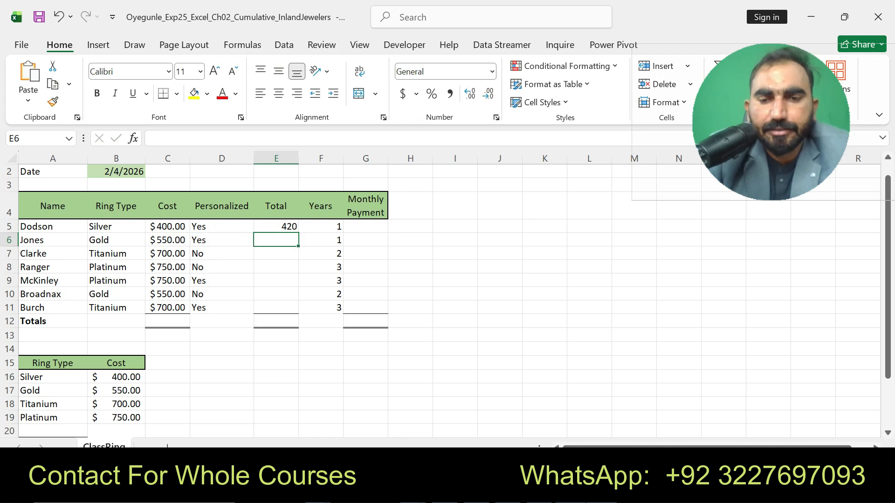
key(alt+Tab)
key(ctrl+z)
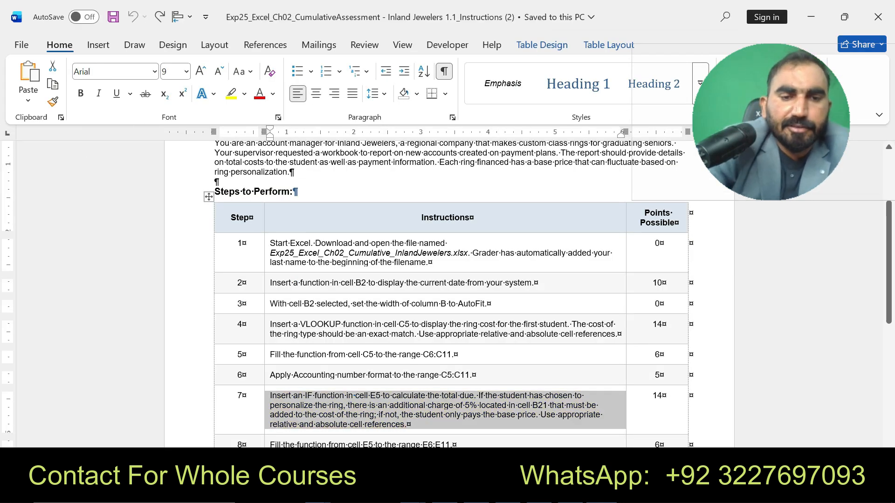
Highlight the step 8 instruction about filling the function from E5 to E6:E11 in yellow.
click(267, 444)
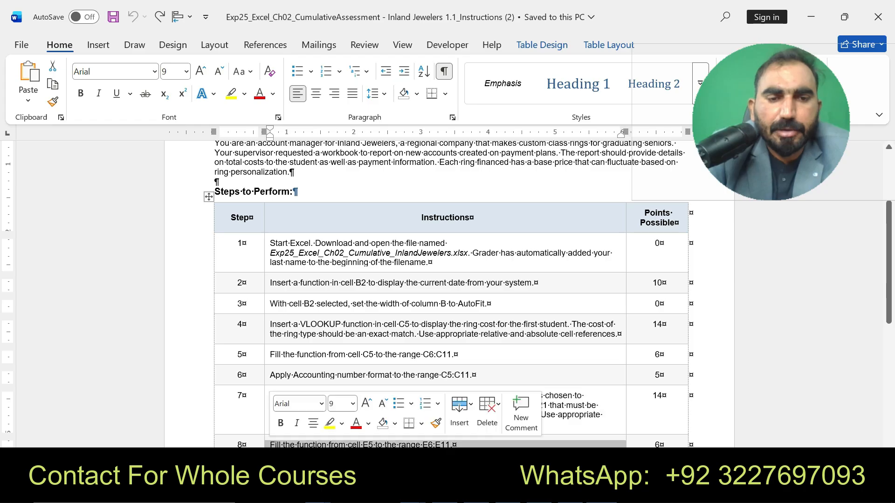
click(330, 424)
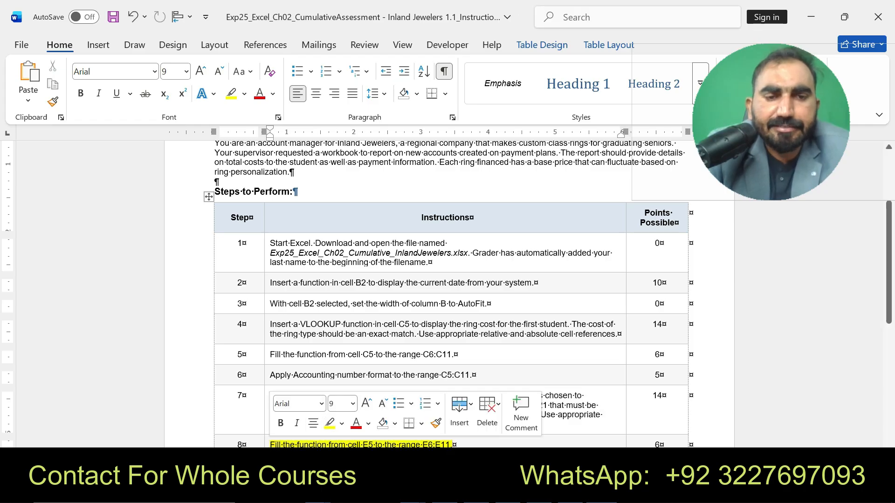
drag(270, 445, 453, 445)
Fill the IF formula from E5 down through E11 in the Excel workbook, and undo the step 8 highlight in the Word instructions.
key(alt+Tab)
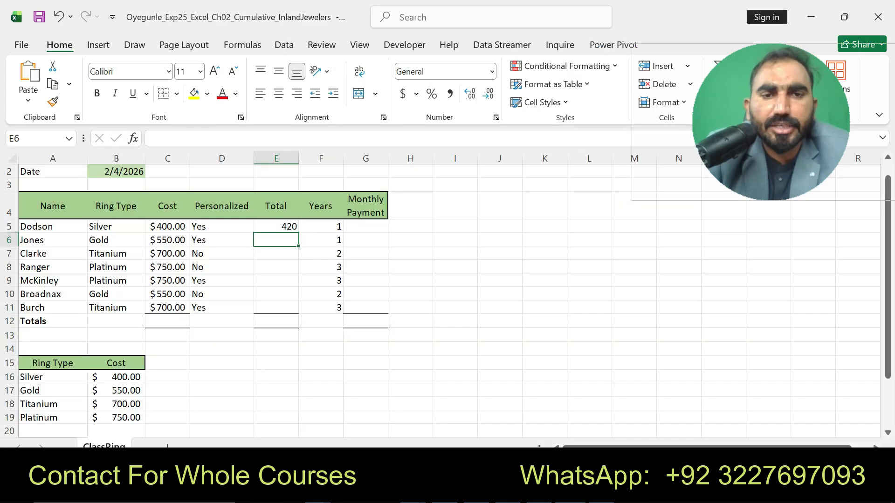
key(Up)
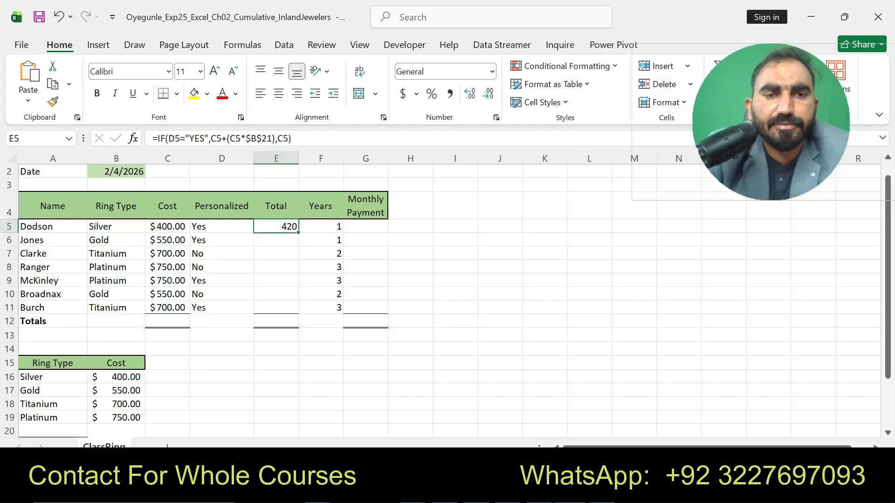
drag(298, 233, 298, 310)
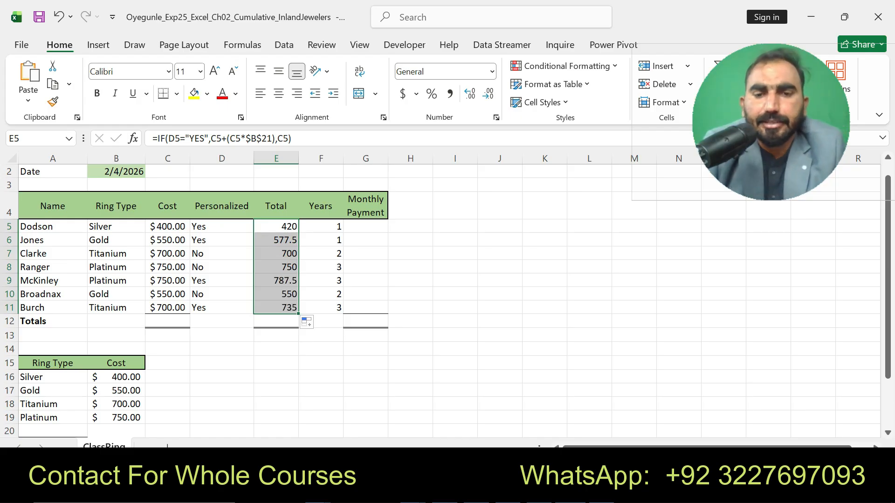
key(alt+Tab)
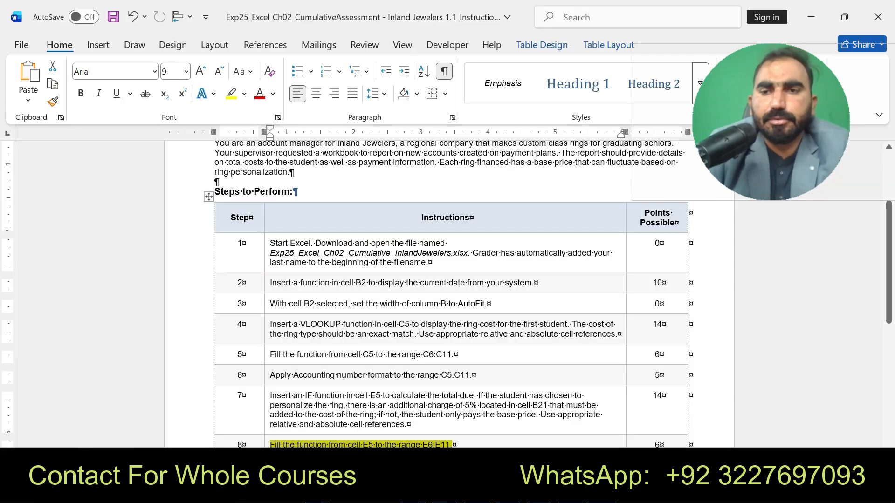
scroll(449, 294, down, 1)
scroll(449, 294, down, 2)
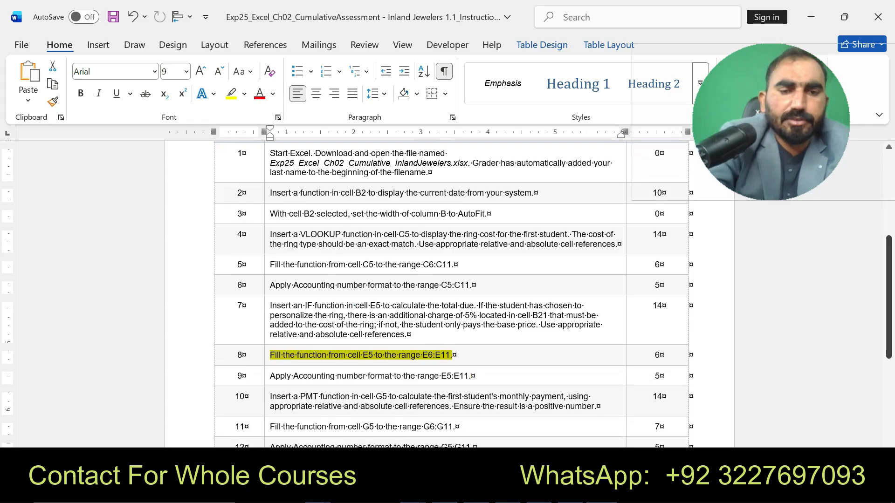
key(ctrl+z)
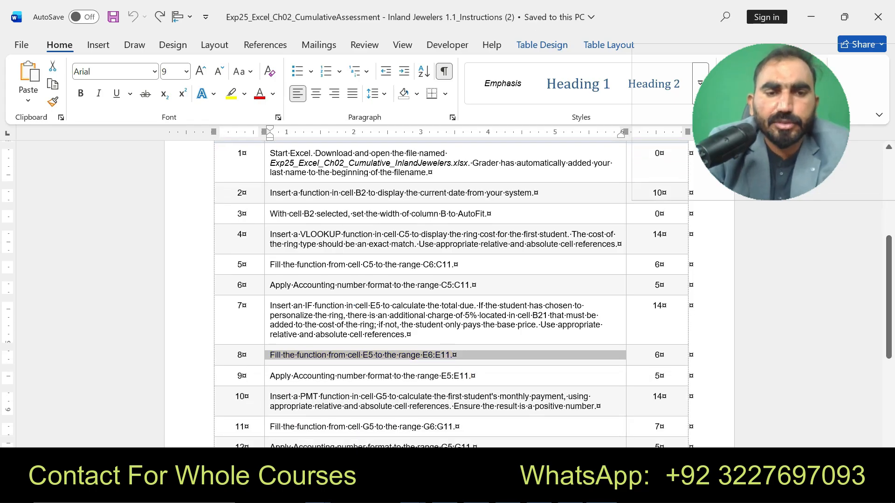
Highlight the step 9 Accounting number format instruction for E5:E11 in yellow.
drag(270, 376, 469, 377)
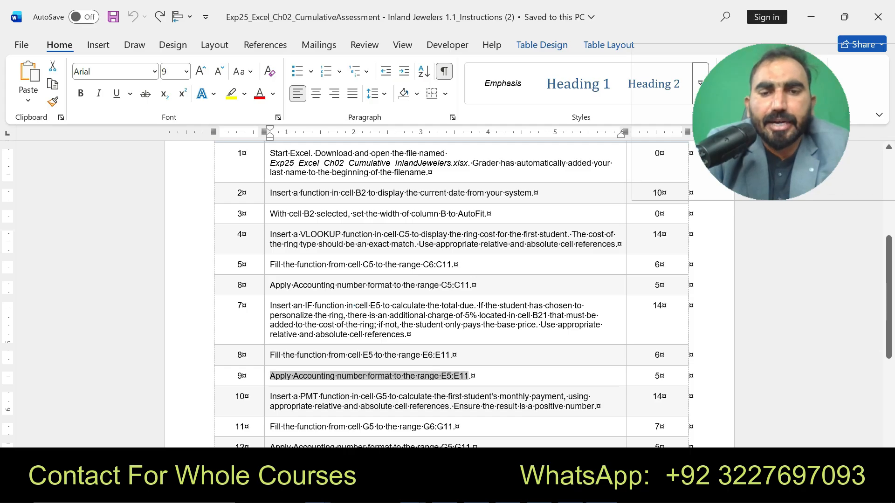
click(527, 356)
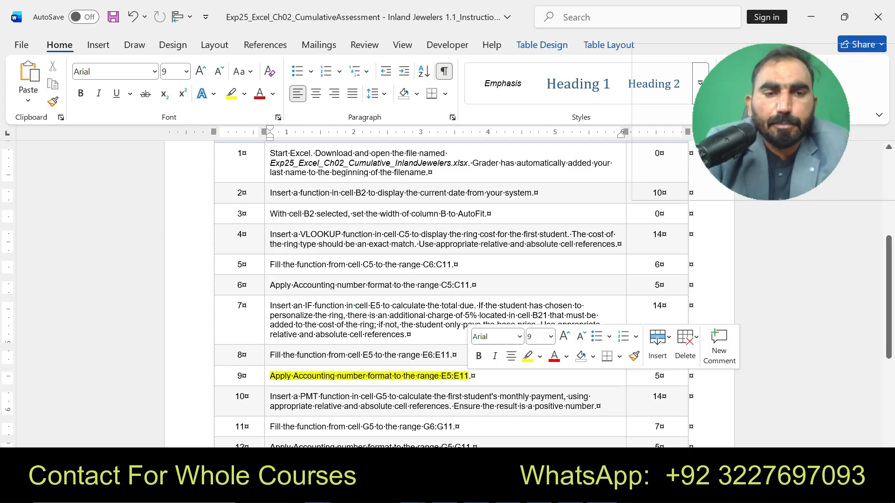
drag(271, 376, 468, 376)
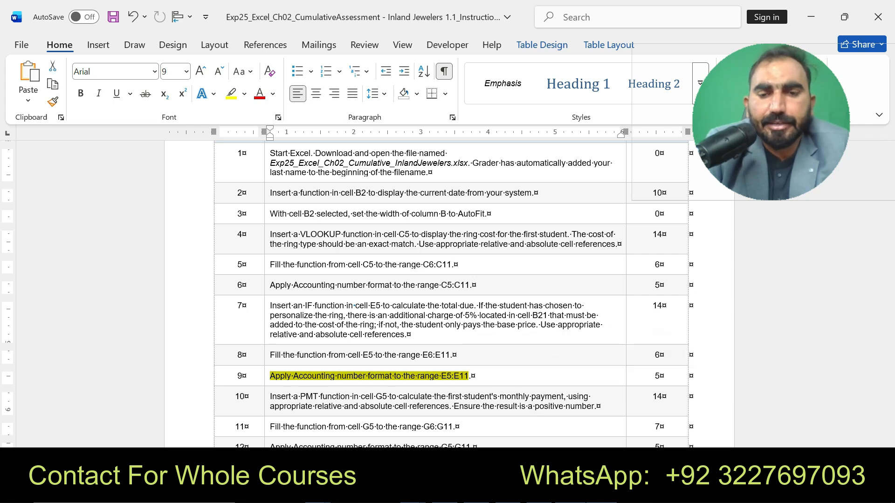
Apply Accounting number format to E5:E11 in the Excel workbook, and undo the step 9 highlight in the Word instructions.
key(alt+Tab)
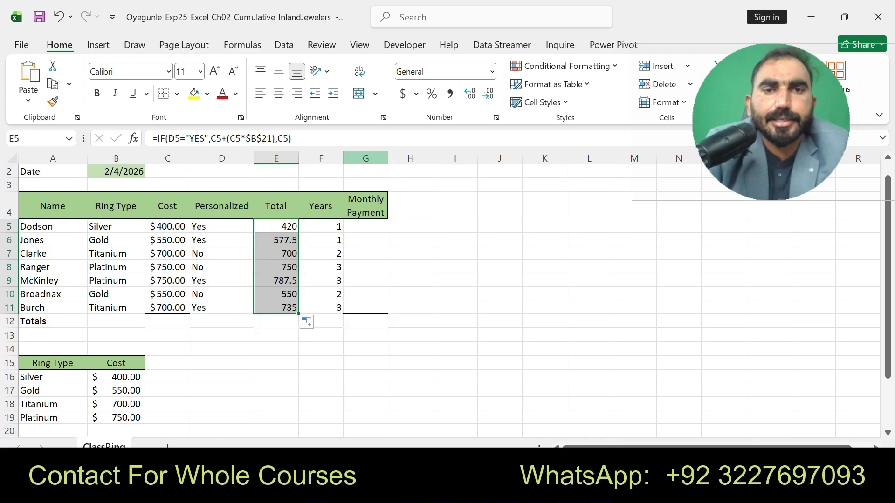
click(403, 94)
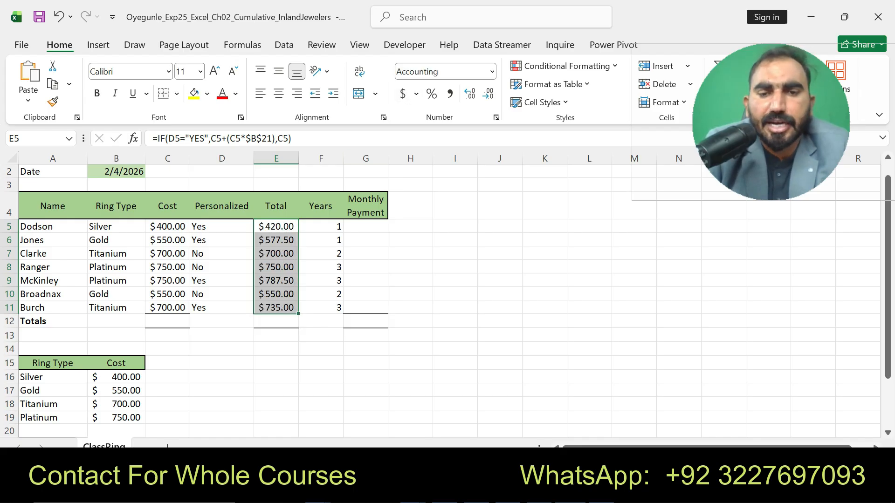
key(alt+Tab)
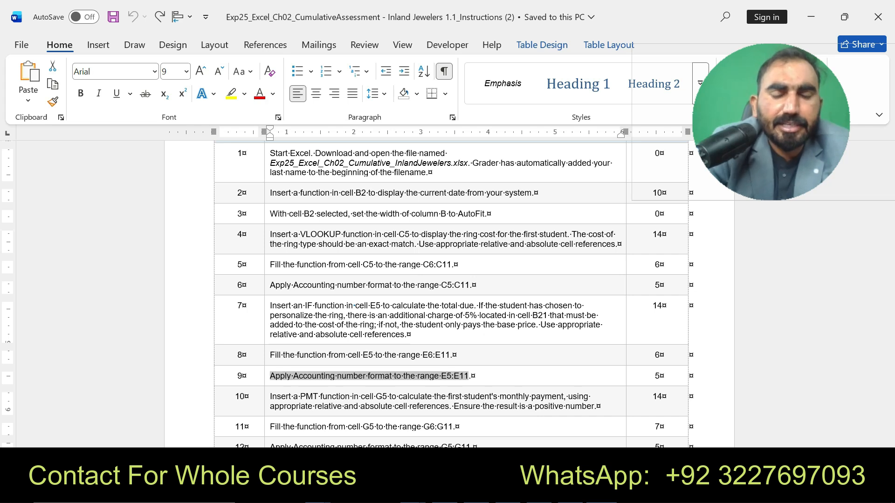
Highlight the step 10 PMT function instruction for cell G5 in yellow.
drag(270, 397, 597, 407)
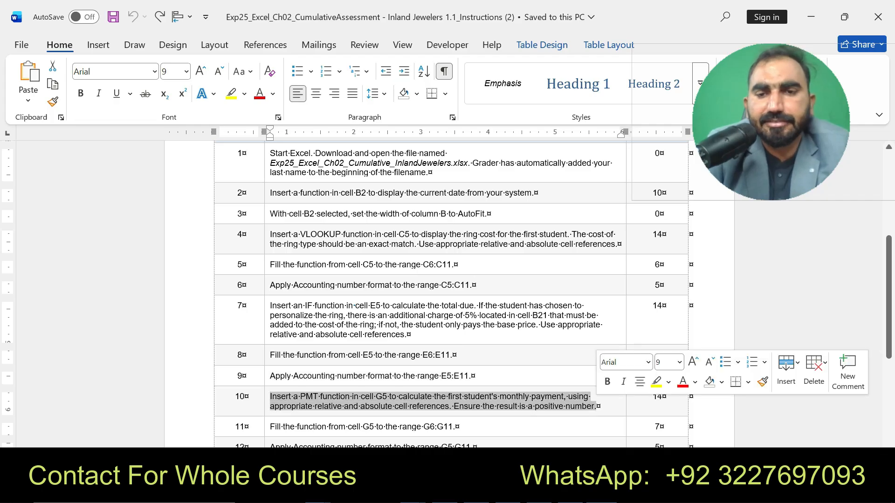
click(657, 382)
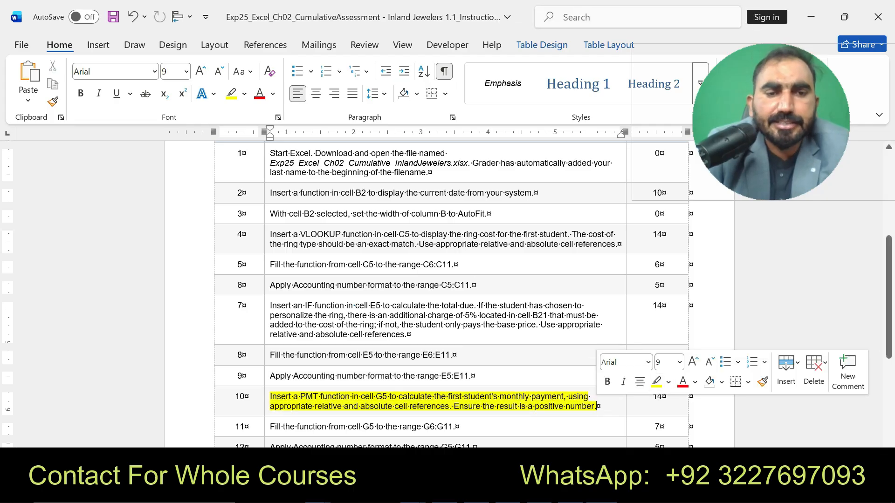
drag(271, 396, 584, 406)
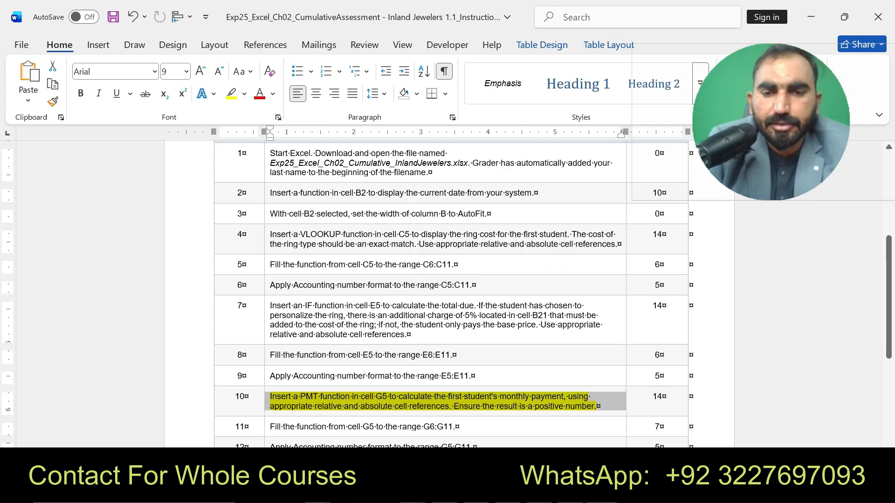
Enter the formula =PMT(B22/12,F5*12,-E5) in cell G5 of the Excel workbook for the first student's monthly payment, and reselect the cell.
key(alt+Tab)
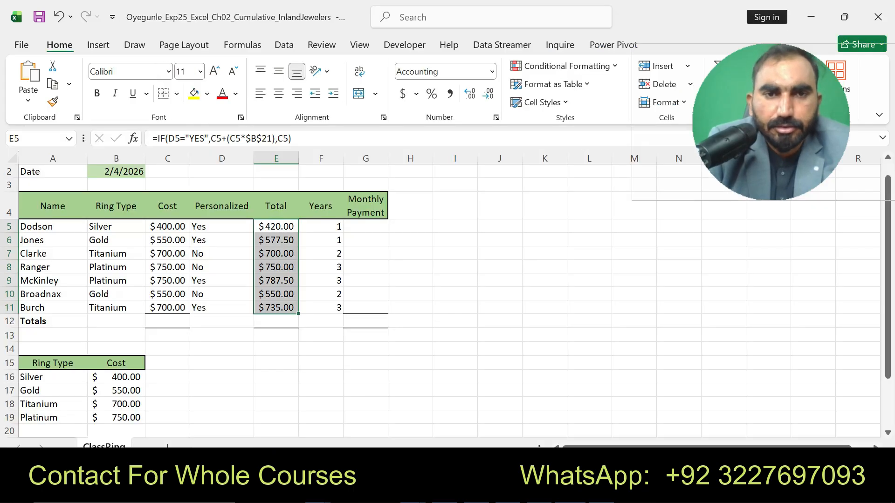
click(365, 227)
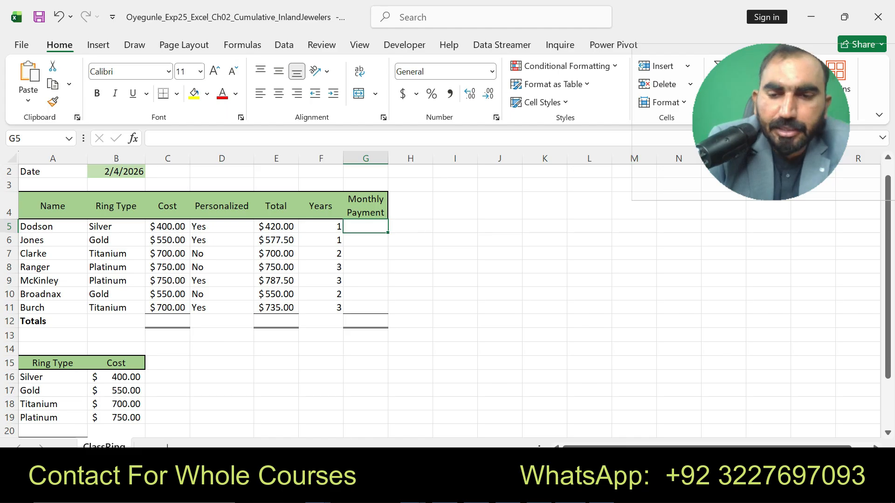
text(=PMT)
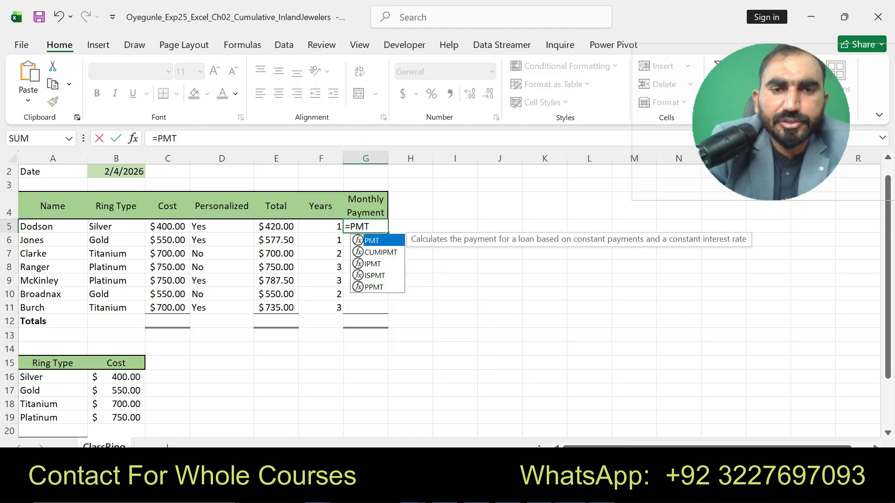
text(()
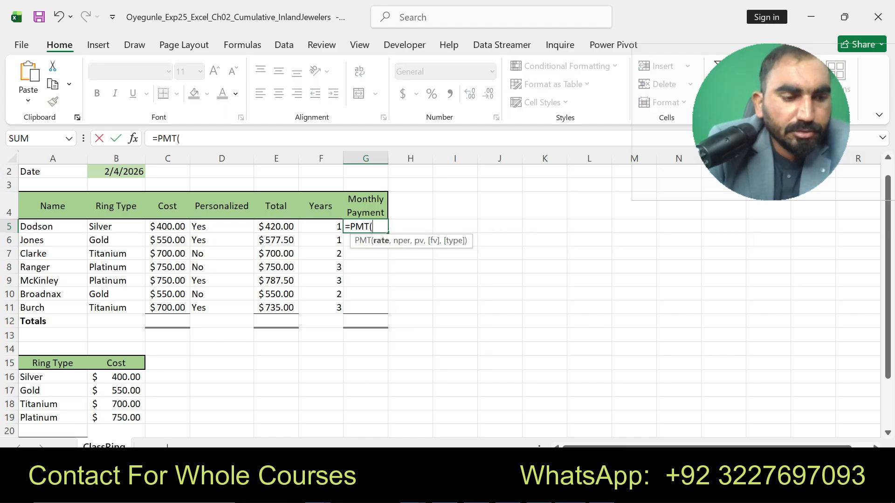
text(B22)
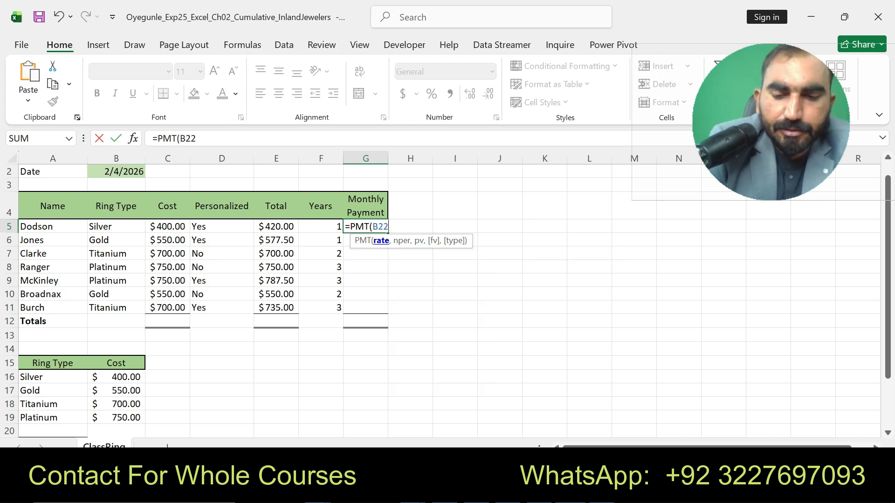
text(/12)
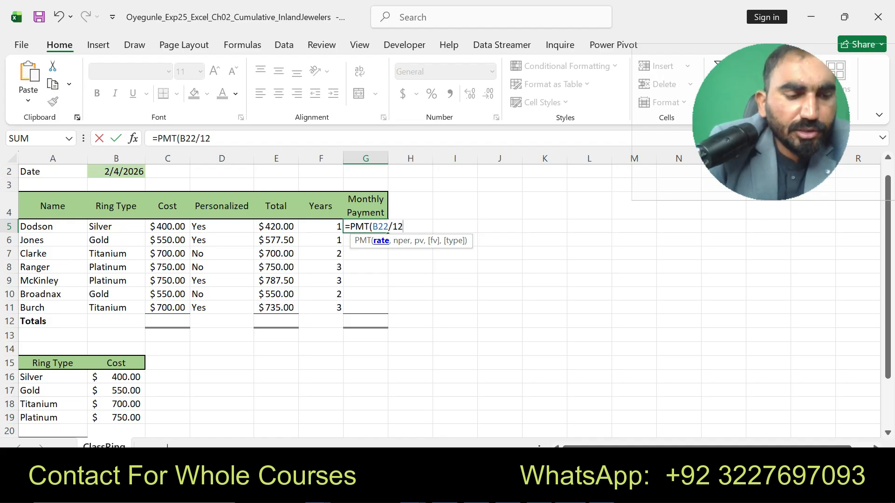
text(,F4)
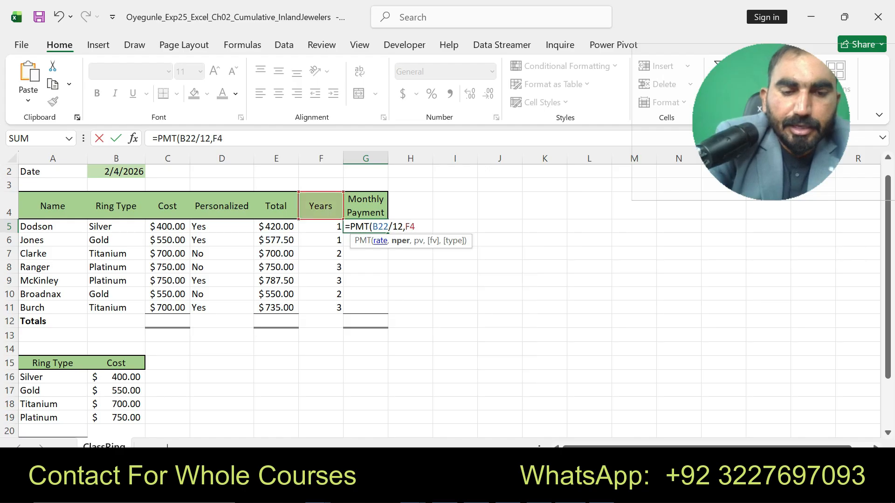
key(BackSpace)
text(5)
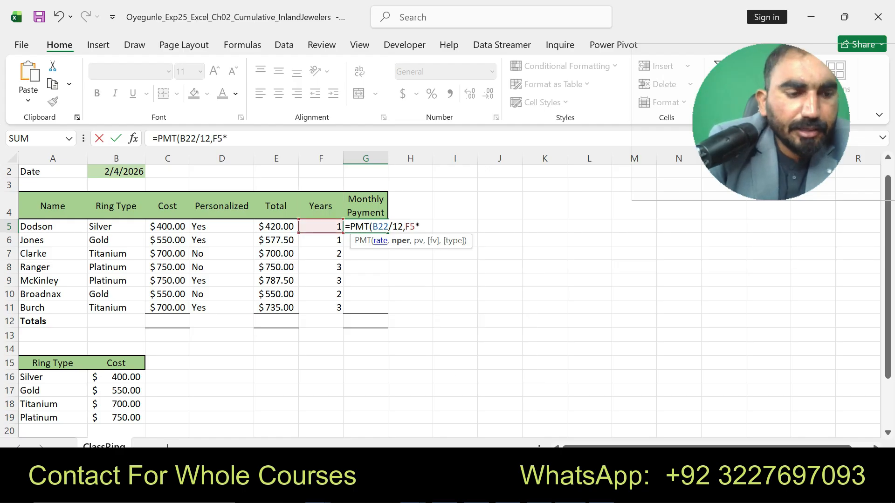
text(*)
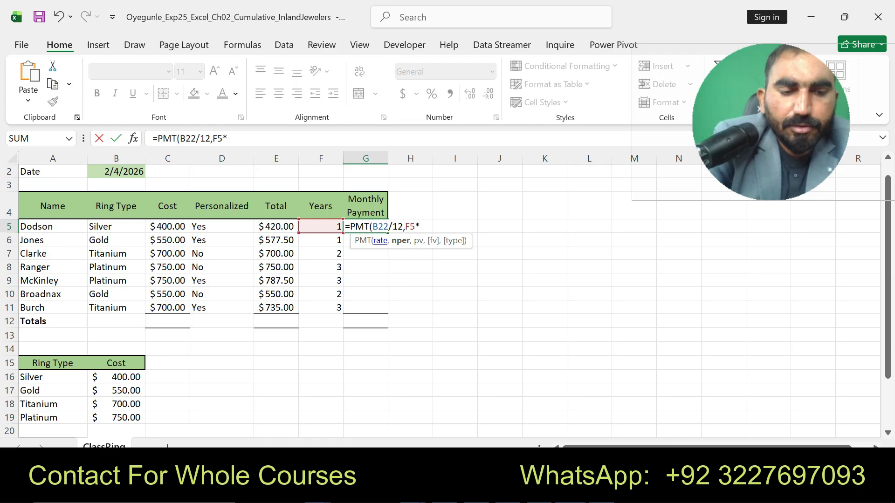
text(12)
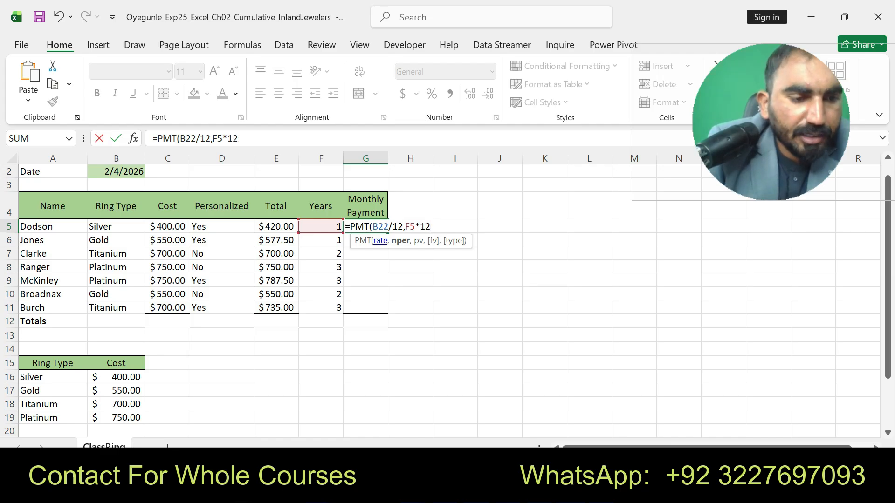
text(,)
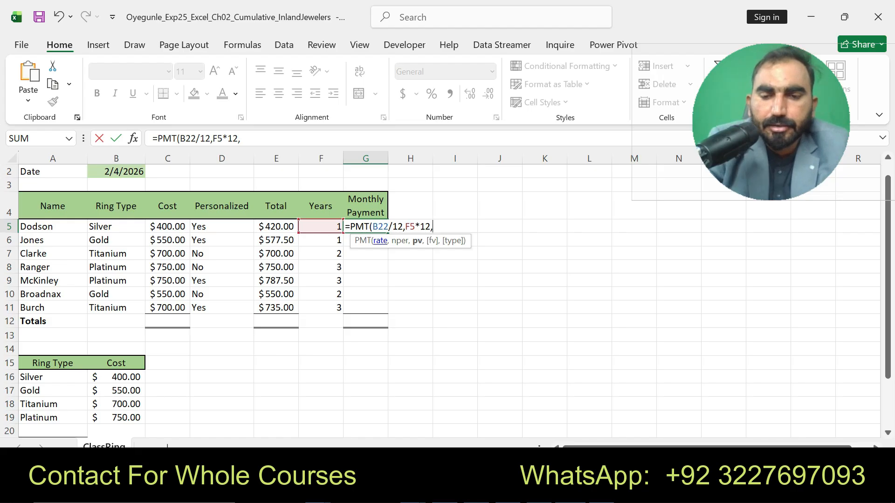
text(-E5)
key(Return)
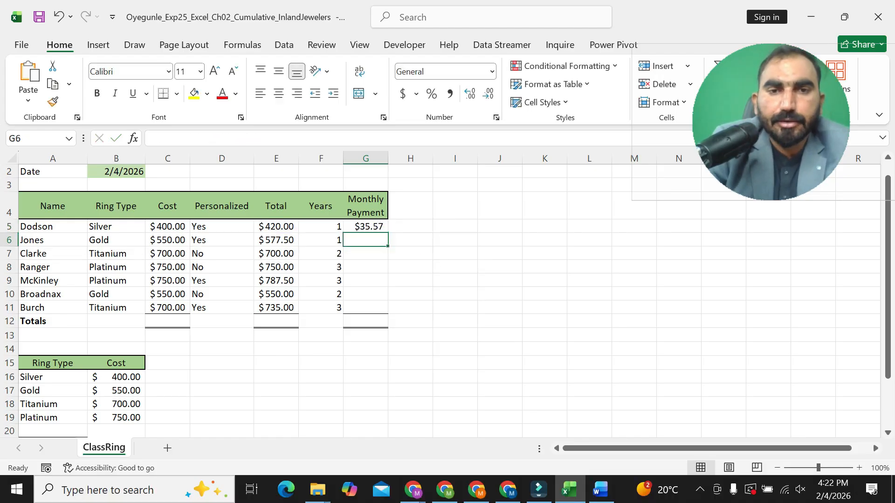
key(Up)
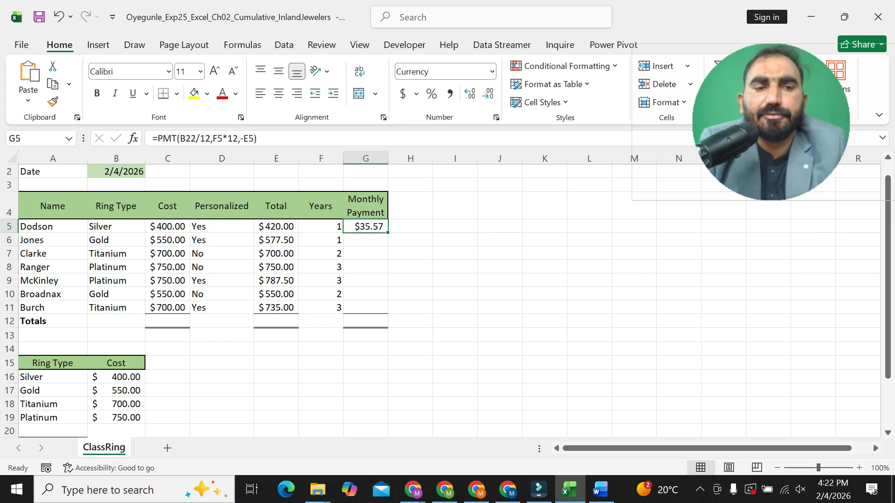